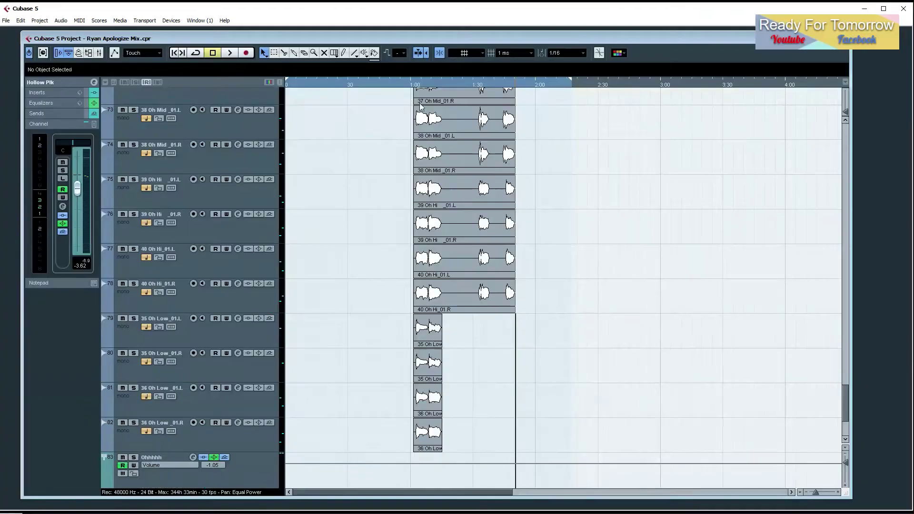
Zoom in on the Oh vocal clips and play back their opening section with the full mix.
key(h)
key(h)
key(space)
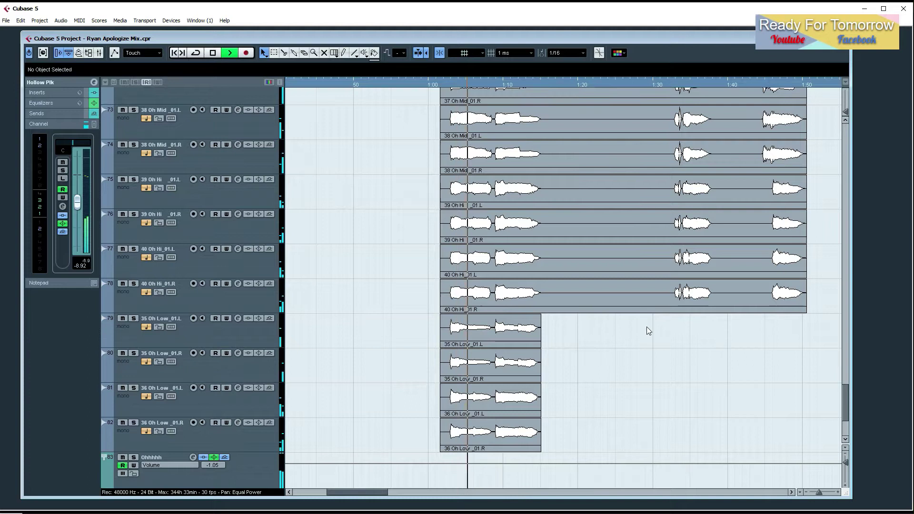
key(space)
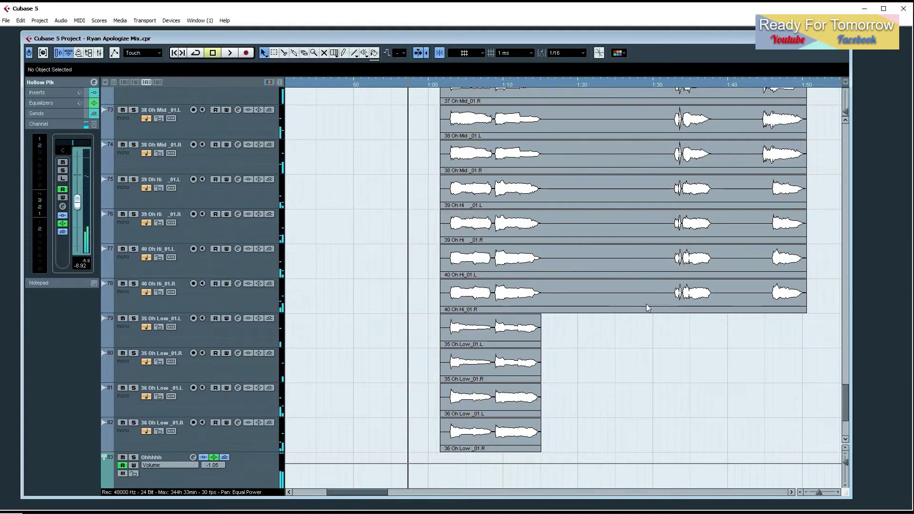
Show all the Oh tracks together and place the playhead at about 1:02, just before their first notes.
click(846, 464)
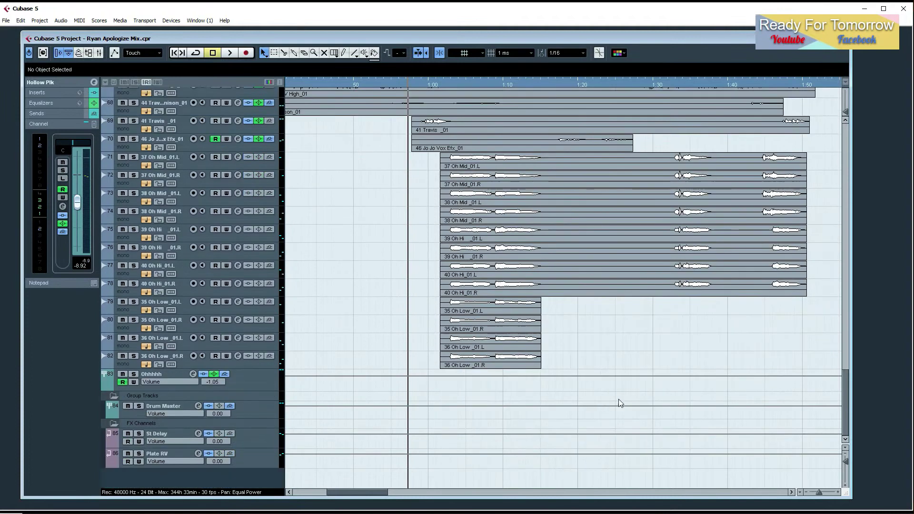
drag(667, 401, 587, 383)
key(h)
key(h)
key(h)
drag(696, 353, 353, 381)
click(372, 84)
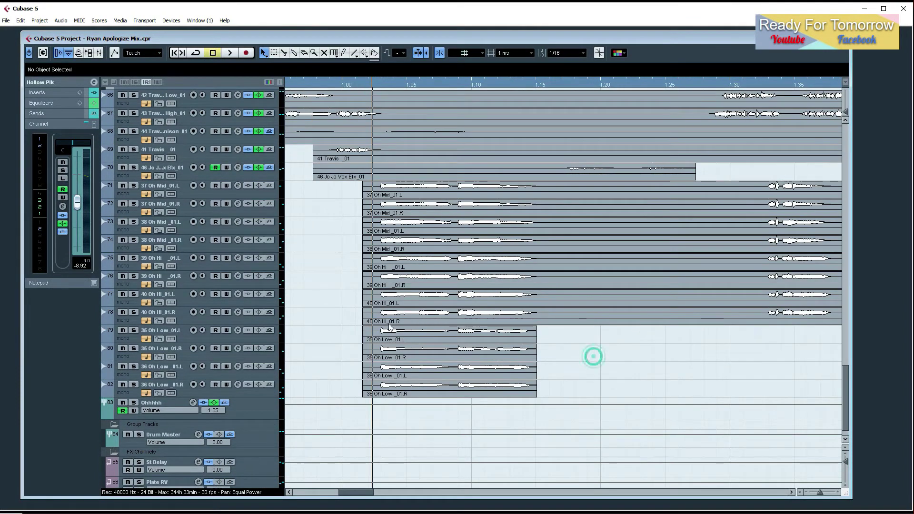
Find the Ohhhhh group channel in the mixer and solo it during playback.
key(F3)
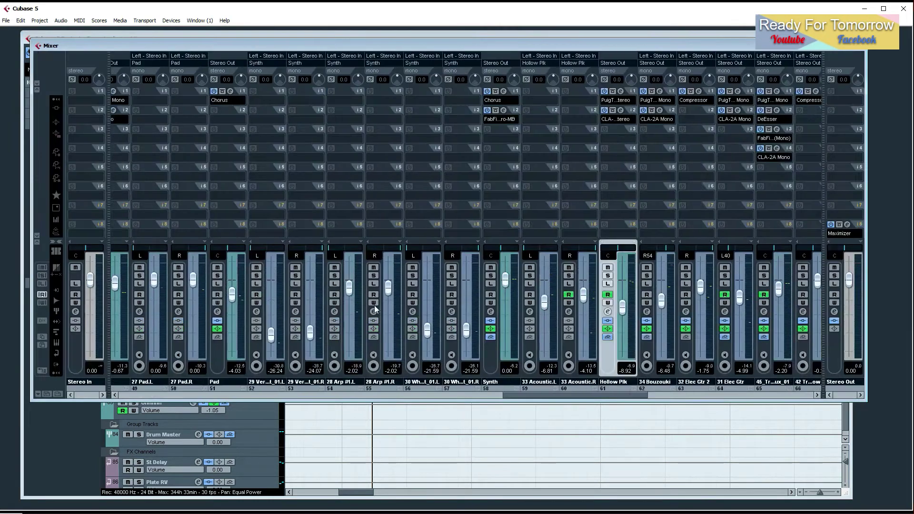
drag(541, 395, 374, 401)
key(F3)
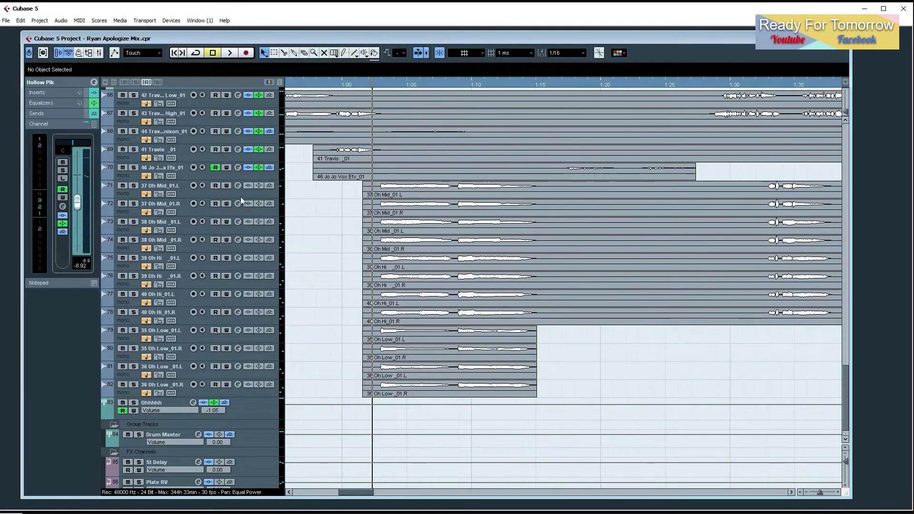
key(F3)
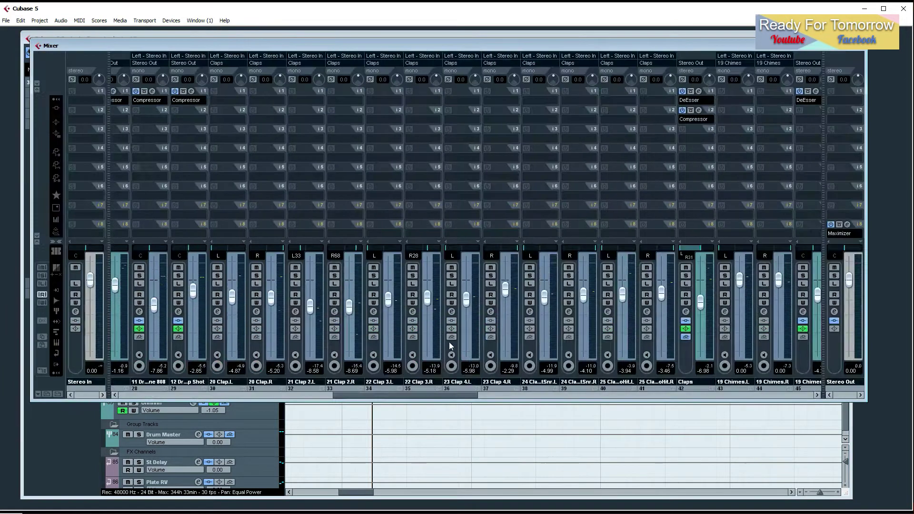
drag(412, 396, 694, 376)
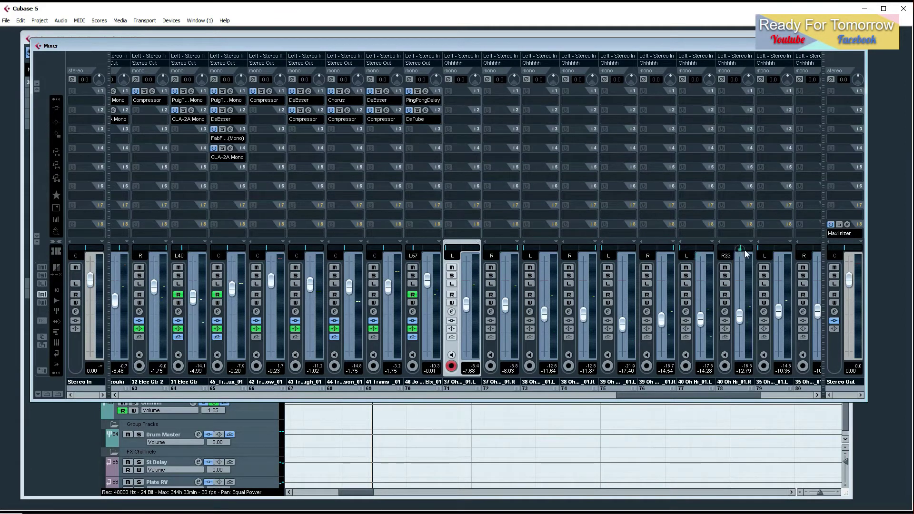
drag(662, 398, 701, 392)
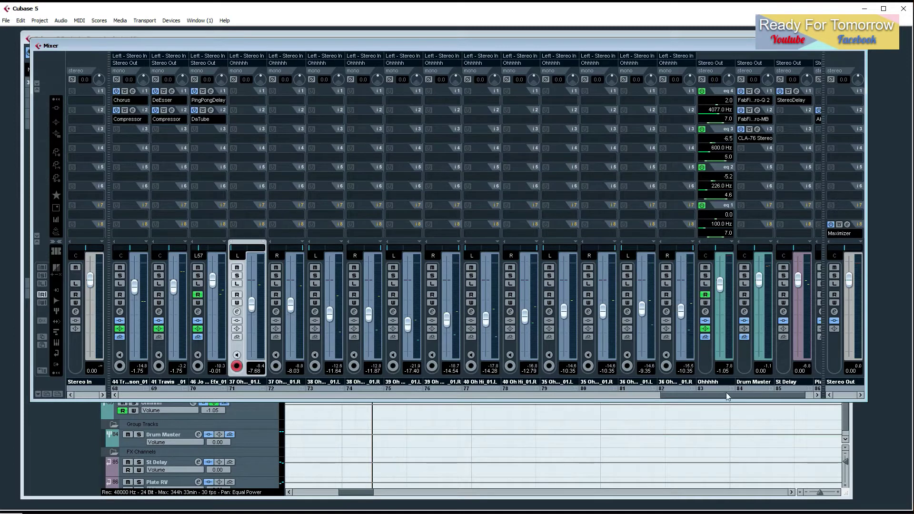
key(space)
click(705, 276)
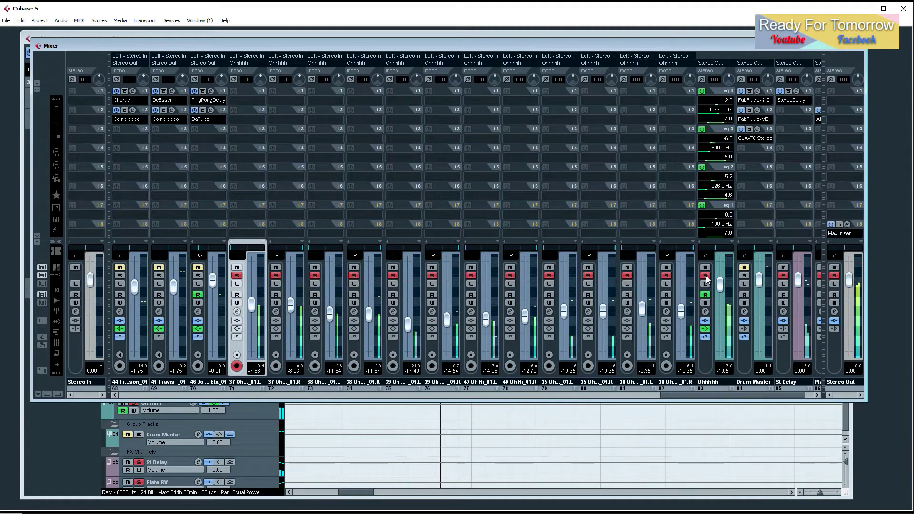
Open the Ohhhhh group's channel settings and compare its sound with the Chorus, FabFilter Pro-MB and Compressor inserts bypassed and active.
click(705, 312)
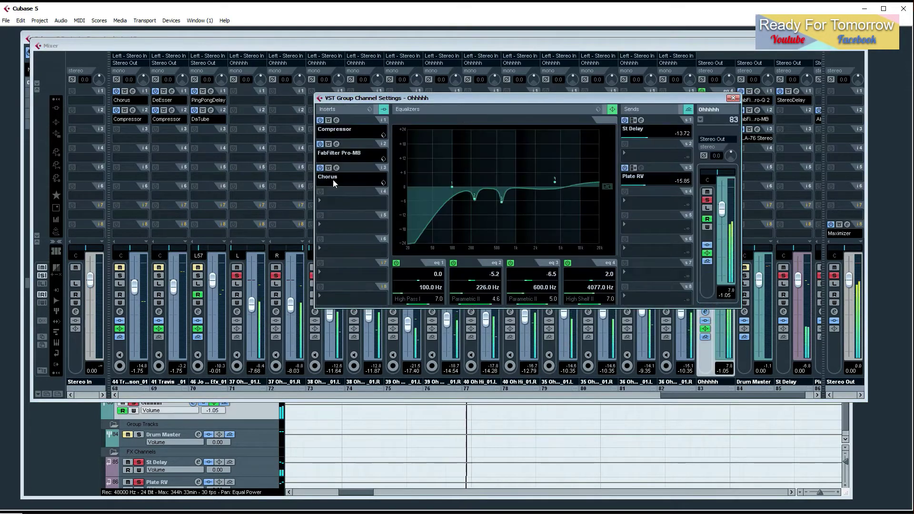
click(320, 168)
click(321, 144)
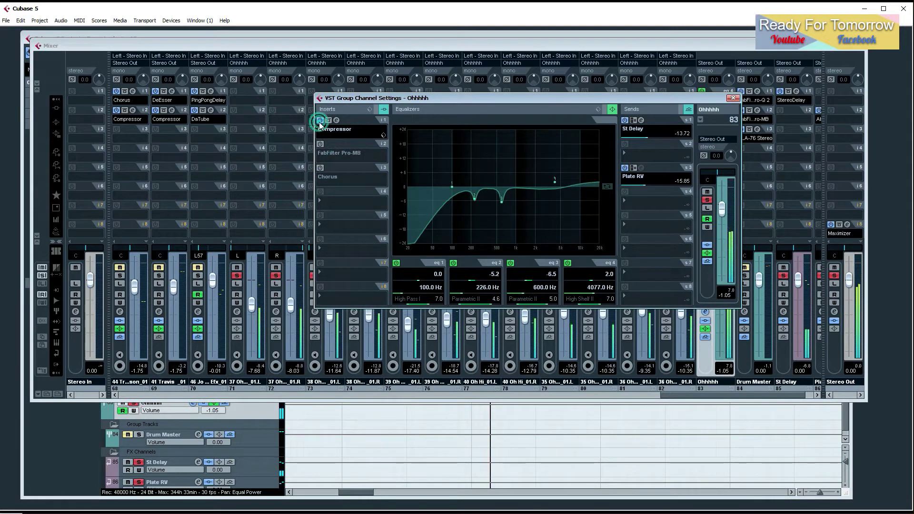
click(319, 121)
click(319, 121)
click(320, 144)
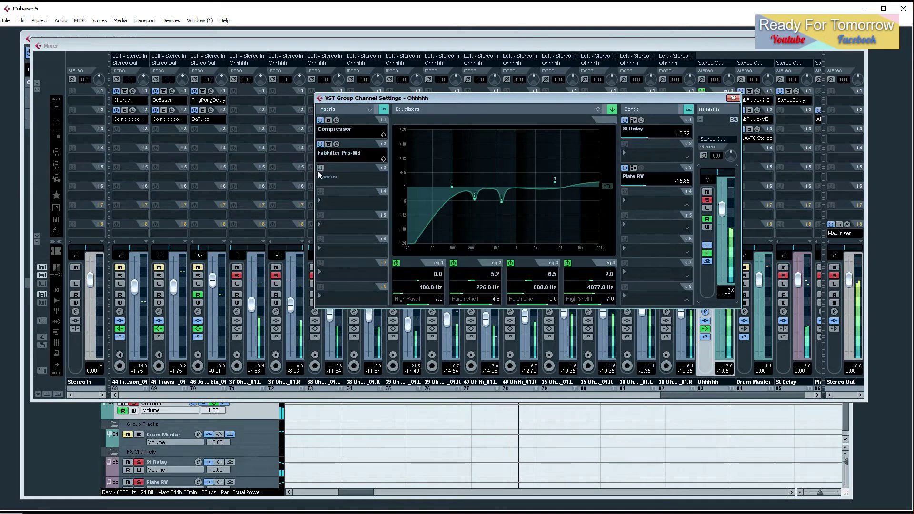
click(320, 168)
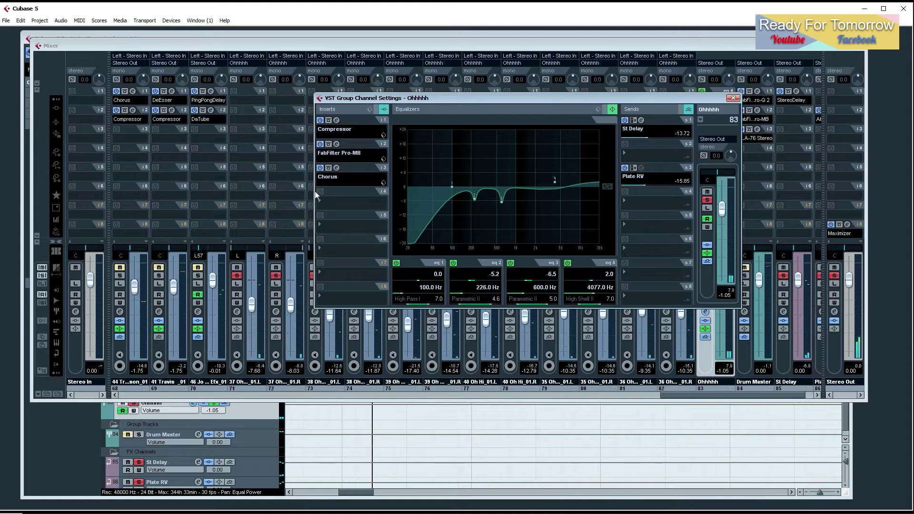
Compare the Ohhhhh group's sound with the St Delay and Plate RV sends switched off and on.
click(624, 121)
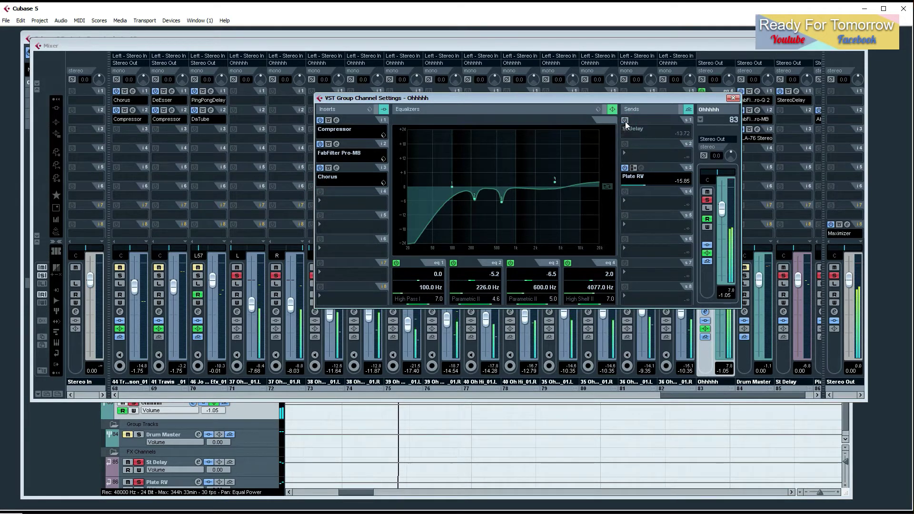
click(625, 122)
click(625, 121)
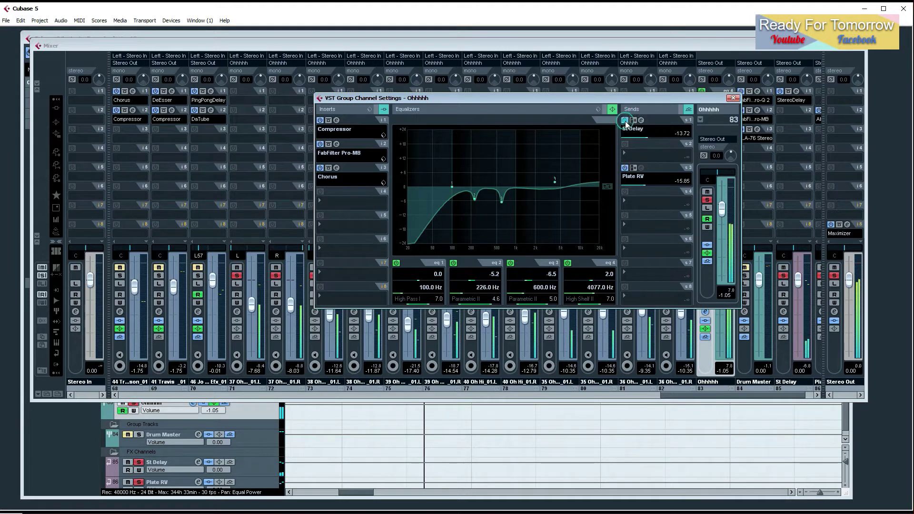
right_click(624, 168)
click(625, 168)
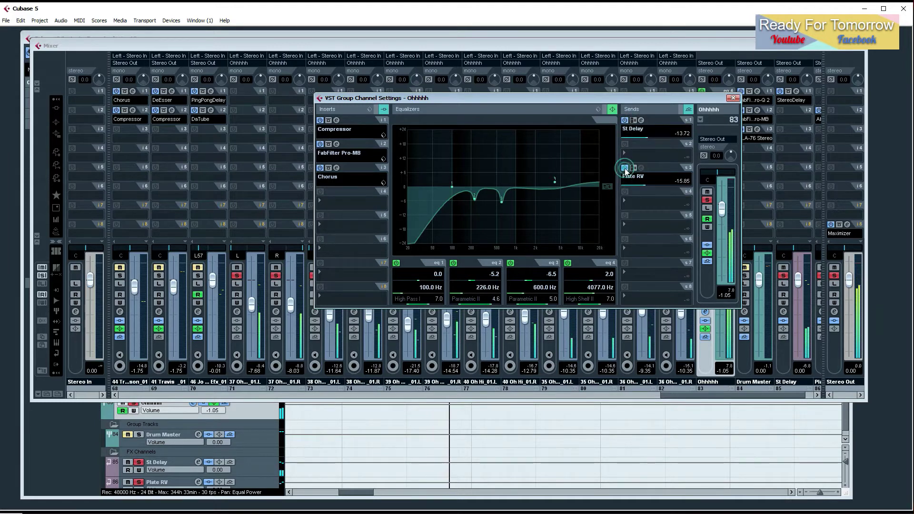
click(625, 168)
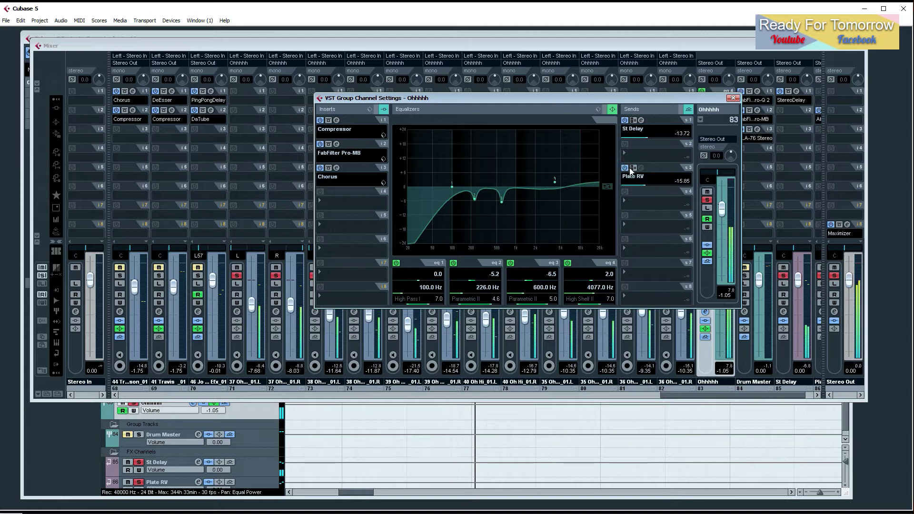
Close the Ohhhhh channel settings and the mixer, and select the 36 Oh Low _01.R track.
click(732, 99)
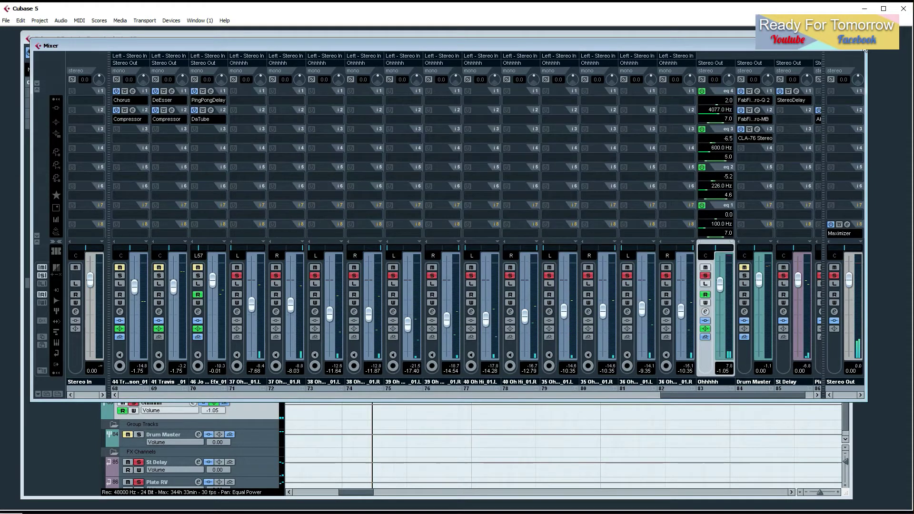
click(861, 45)
click(131, 395)
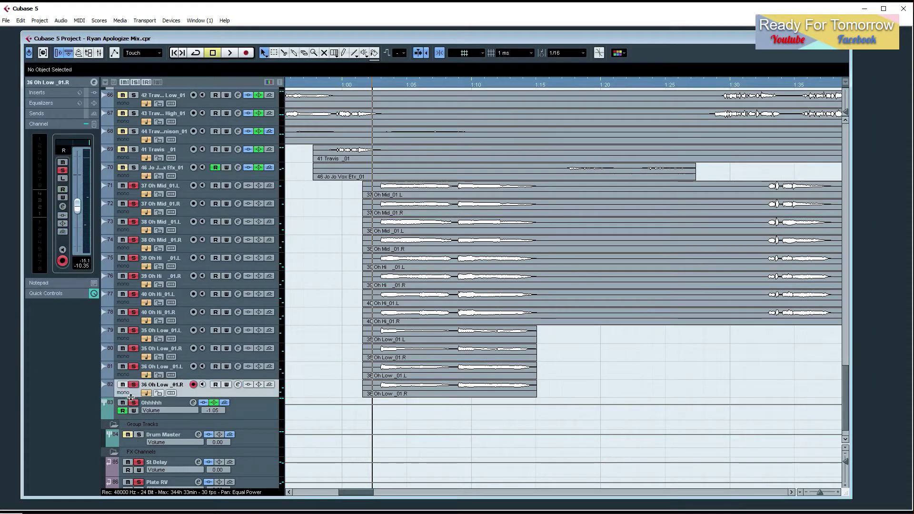
Play the full mix from about 1:00 and solo the Ohhhhh group track during playback.
click(339, 85)
key(space)
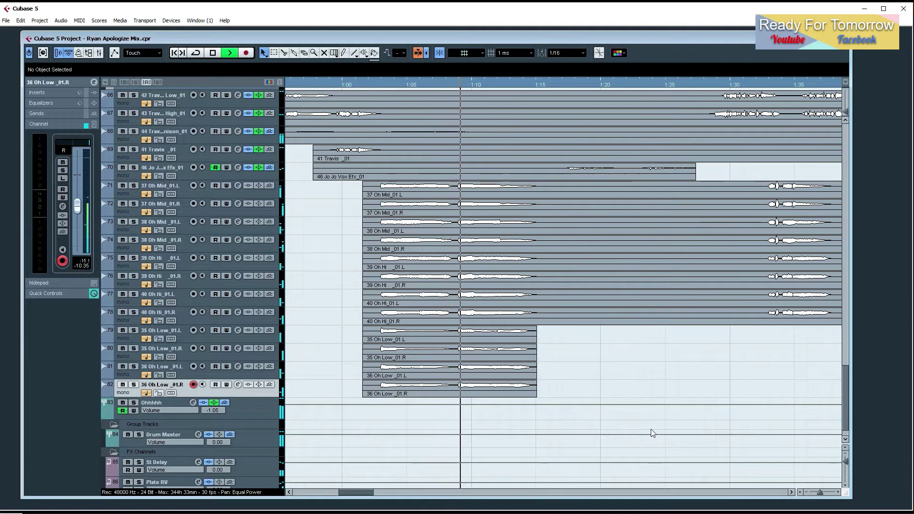
click(133, 403)
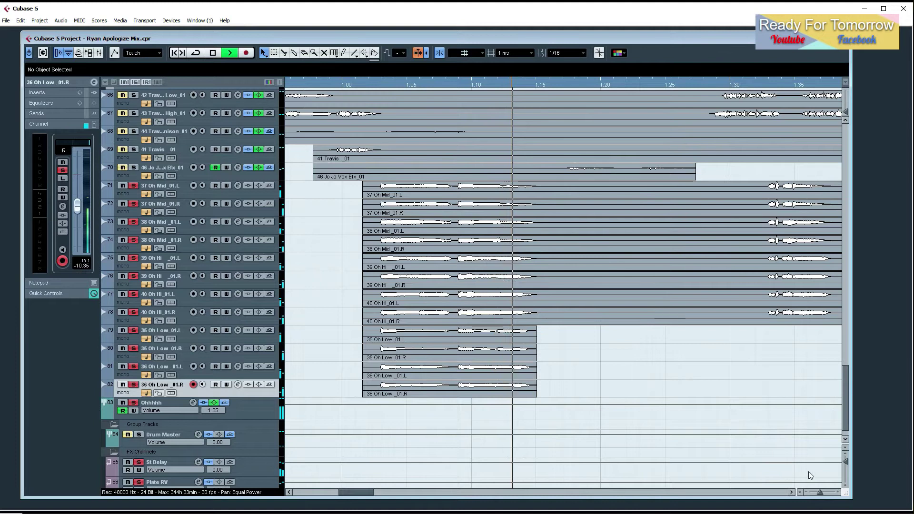
Select the Ohhhhh group track and examine the enlarged Oh Low and Oh Hi clips while the soloed vocals play.
drag(847, 461, 846, 462)
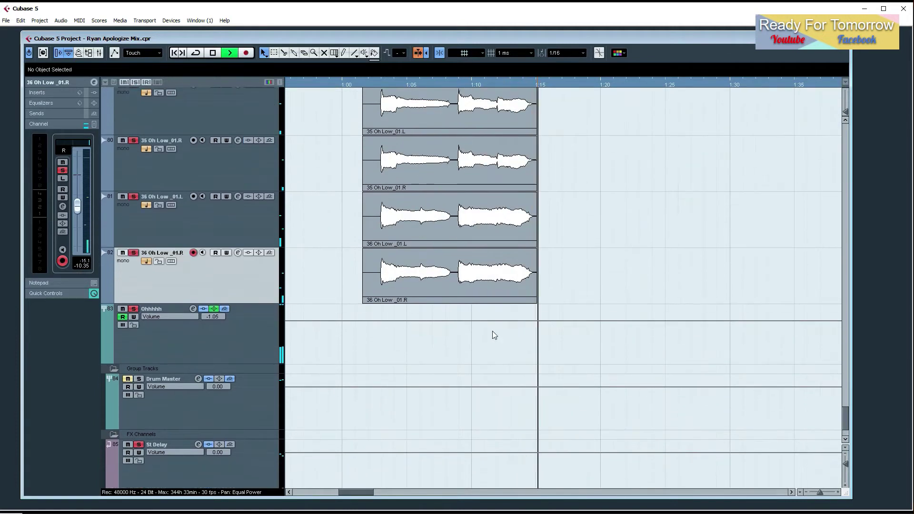
click(234, 339)
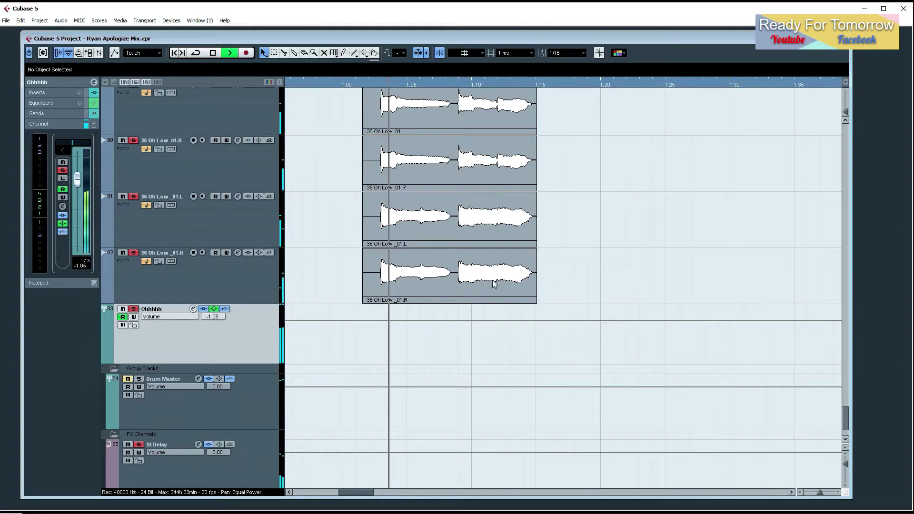
scroll(476, 299, down, 2)
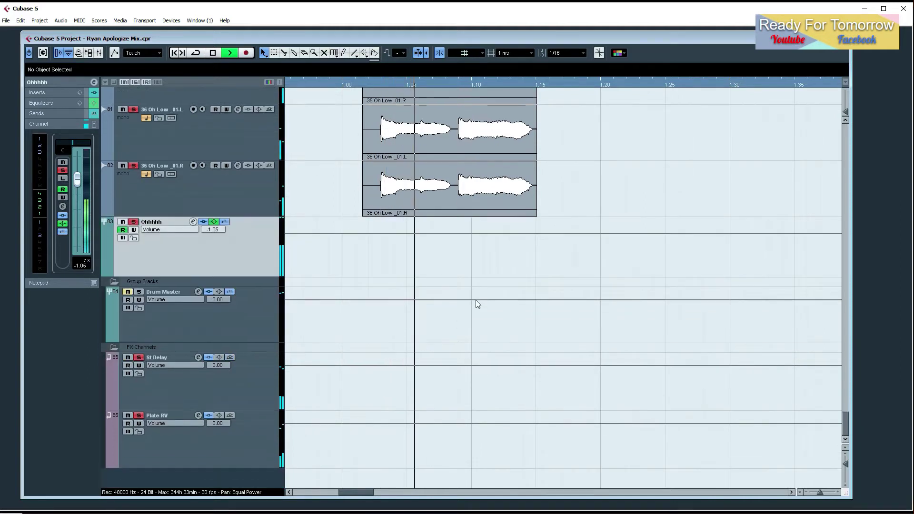
scroll(478, 304, up, 2)
scroll(477, 304, down, 2)
scroll(477, 303, up, 2)
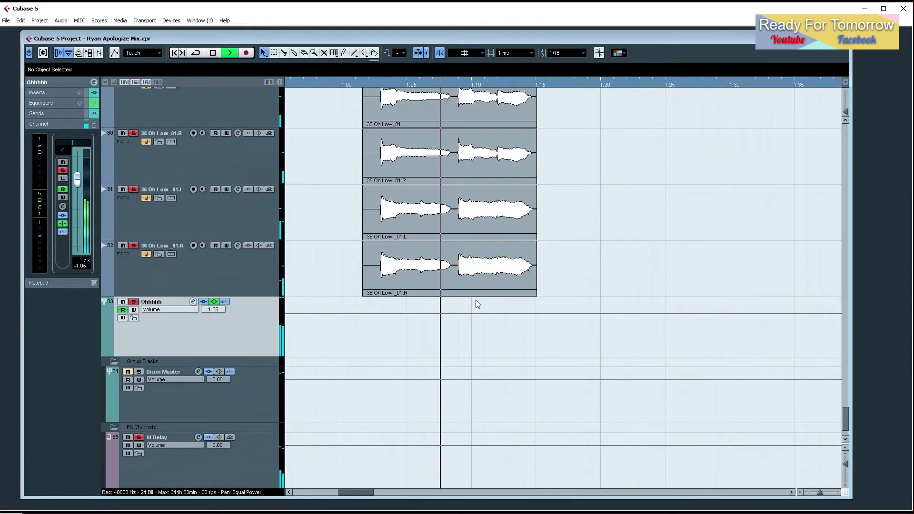
scroll(477, 304, up, 6)
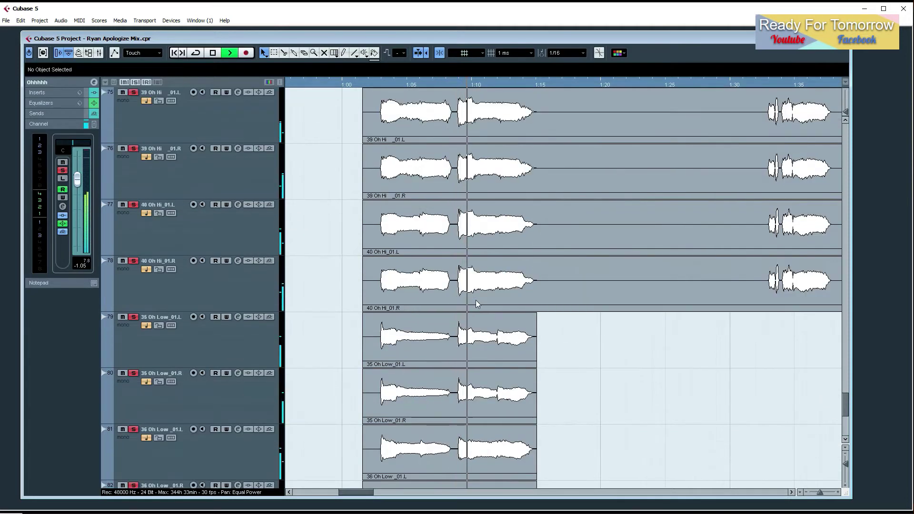
key(space)
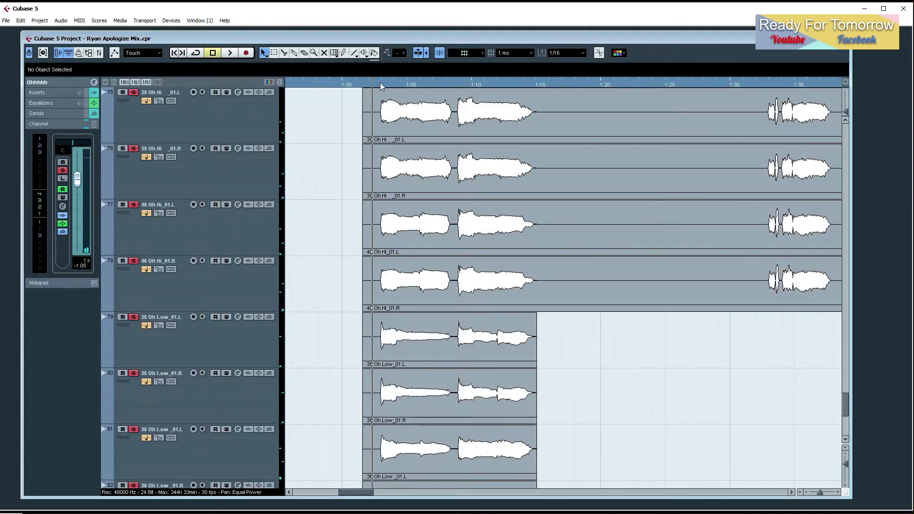
Examine the Oh Mid and Oh Hi waveforms between about 1:02 and 1:15, both close up and in context.
drag(377, 89, 378, 108)
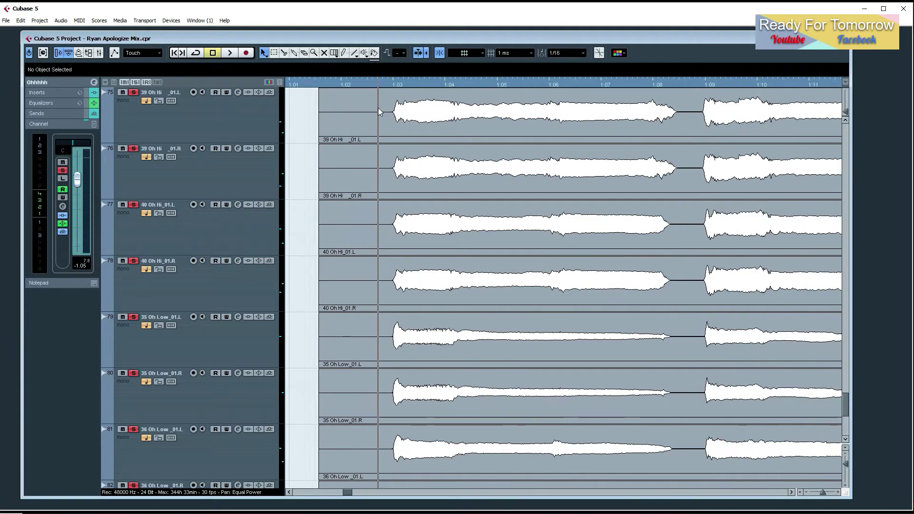
drag(519, 247, 463, 331)
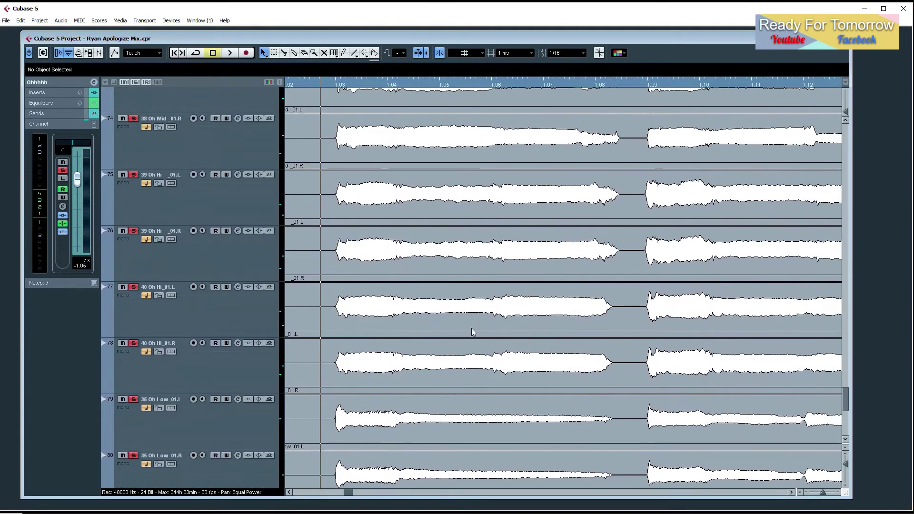
key(g)
key(g)
key(g)
key(g)
drag(623, 316, 466, 385)
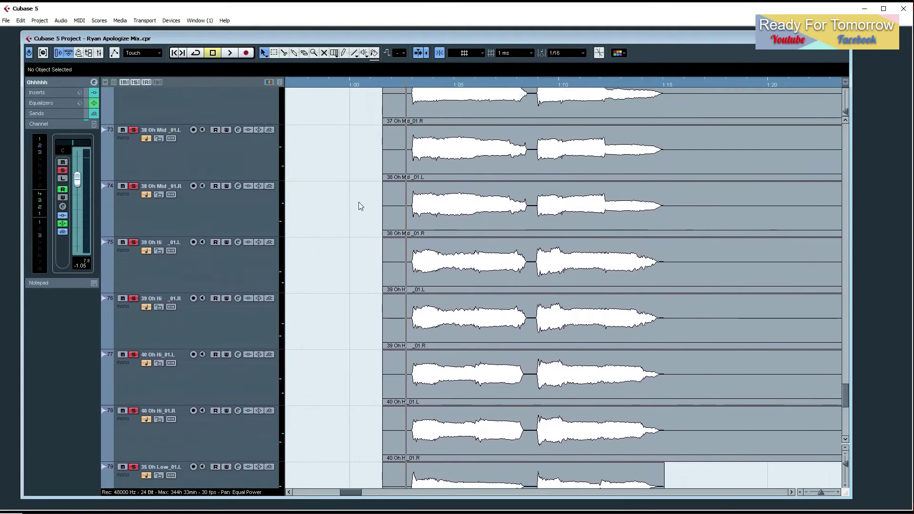
scroll(656, 299, down, 2)
scroll(746, 348, up, 4)
scroll(747, 347, down, 2)
key(g)
key(g)
key(g)
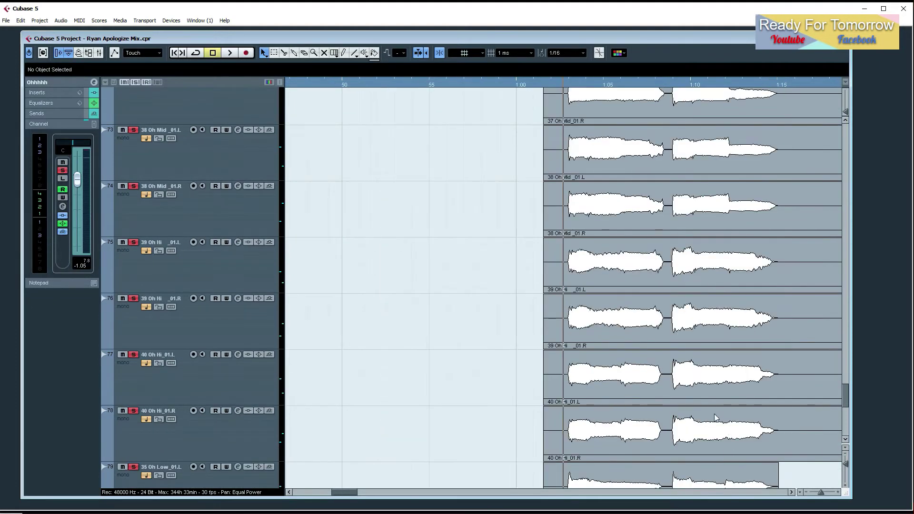
Examine the Oh Mid, Oh Hi and Oh Low waveforms around 1:03, comparing the left and right clips across the stacked tracks.
drag(846, 464, 846, 460)
key(h)
key(h)
key(h)
key(h)
key(h)
key(h)
key(h)
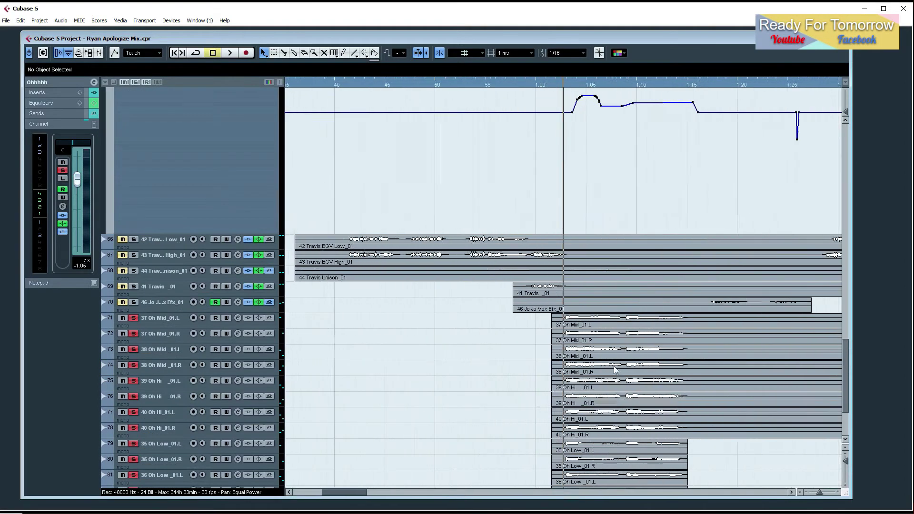
drag(658, 379, 423, 255)
drag(847, 463, 847, 465)
scroll(602, 296, up, 2)
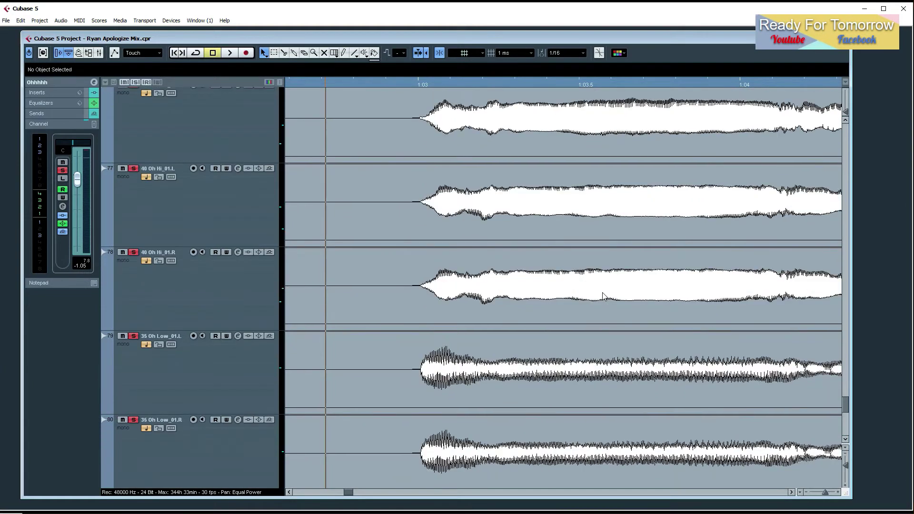
scroll(607, 299, up, 6)
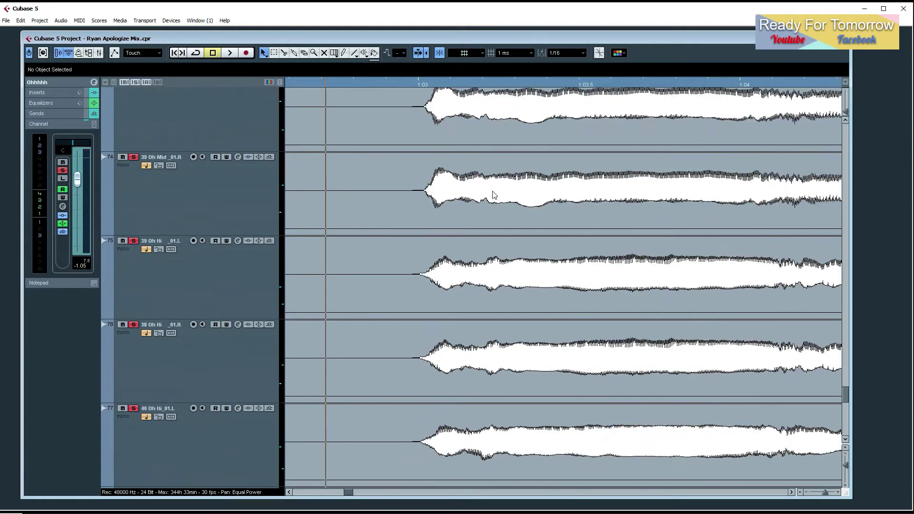
key(g)
key(g)
key(g)
drag(646, 275, 544, 286)
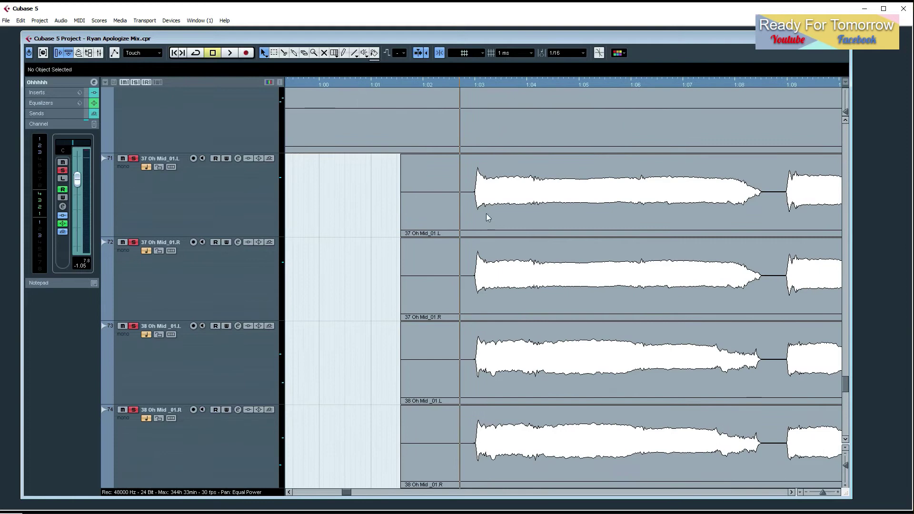
Shift the 37 Oh Mid_01.R clip a fraction of a millisecond later, judging the offset against its left counterpart near 1:03.06.
key(h)
key(h)
key(h)
key(h)
key(h)
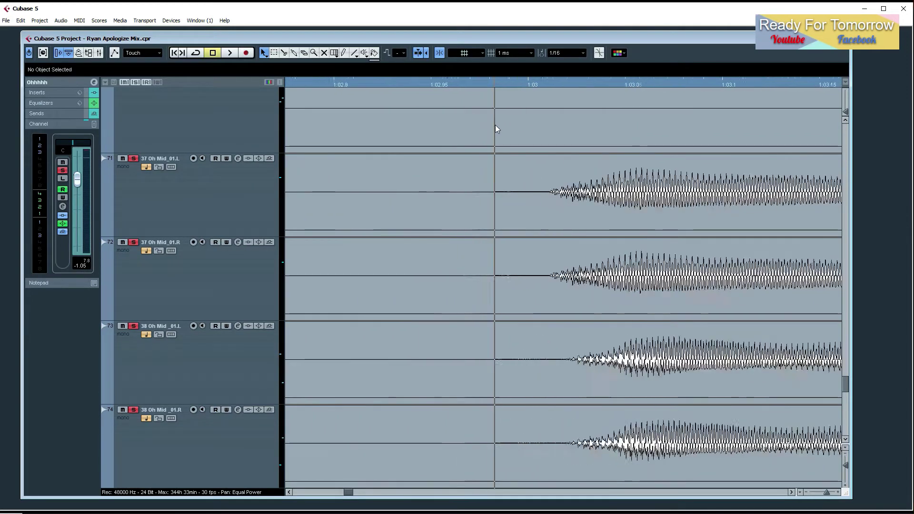
key(h)
key(h)
key(h)
key(h)
key(h)
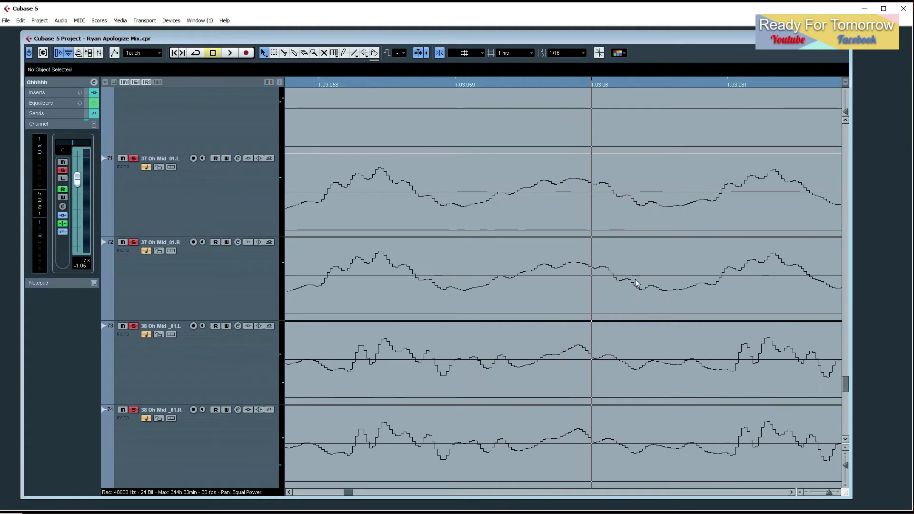
click(663, 279)
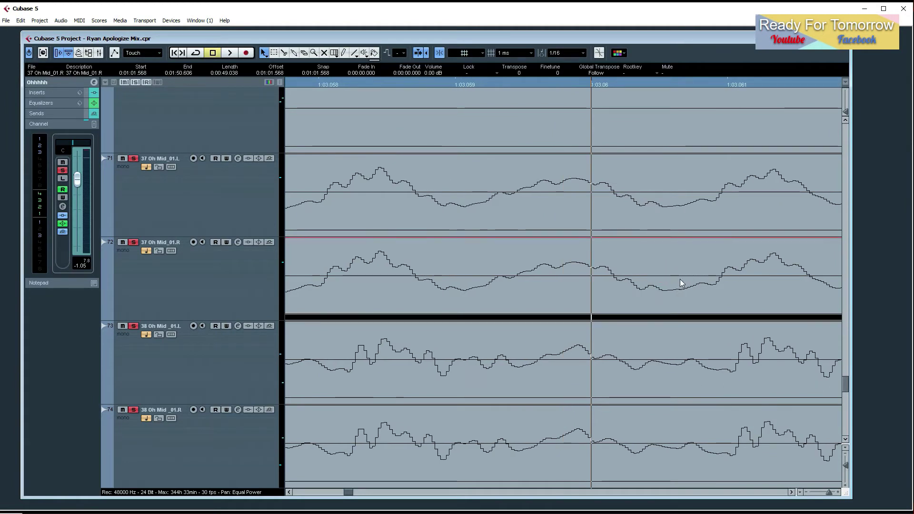
key(g)
key(g)
drag(618, 270, 636, 308)
Shift the 38 Oh Mid _01.R clip a fraction of a millisecond earlier and the 39 Oh Hi _01.R clip slightly later.
drag(652, 341, 537, 186)
drag(538, 291, 512, 289)
drag(608, 309, 582, 169)
drag(510, 326, 538, 328)
Shift the 35 Oh Low_01.R clip a fraction of a millisecond later and the 36 Oh Low _01.R clip slightly earlier.
drag(588, 371, 552, 253)
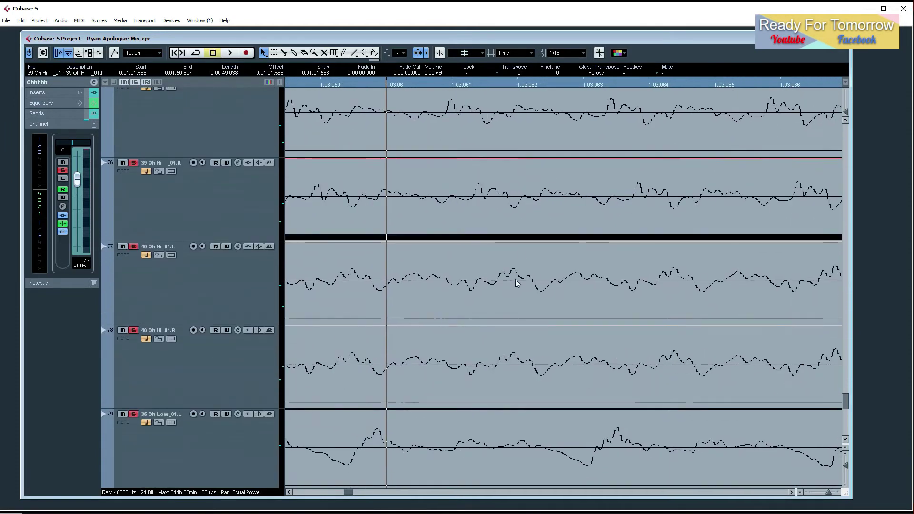
drag(589, 341, 578, 212)
drag(589, 384, 553, 244)
drag(562, 275, 597, 272)
drag(598, 364, 592, 253)
drag(535, 322, 494, 318)
Play the soloed Oh vocals from shortly before their first entry near 1:03 to hear the shifted right clips, and stop playback.
key(g)
key(g)
key(g)
key(g)
key(g)
key(g)
key(g)
key(g)
key(g)
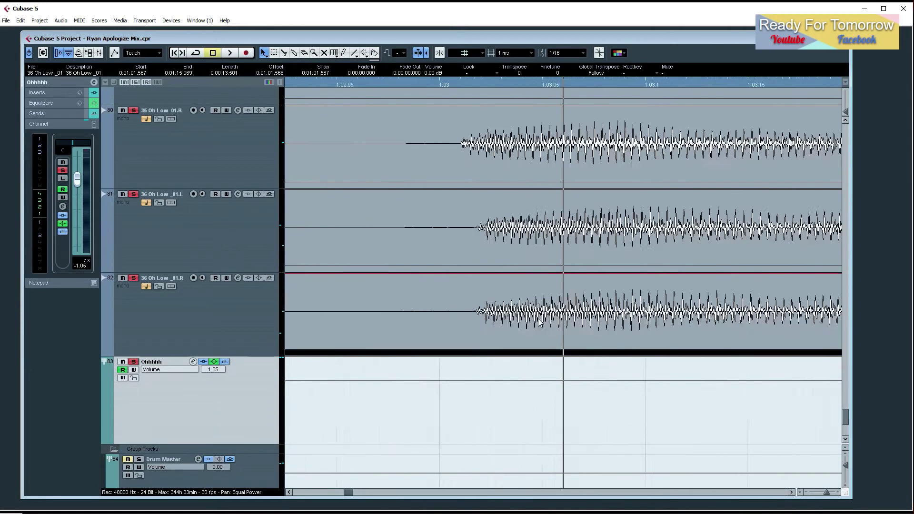
key(g)
click(526, 82)
key(space)
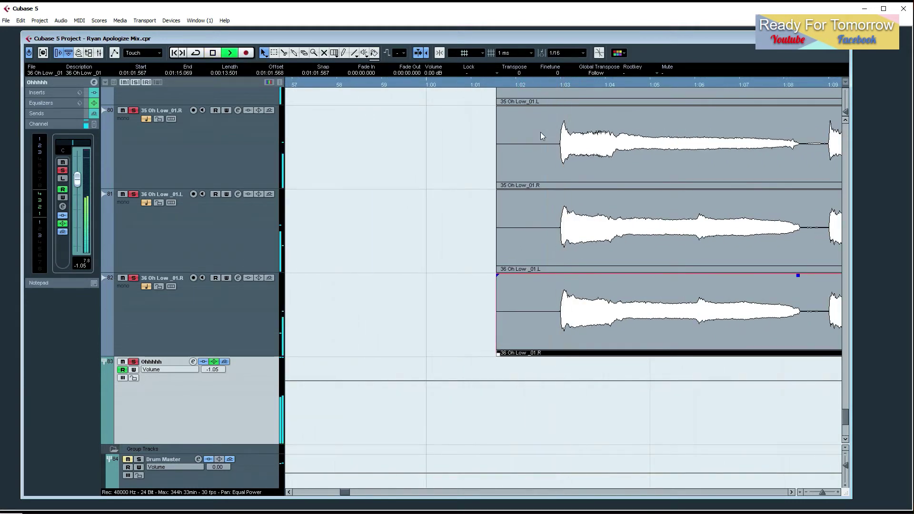
key(h)
key(h)
key(g)
key(h)
key(g)
key(space)
Shift the 36 Oh Low _01.L clip a fraction of a millisecond later, working at waveform level near 1:03.054.
click(422, 84)
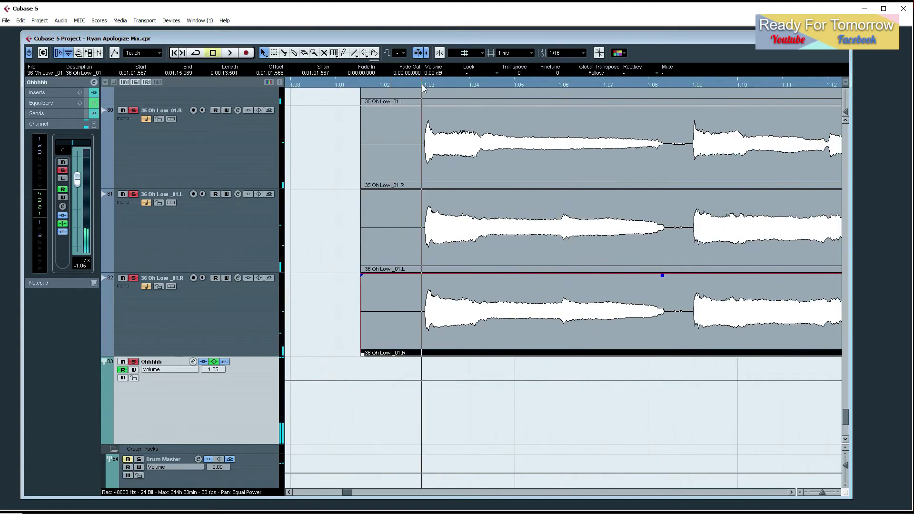
key(h)
key(h)
key(h)
key(h)
key(h)
key(h)
key(h)
scroll(518, 153, right, 6)
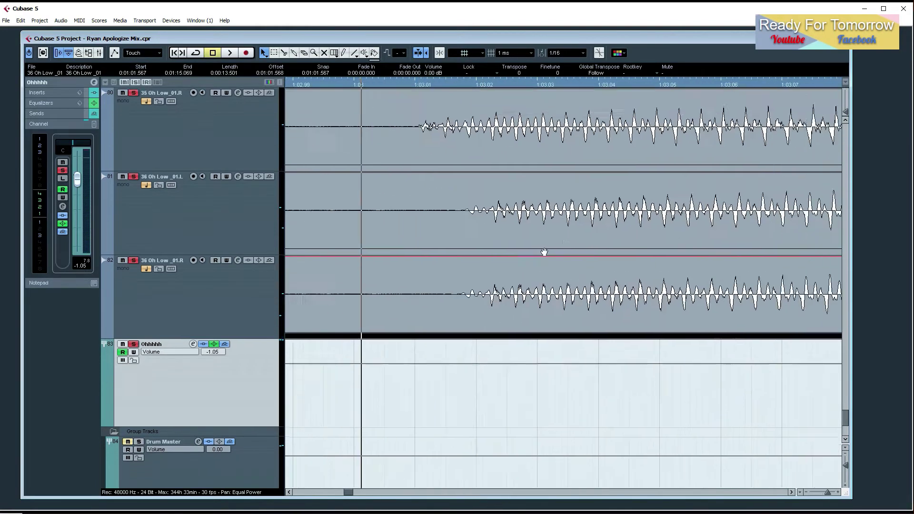
drag(465, 82, 471, 154)
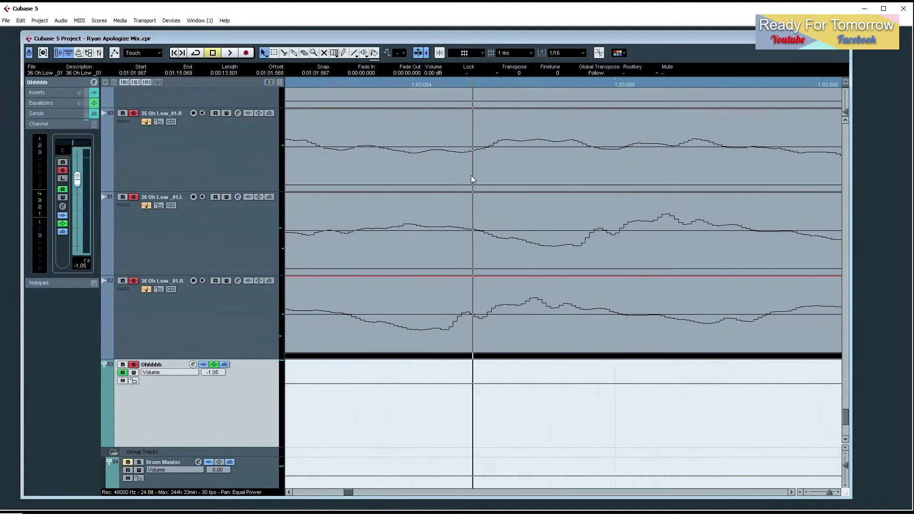
drag(530, 249, 590, 243)
Play the soloed Oh vocals from about 1:03 and look over the Oh Low, Oh Hi and Oh Mid clips.
key(space)
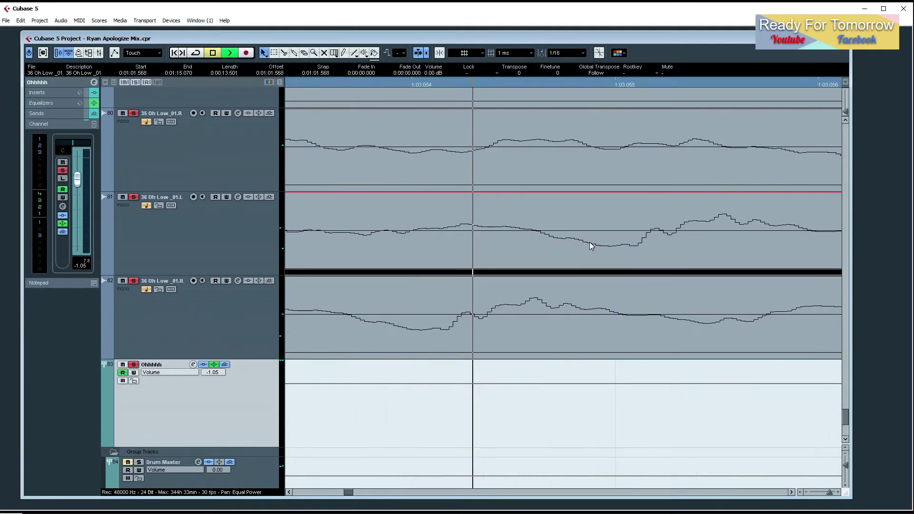
key(g)
key(g)
key(g)
key(g)
key(g)
key(g)
key(g)
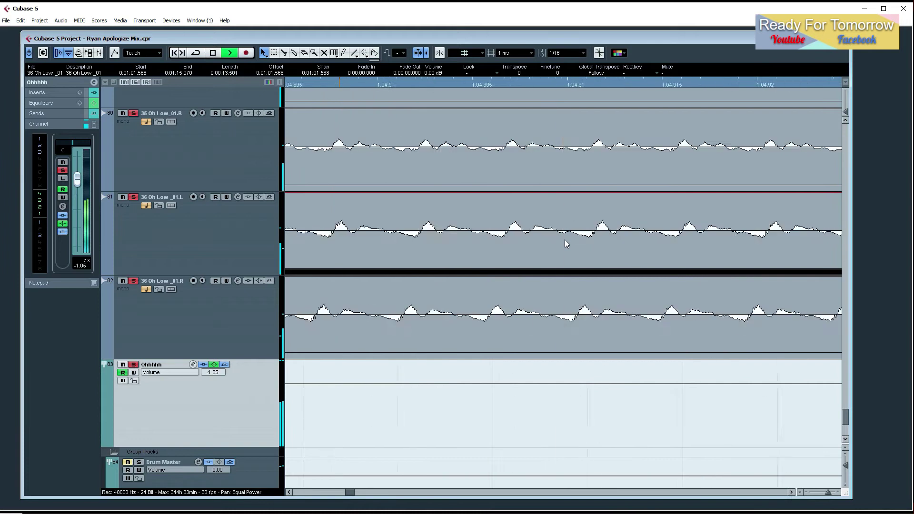
key(g)
key(g)
key(g)
key(g)
key(g)
scroll(559, 239, up, 4)
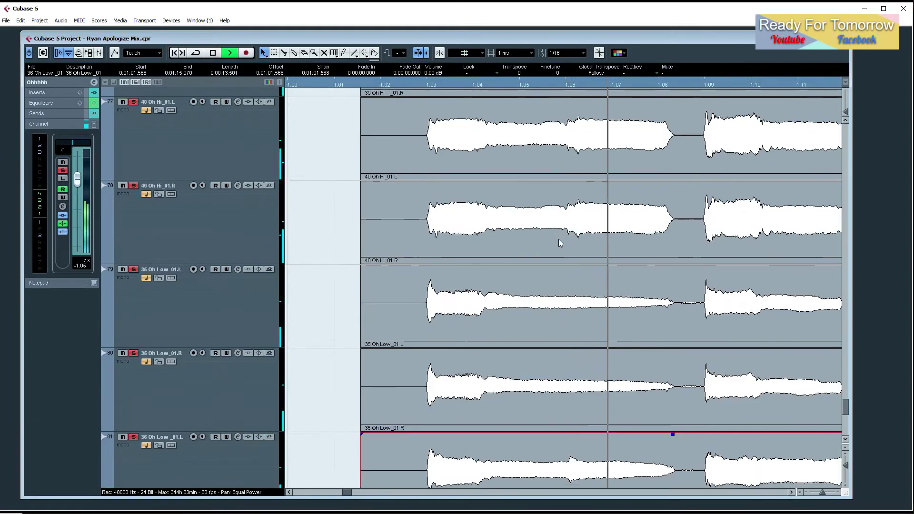
scroll(558, 239, up, 5)
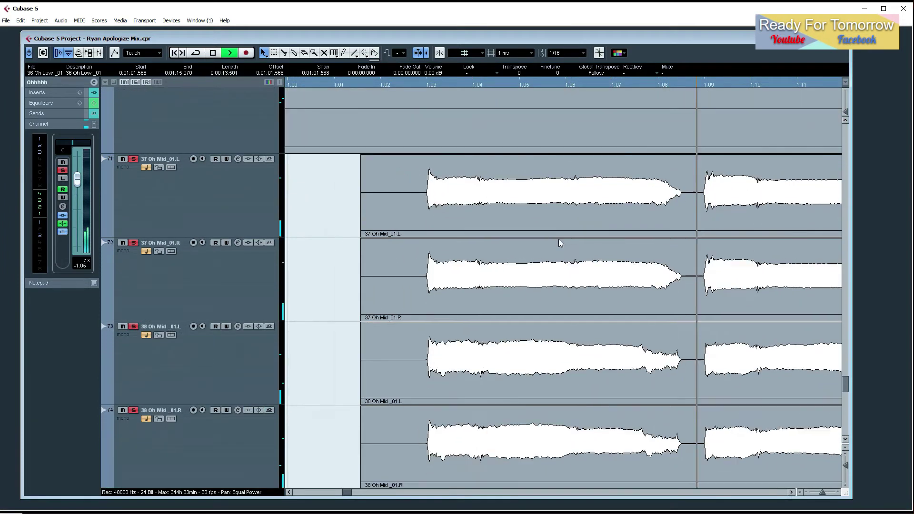
Stop playback and shift the 37 Oh Mid_01.L clip a fraction of a millisecond earlier, working near 1:05.057.
scroll(558, 238, up, 1)
drag(475, 84, 464, 109)
key(g)
key(g)
key(g)
key(g)
key(g)
key(space)
drag(420, 89, 419, 199)
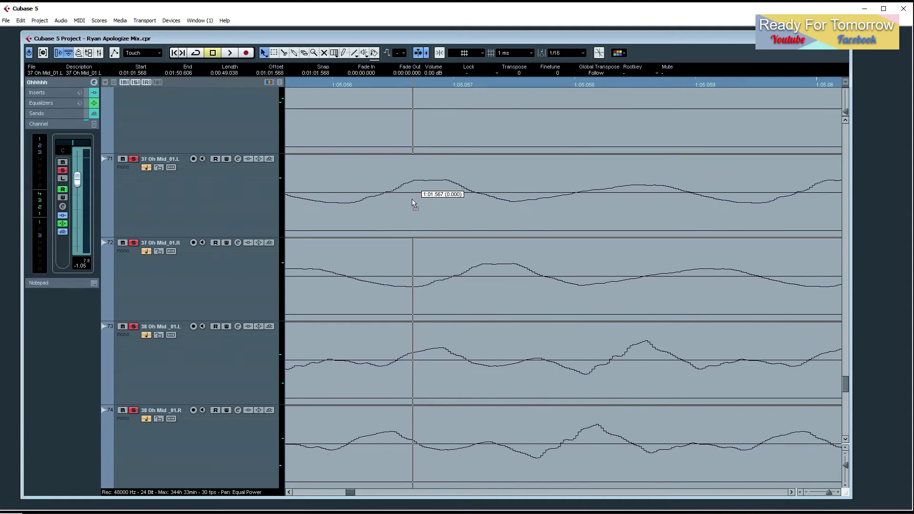
drag(356, 200, 356, 200)
Play the soloed Oh vocals from about 1:05 to hear the shifted 37 Oh Mid_01.L clip in context, and stop playback.
key(space)
key(g)
key(g)
key(g)
key(g)
key(g)
key(g)
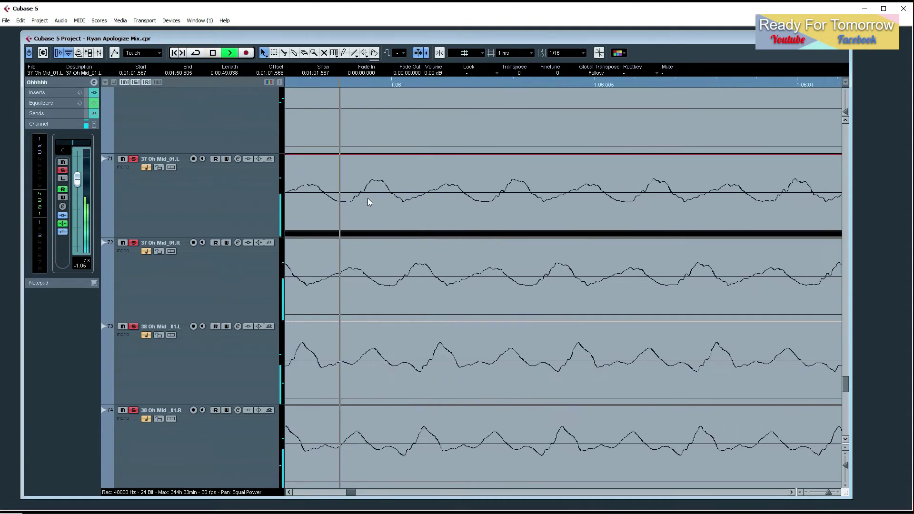
key(g)
key(g)
key(g)
key(g)
key(g)
key(g)
key(g)
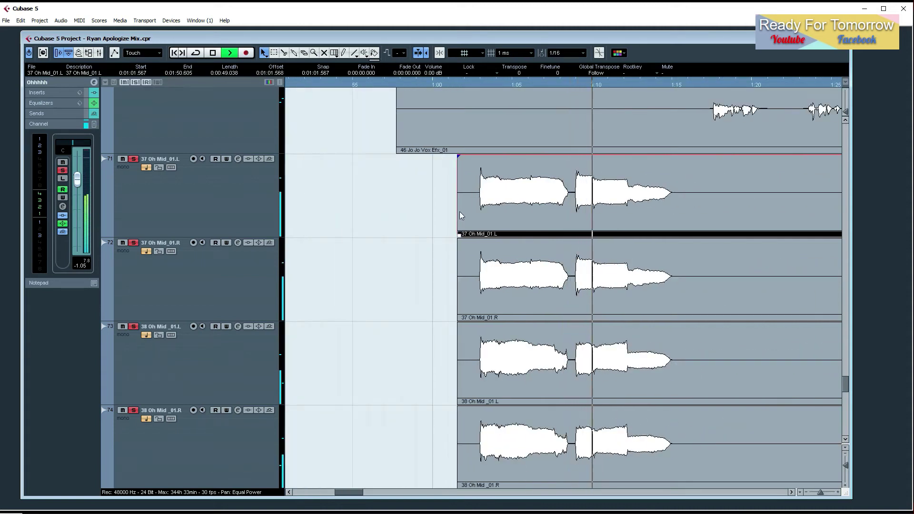
key(space)
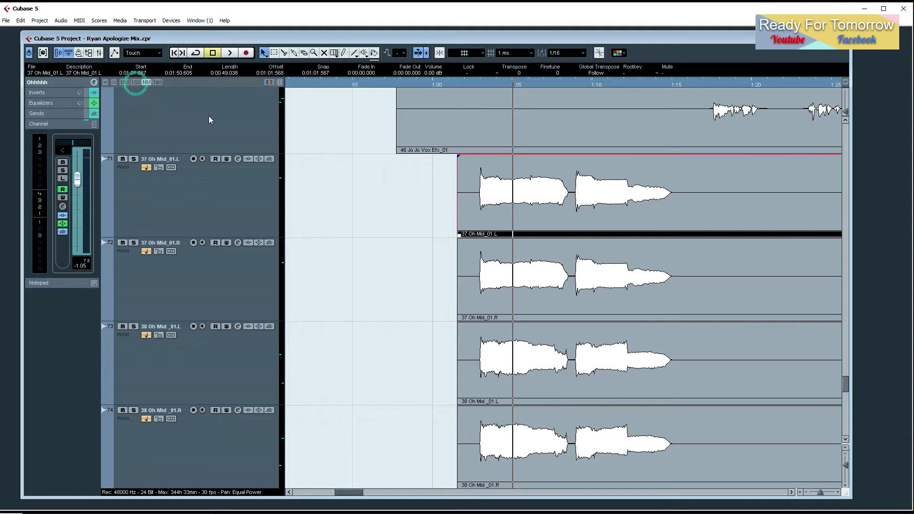
Play the full mix without solo through the Oh section, deselect the clip and follow the Oh Mid waveforms.
click(398, 87)
key(space)
click(393, 241)
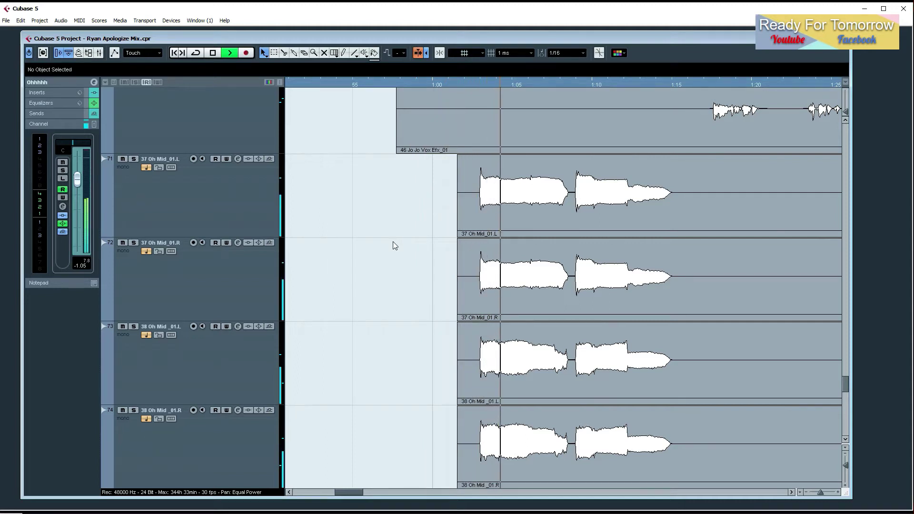
scroll(398, 293, right, 3)
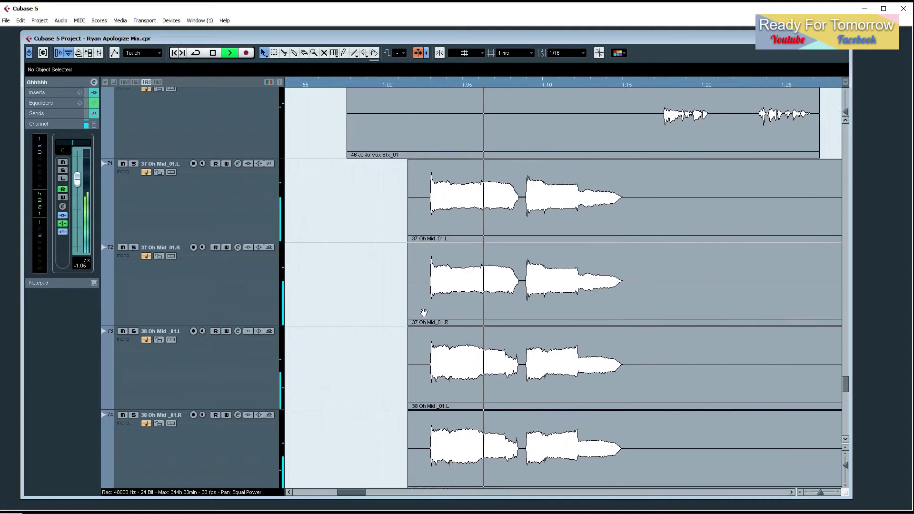
scroll(414, 325, right, 2)
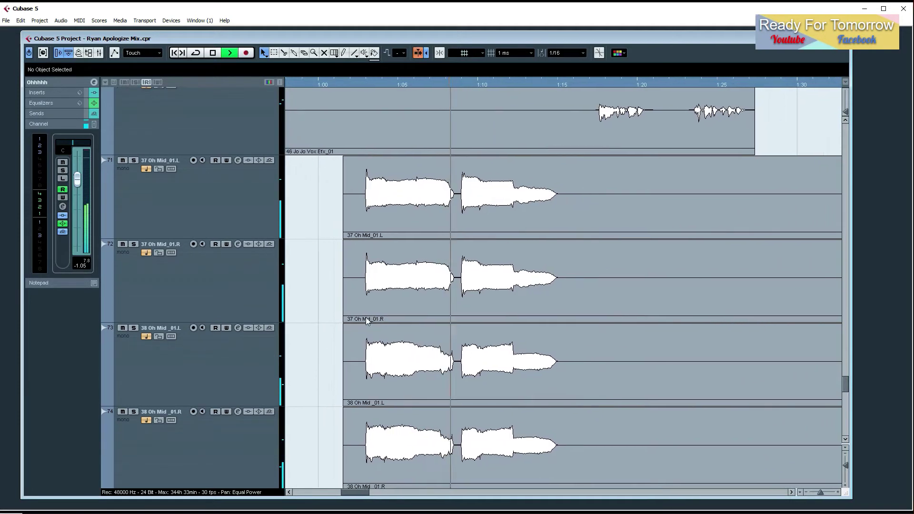
Select the 37 Oh Mid_01.R track, pan it fully left and play the mix from just before 1:03.
click(219, 213)
click(222, 274)
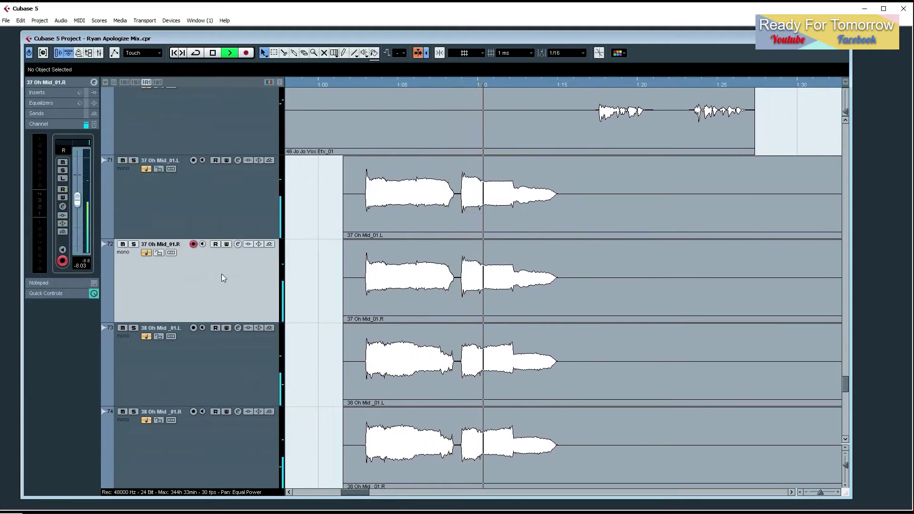
scroll(414, 307, right, 1)
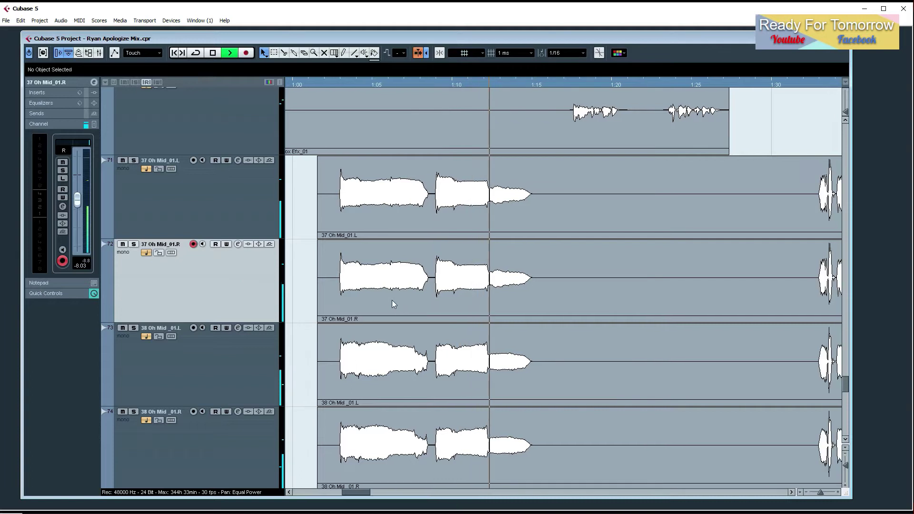
key(space)
drag(338, 85, 338, 99)
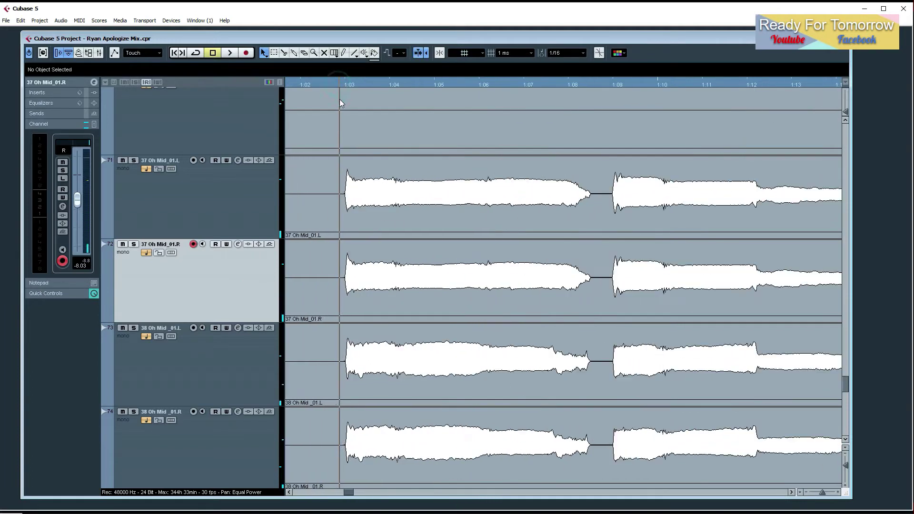
click(234, 210)
click(185, 286)
key(space)
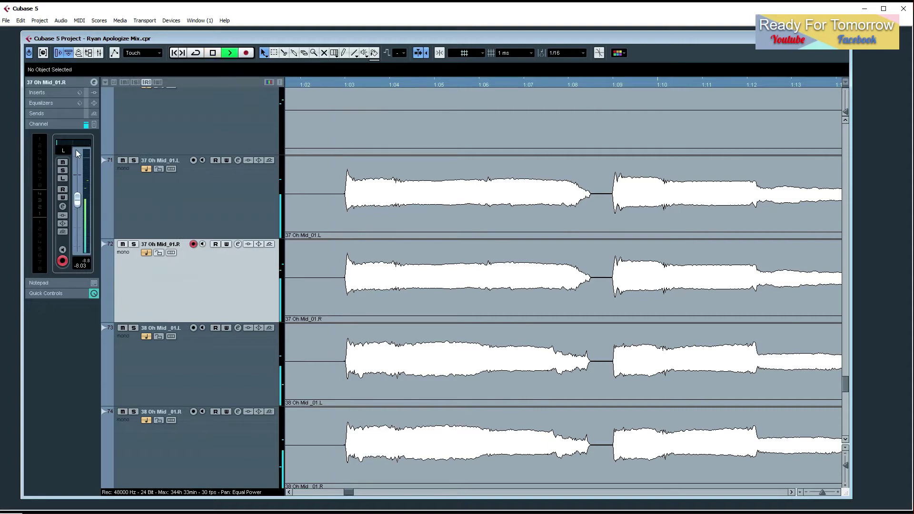
Briefly solo the 38 Oh Mid _01.L and 37 Oh Mid_01.R tracks and stop playback.
scroll(244, 283, down, 3)
click(134, 277)
click(134, 194)
key(space)
click(134, 277)
Pan the 38 Oh Mid _01.L track fully right and select the 38 Oh Mid _01.R track.
click(150, 312)
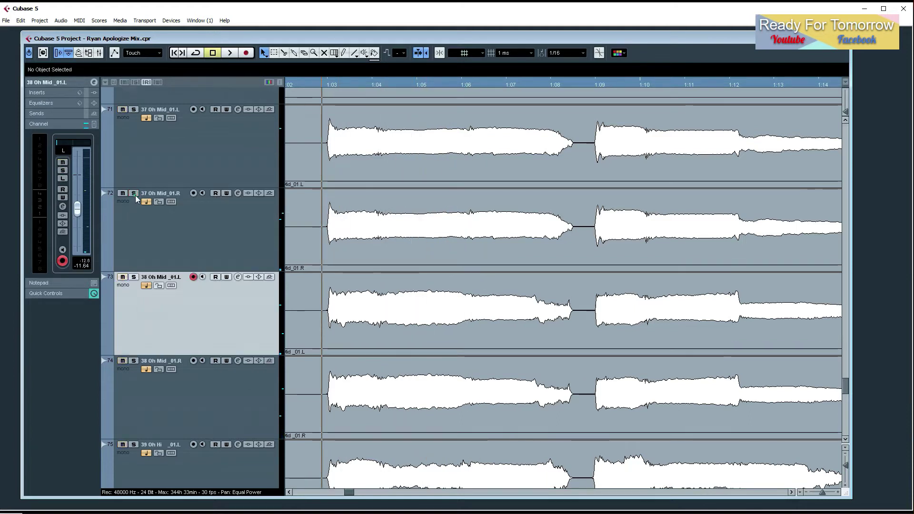
click(155, 311)
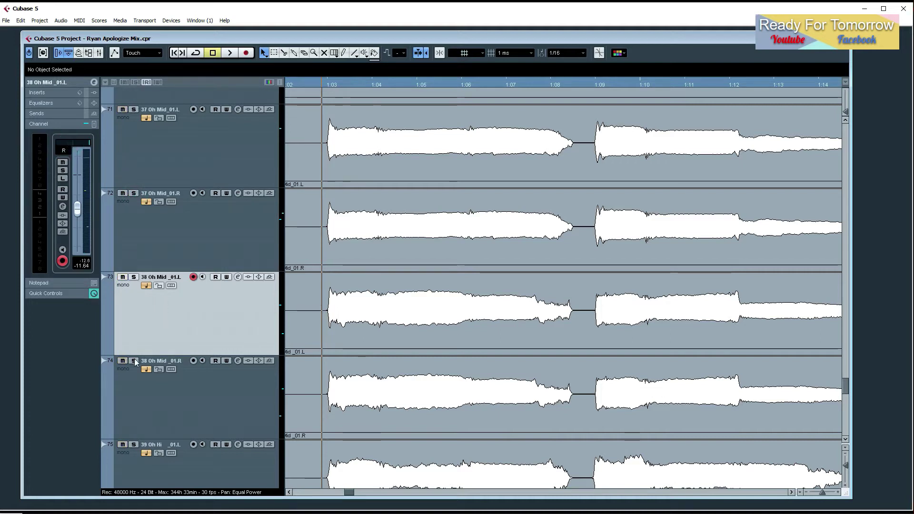
click(153, 404)
Play the mix with the changed Oh Mid panning and look over the Oh Hi clips from 1:02 to 1:50.
key(space)
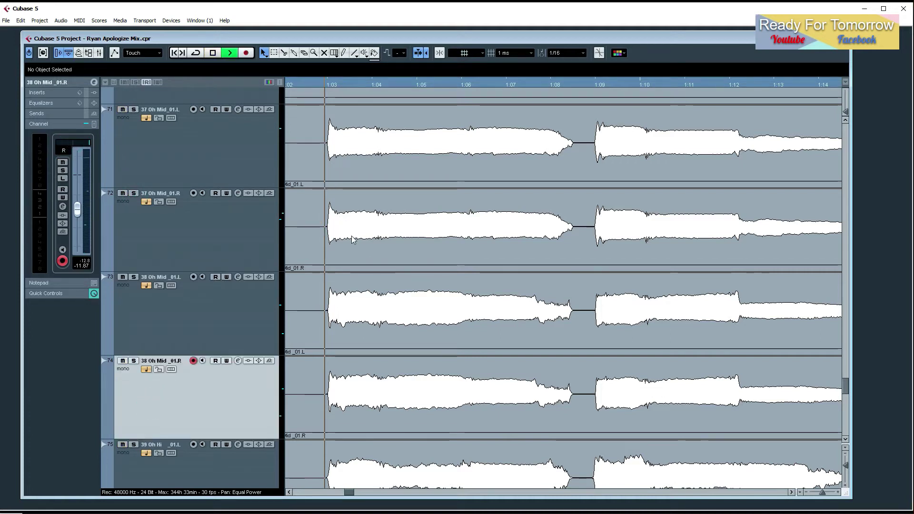
key(g)
key(g)
key(g)
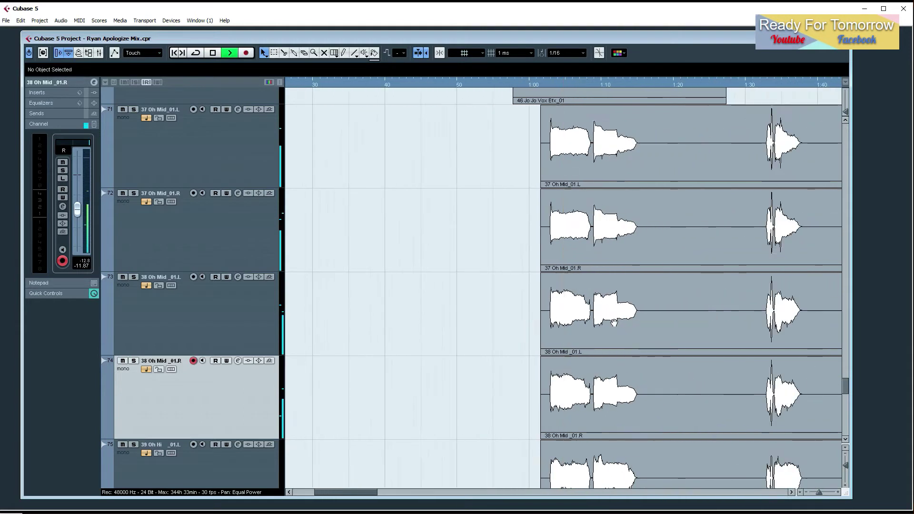
scroll(484, 296, down, 3)
scroll(484, 297, down, 1)
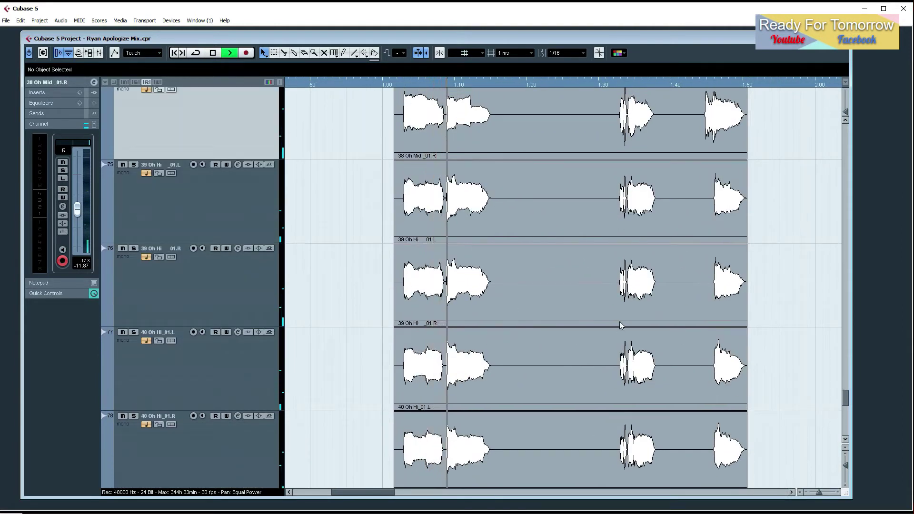
Open the mixer, pan 39 Oh Hi _01.R to L36 and 40 Oh Hi_01.L to R28, and play the mix.
key(F3)
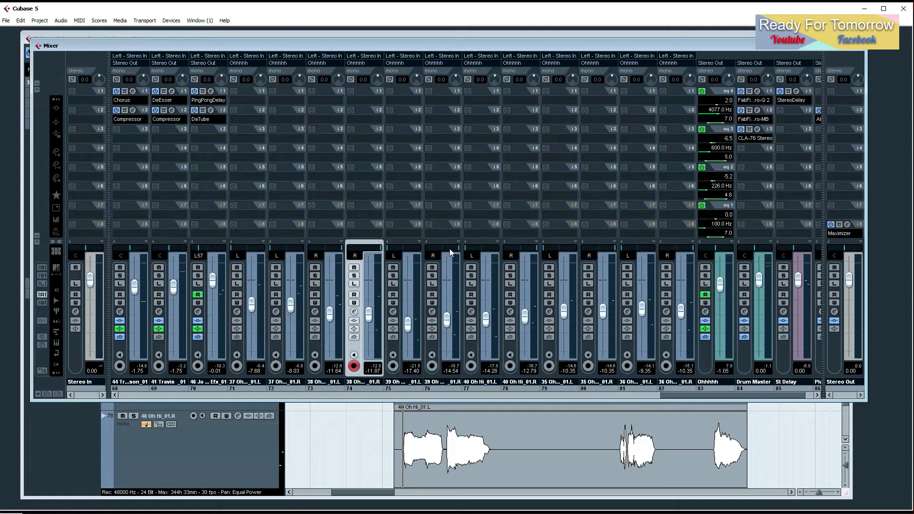
drag(436, 246, 434, 252)
key(space)
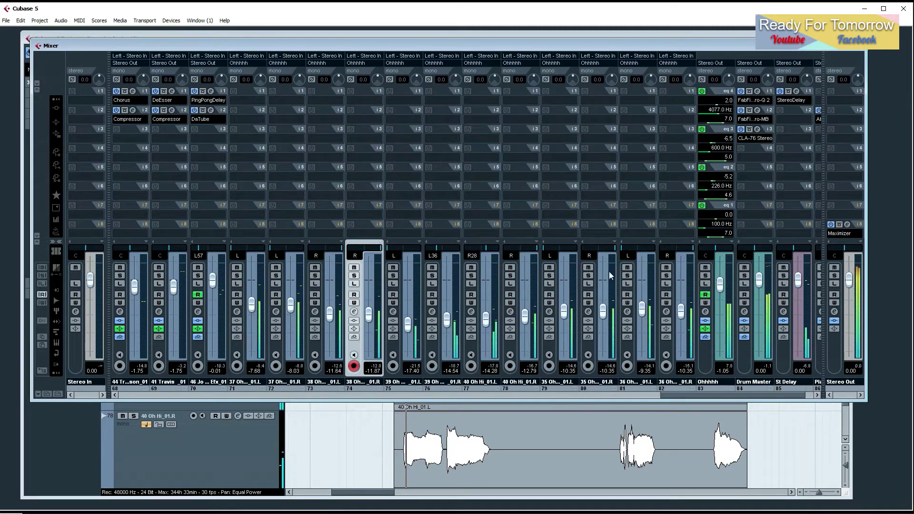
Close the mixer, reduce the height of all tracks and stop playback.
click(856, 49)
drag(841, 466, 842, 461)
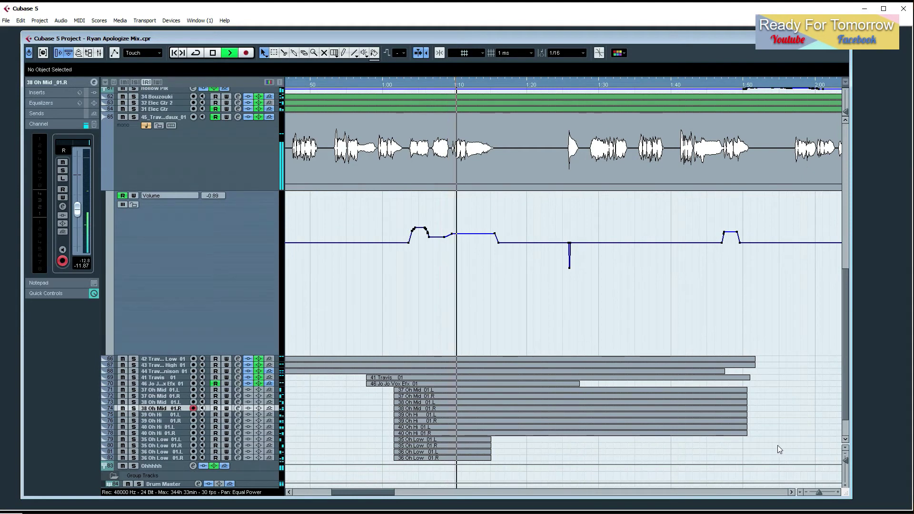
key(space)
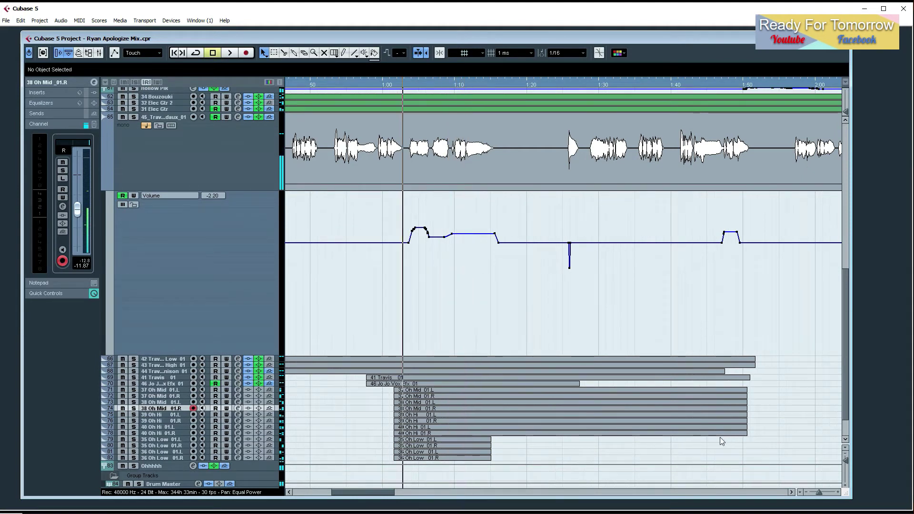
Shrink the lead vocal's volume automation lane, hide all automation from that track and reduce the track's height.
drag(219, 355, 226, 156)
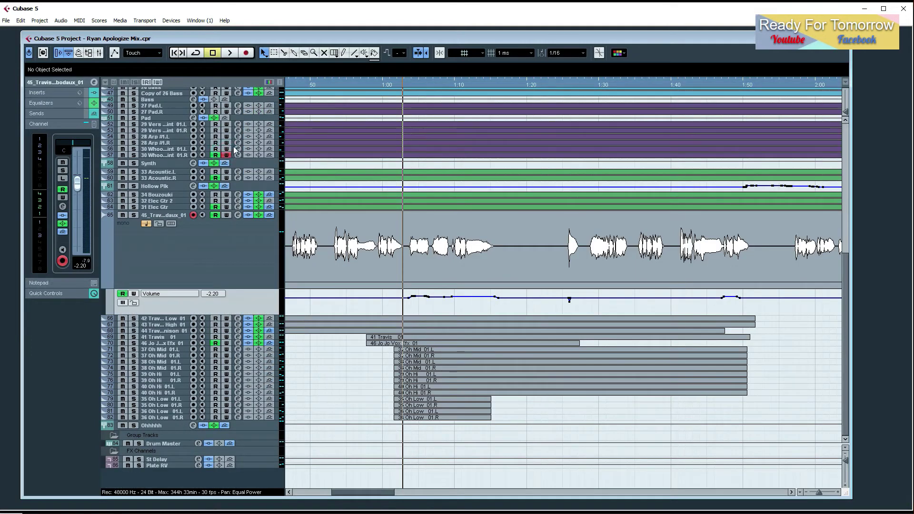
right_click(222, 259)
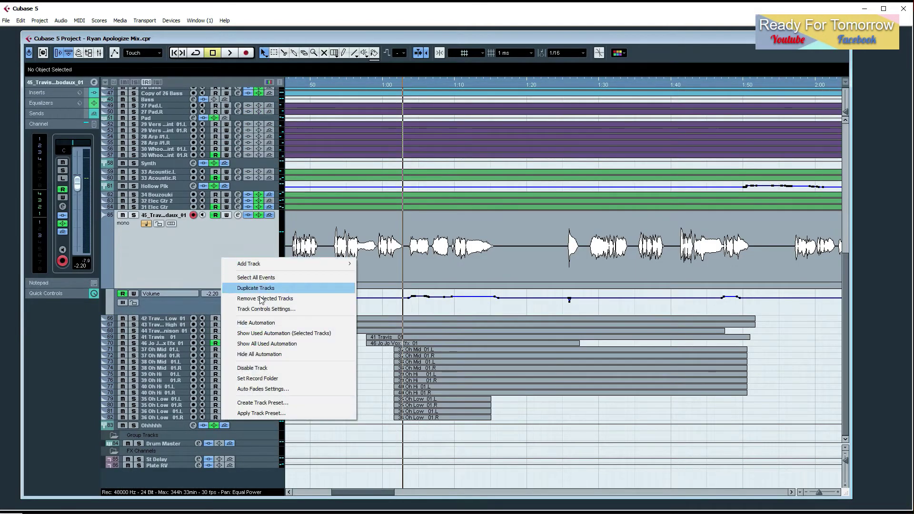
click(289, 355)
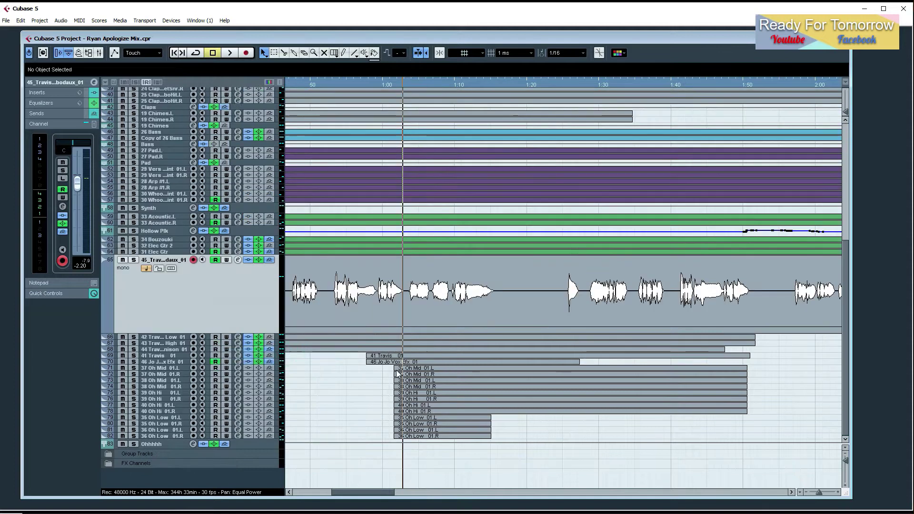
key(g)
drag(237, 331, 238, 271)
Try to hide all automation from the Hollow Plk group track.
key(g)
key(g)
key(g)
key(h)
key(h)
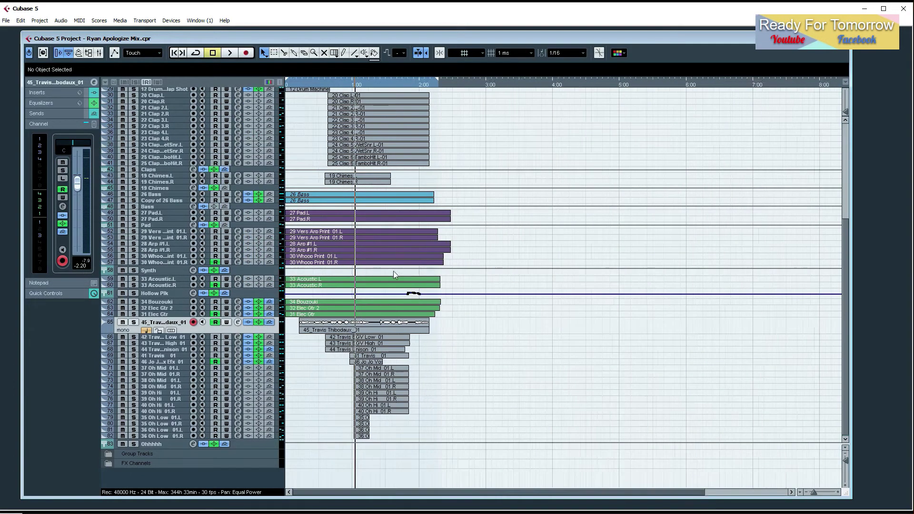
click(248, 291)
right_click(248, 291)
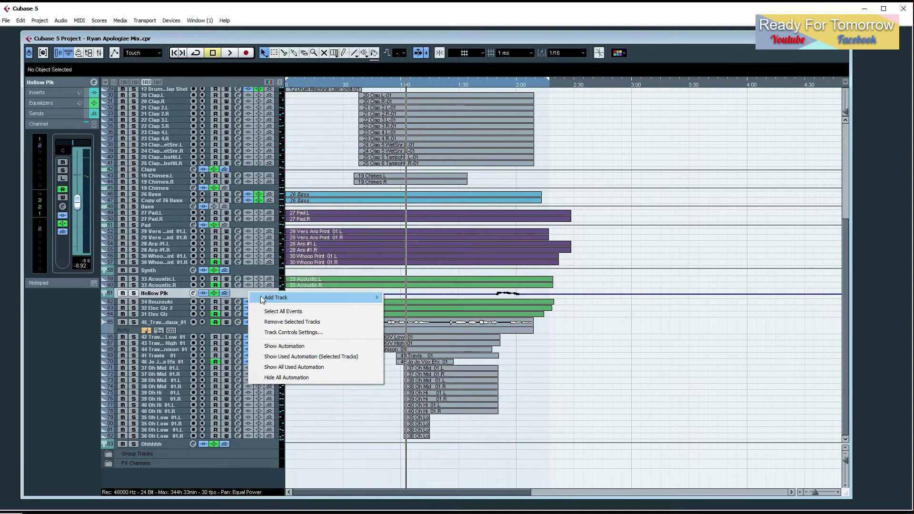
click(312, 376)
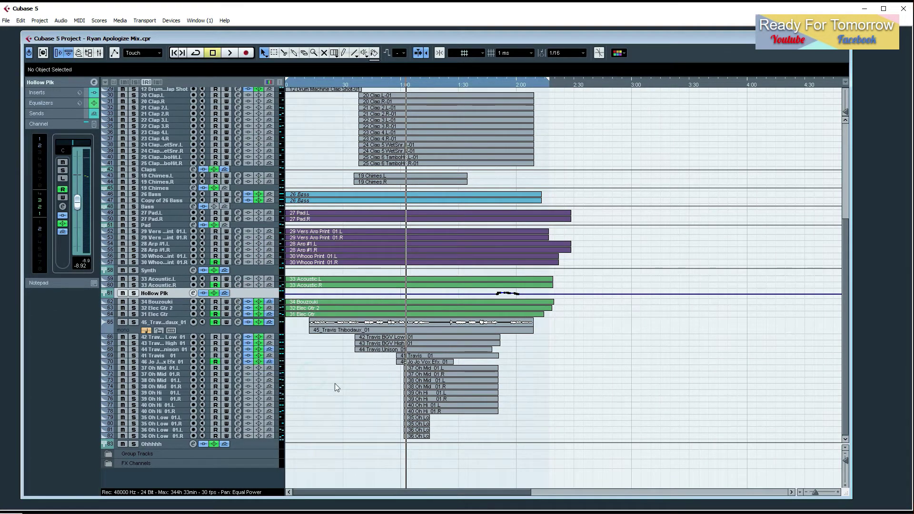
right_click(246, 293)
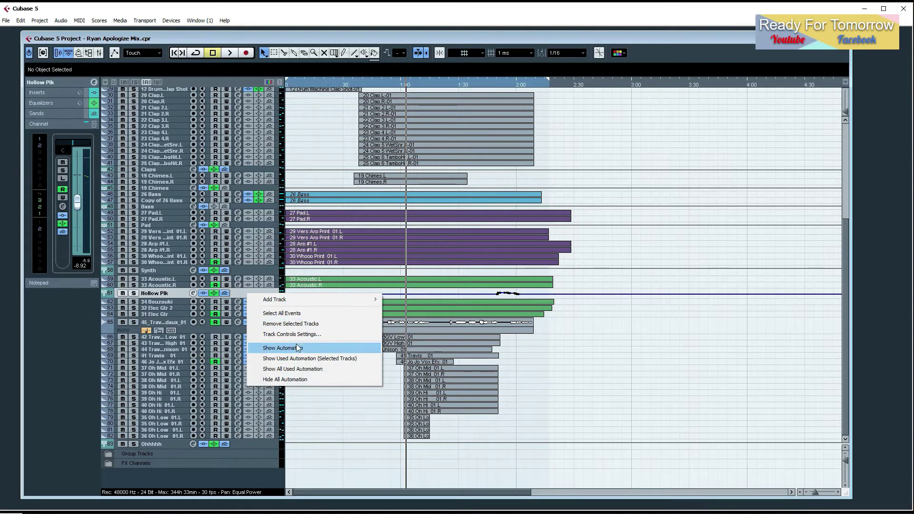
click(316, 378)
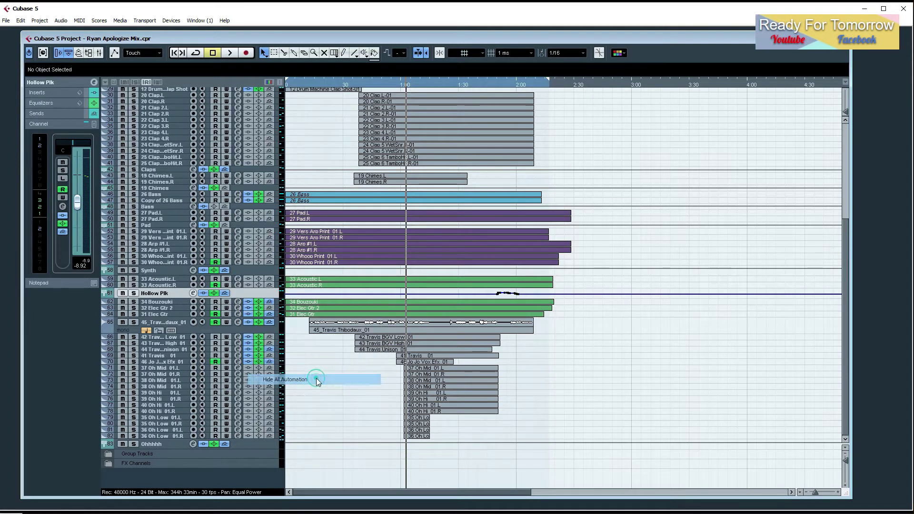
Enlarge the track rows and apply Hide All Automation from the 33 Acoustic.R track.
drag(845, 460, 844, 462)
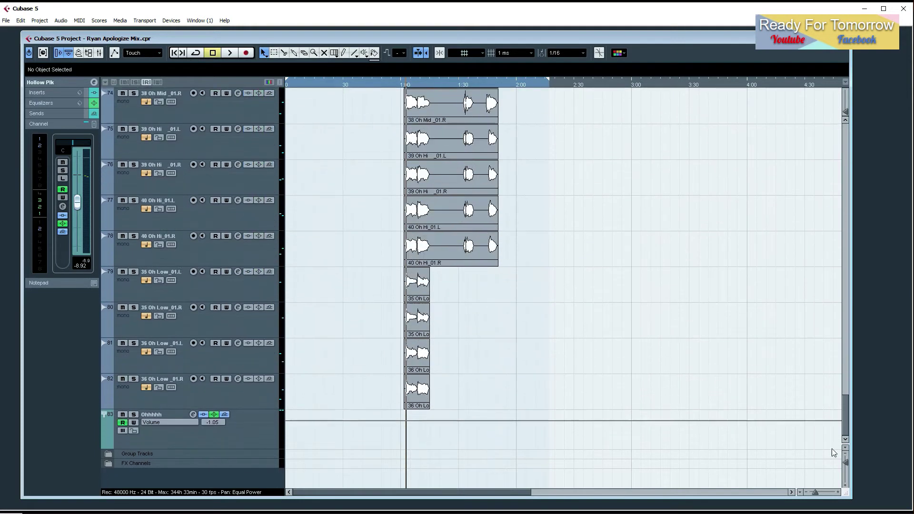
scroll(415, 312, up, 10)
scroll(415, 312, down, 2)
click(241, 358)
click(120, 330)
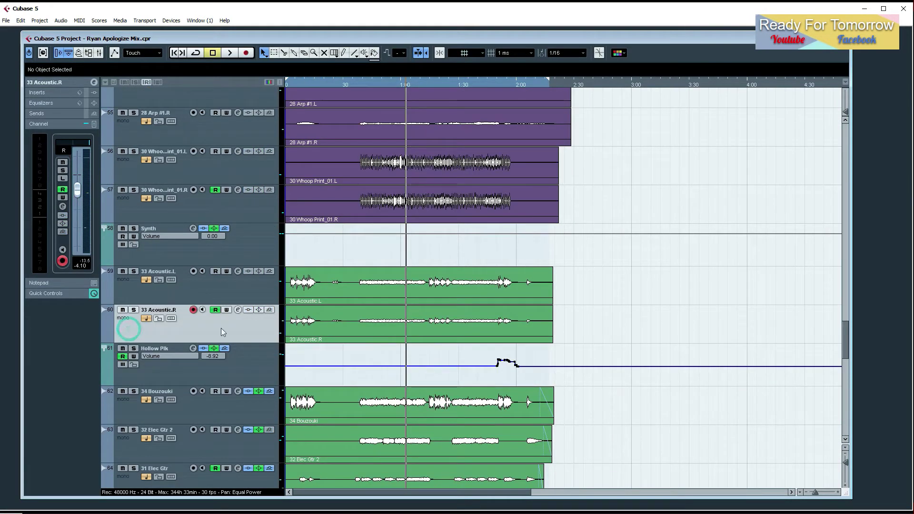
right_click(253, 329)
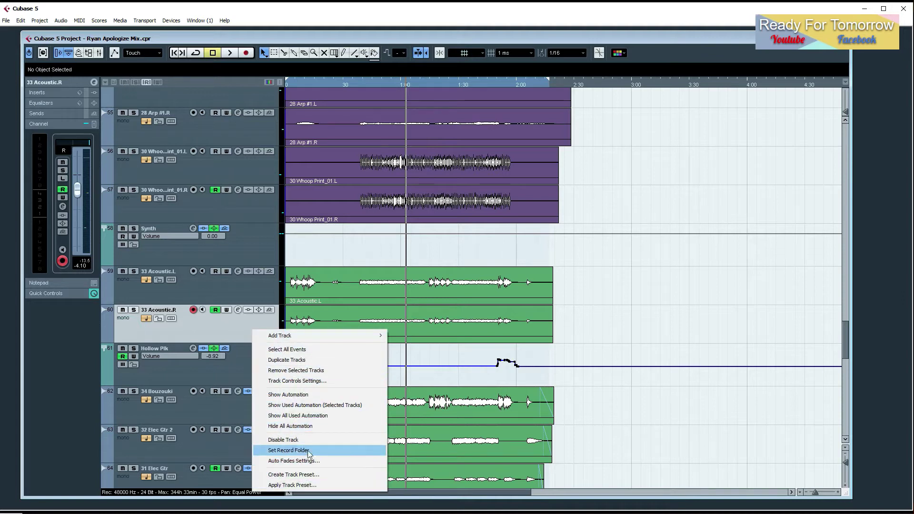
click(305, 426)
Show all used automation from the 33 Acoustic.R track and hide all automation again.
click(252, 346)
click(245, 327)
right_click(245, 329)
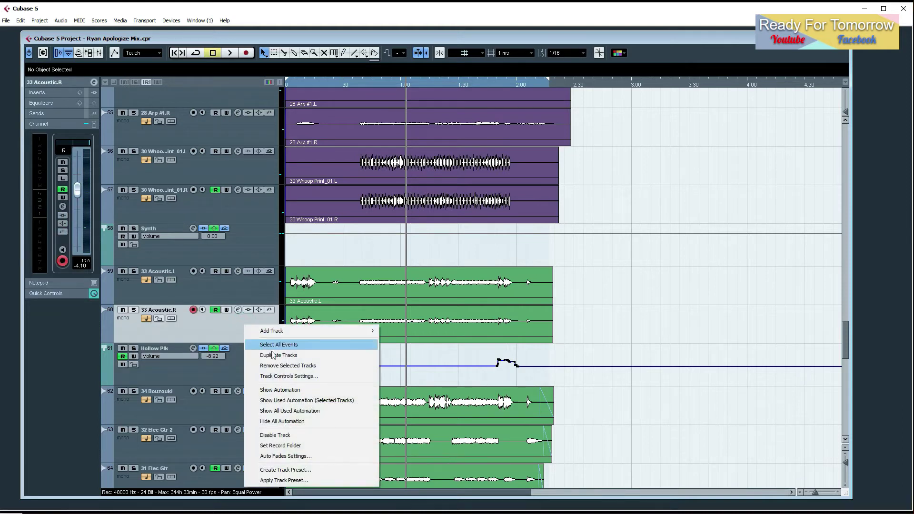
click(305, 411)
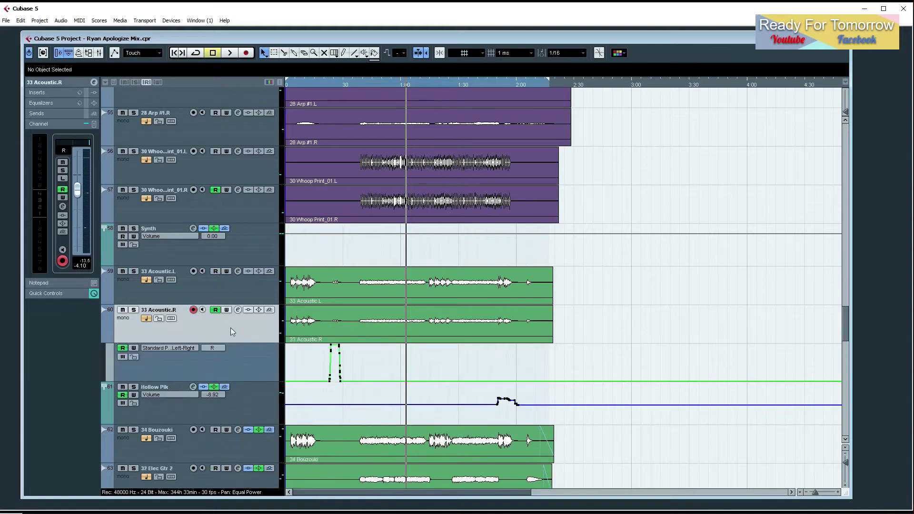
right_click(231, 327)
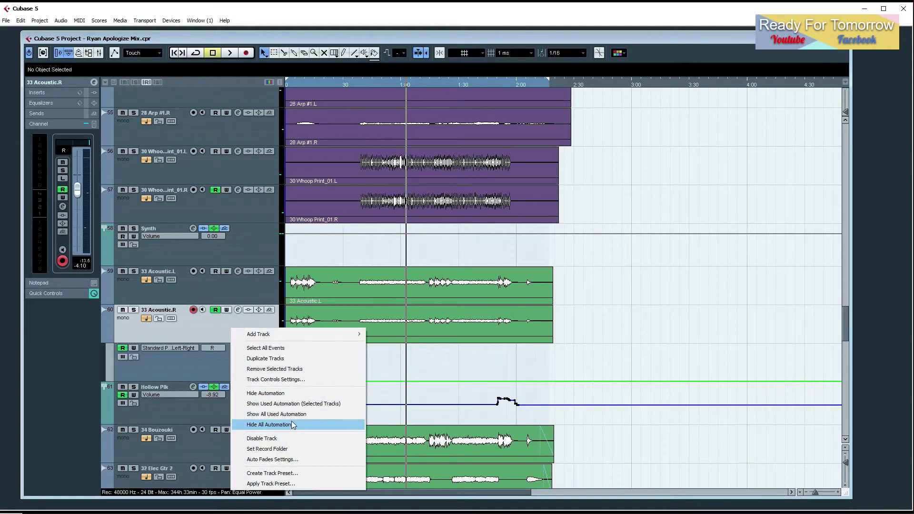
click(292, 423)
Briefly play the mix from about 1:00 while looking over the guitar and vocal tracks, and stop playback.
key(g)
key(g)
key(space)
click(264, 369)
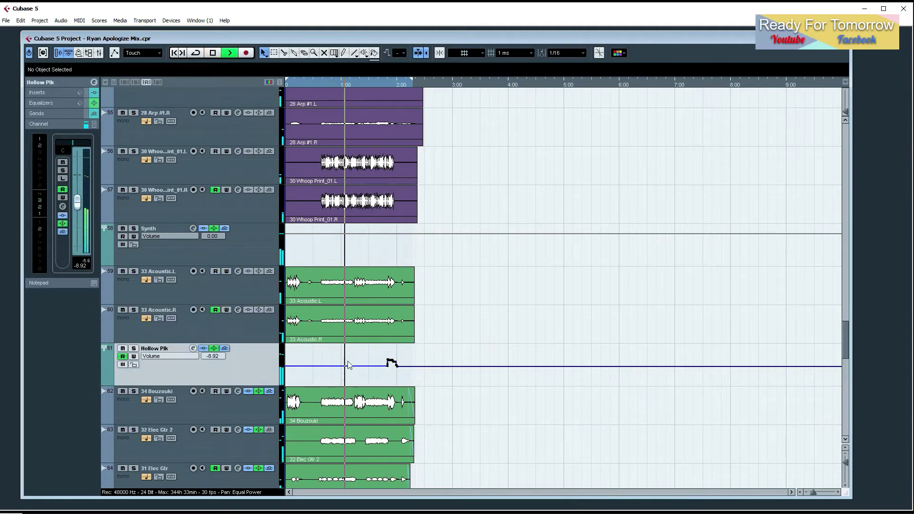
scroll(548, 337, down, 4)
scroll(548, 337, down, 3)
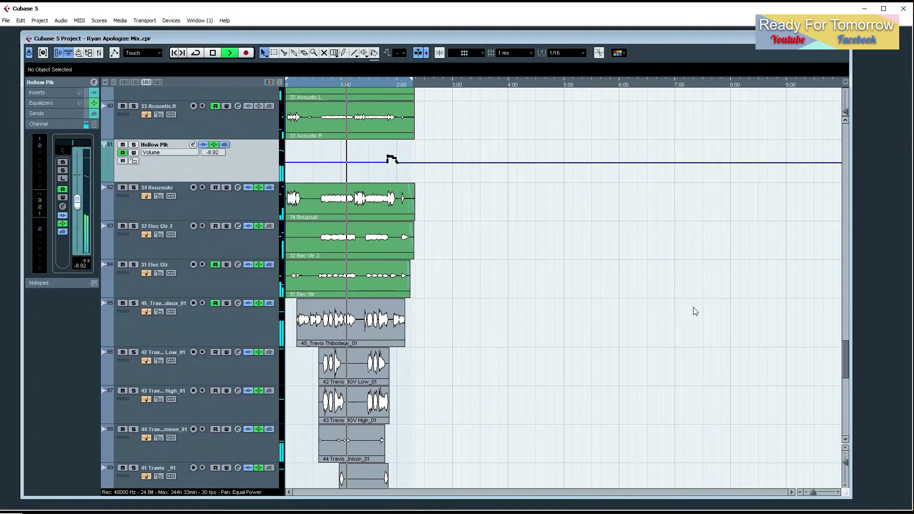
key(space)
Play the mix from before the Oh vocals enter and follow the first Oh Mid and Oh Hi section.
scroll(578, 309, up, 2)
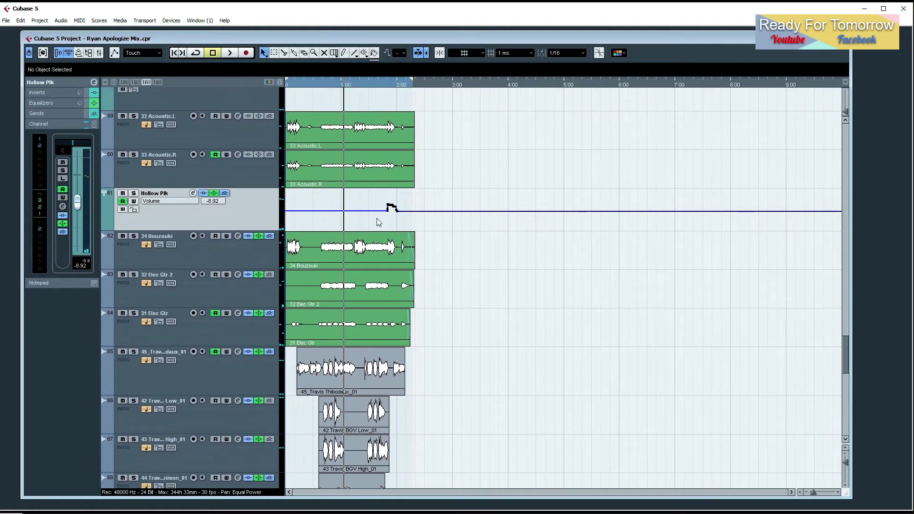
drag(309, 83, 415, 104)
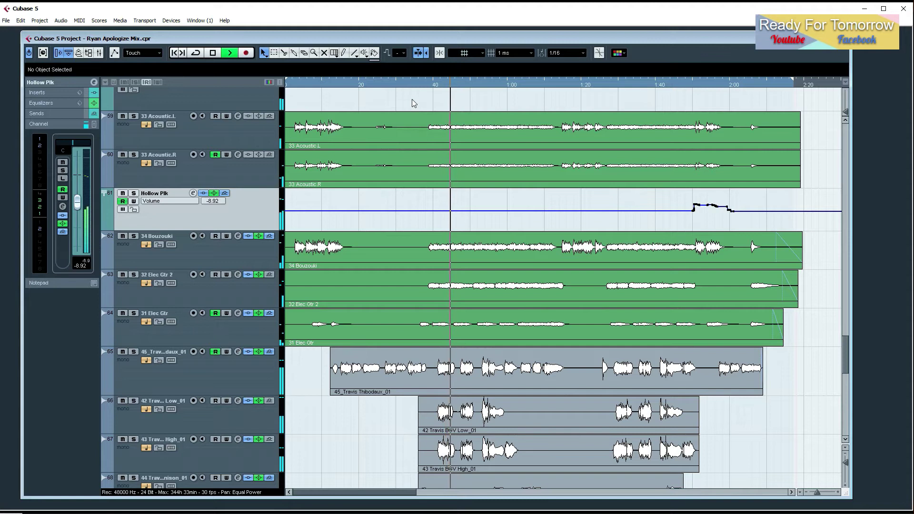
scroll(419, 191, down, 5)
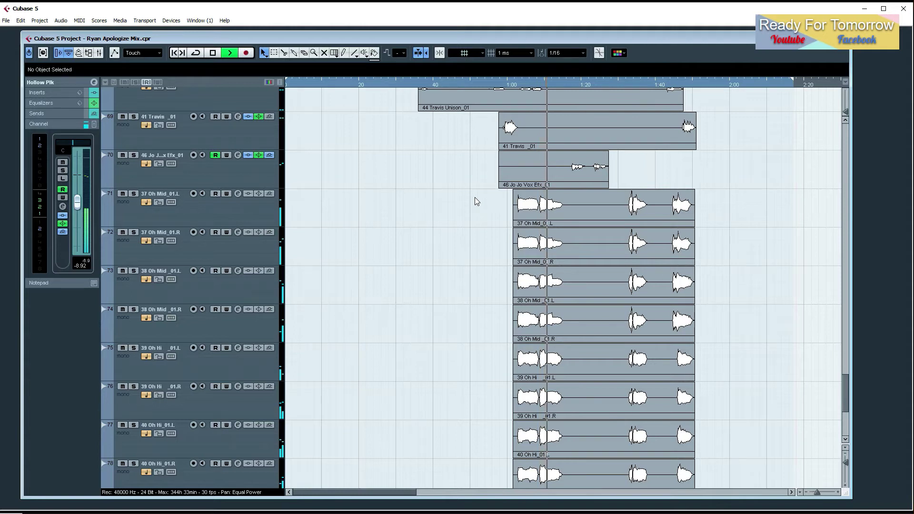
Look over the whole arrangement, from the claps to the Oh Low clips, while the mix keeps playing.
key(g)
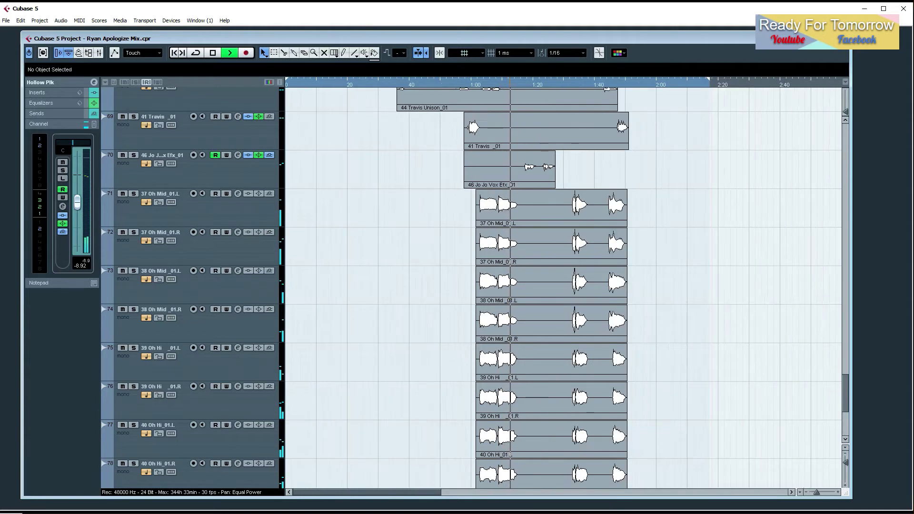
key(g)
key(g)
drag(845, 462, 844, 461)
drag(661, 438, 567, 326)
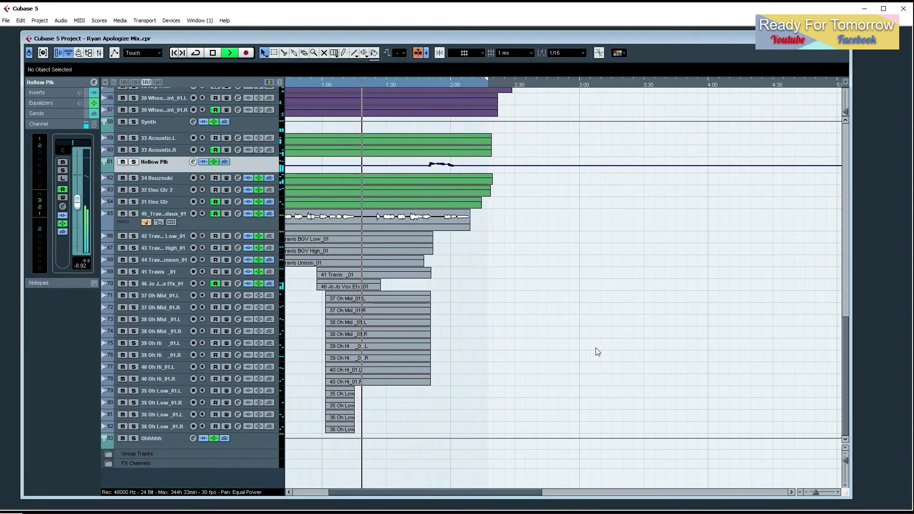
drag(844, 459, 845, 459)
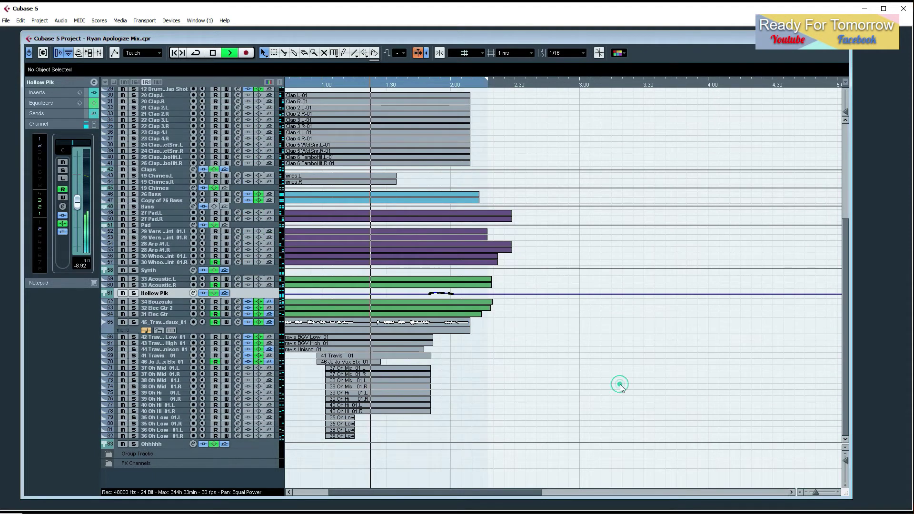
drag(846, 462, 847, 461)
scroll(633, 412, up, 9)
scroll(635, 411, down, 9)
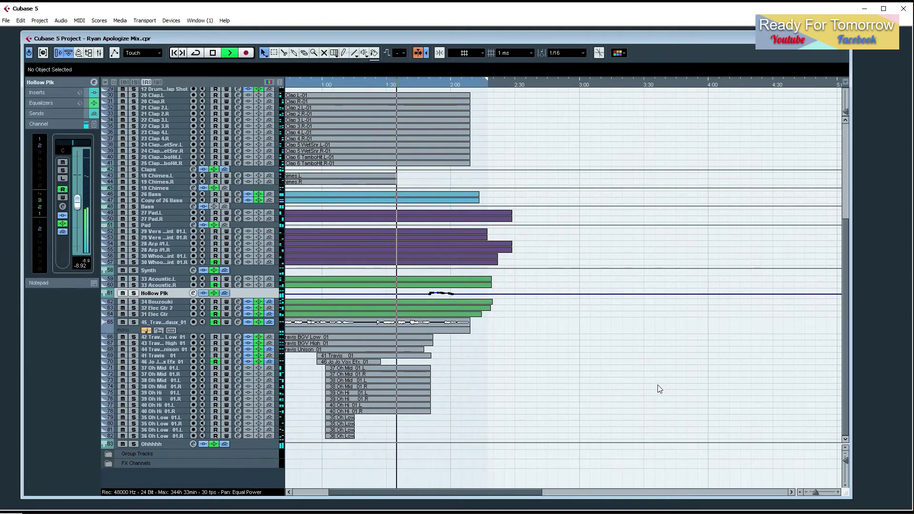
Replay the second Oh vocal section from about 1:31 while comparing the vocal clips, and stop playback.
drag(846, 455, 844, 461)
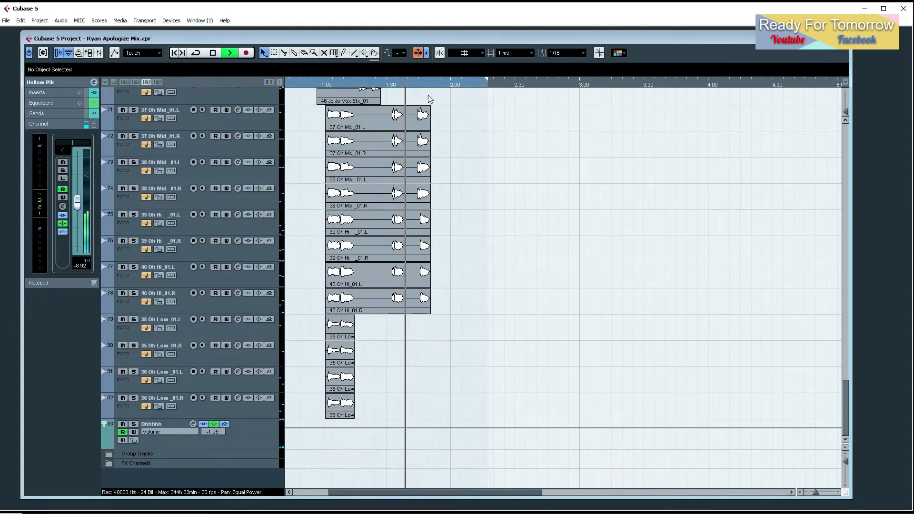
drag(393, 86, 391, 113)
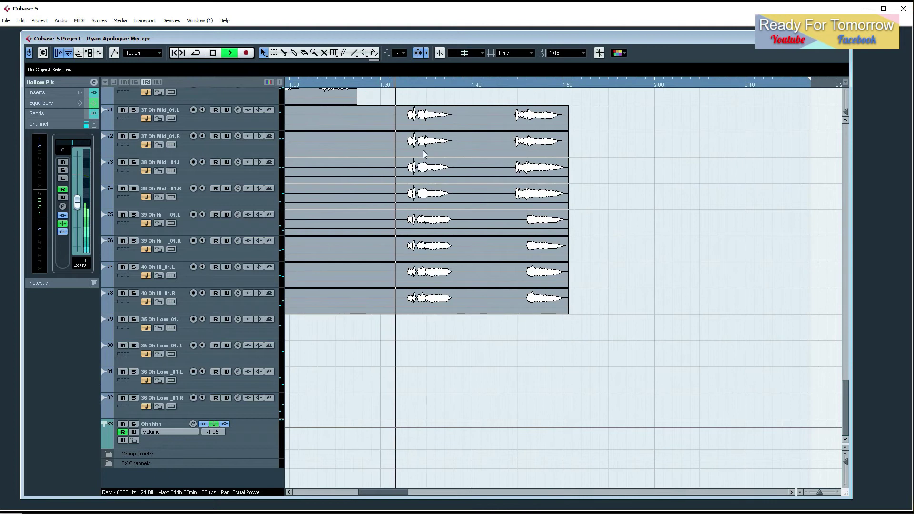
scroll(688, 291, up, 4)
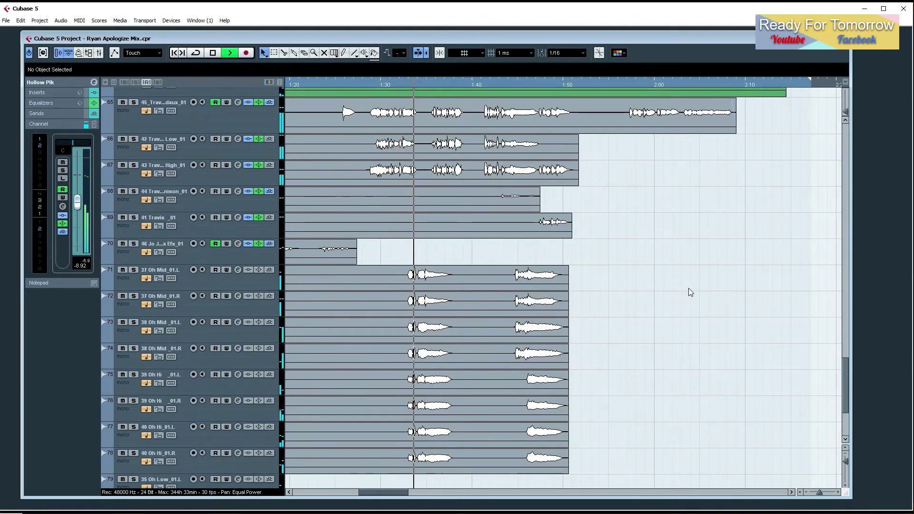
key(space)
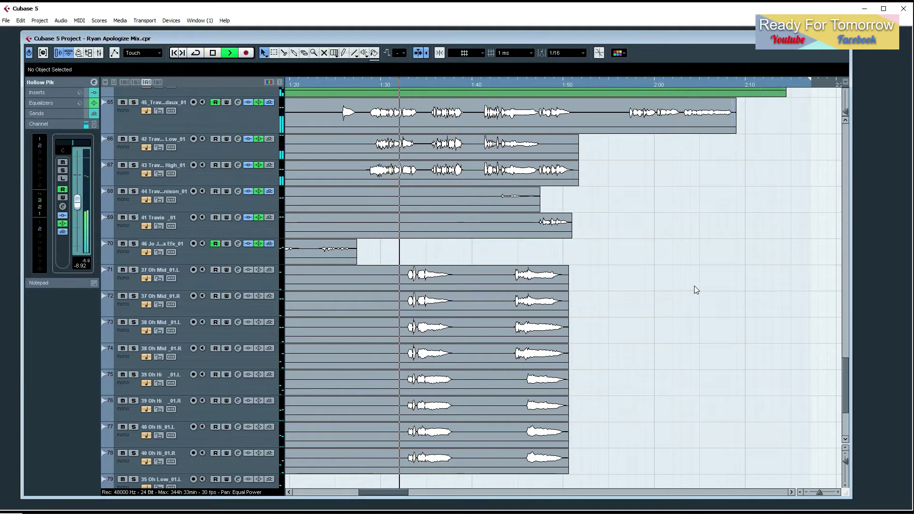
scroll(695, 289, down, 3)
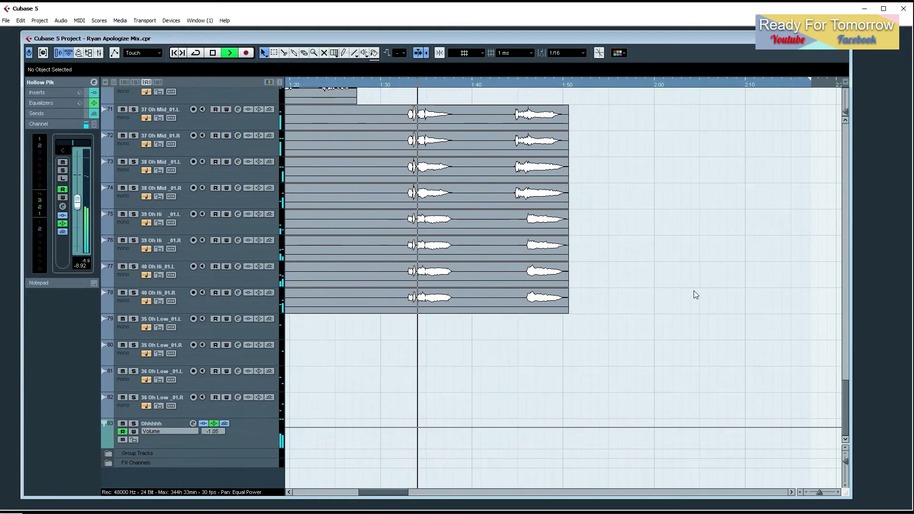
key(g)
key(g)
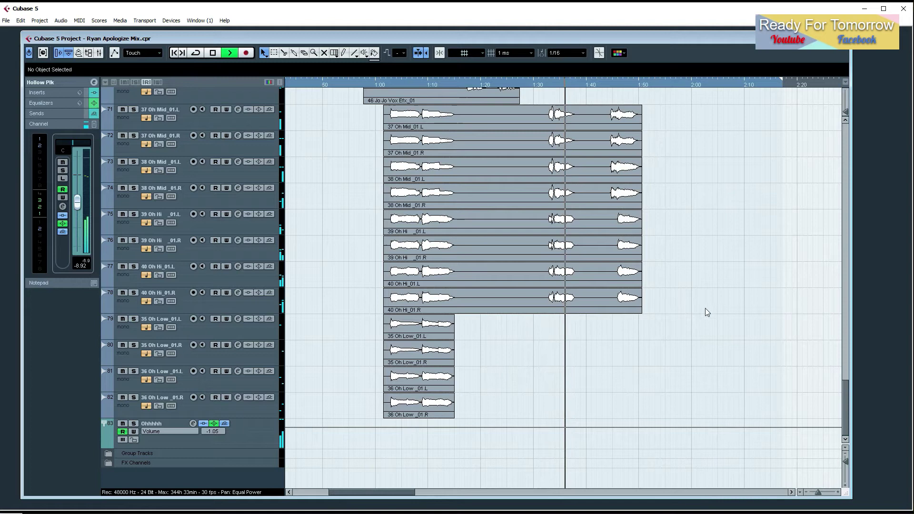
scroll(716, 335, up, 2)
key(space)
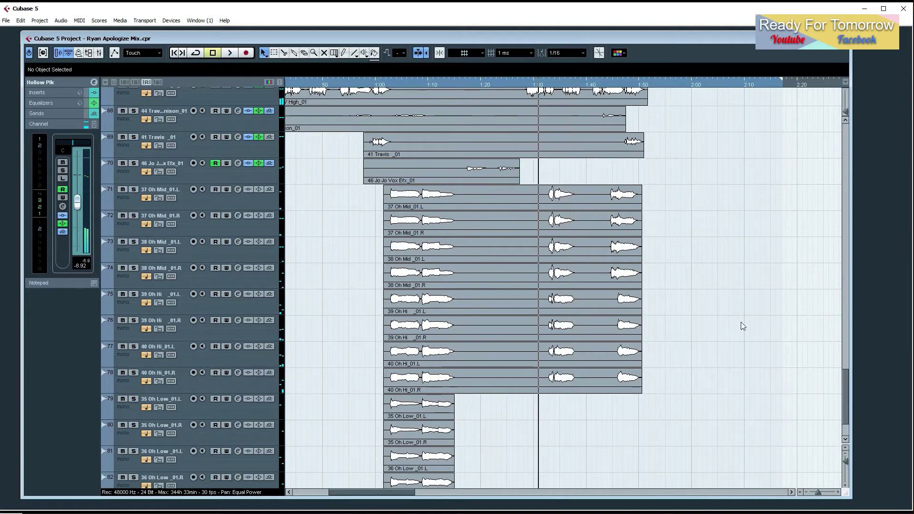
Solo the Ohhhhh group and play its Oh vocals from about 1:31.
scroll(547, 329, down, 2)
scroll(547, 328, up, 4)
scroll(547, 328, down, 2)
scroll(426, 364, down, 2)
click(244, 433)
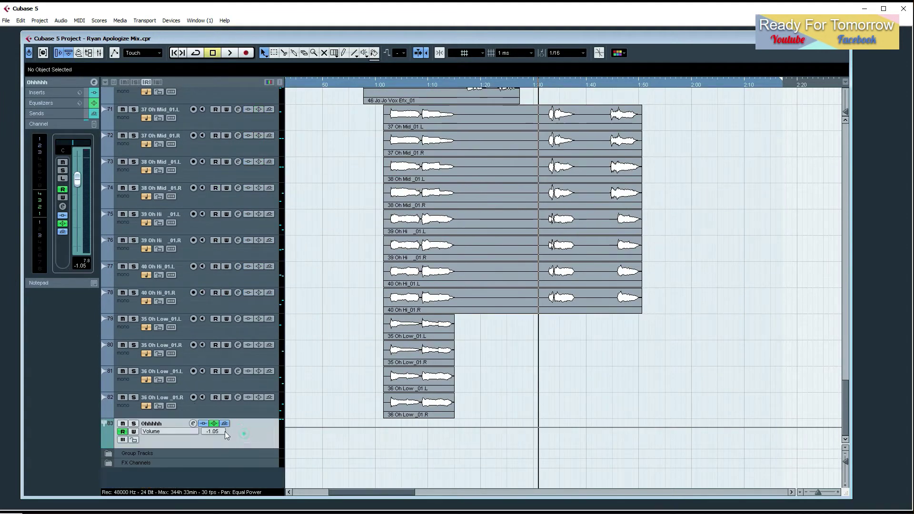
click(135, 423)
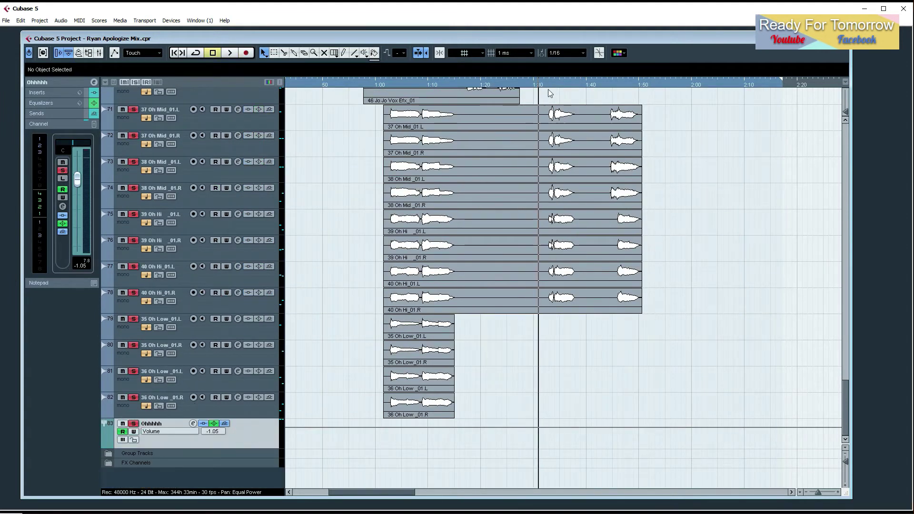
key(space)
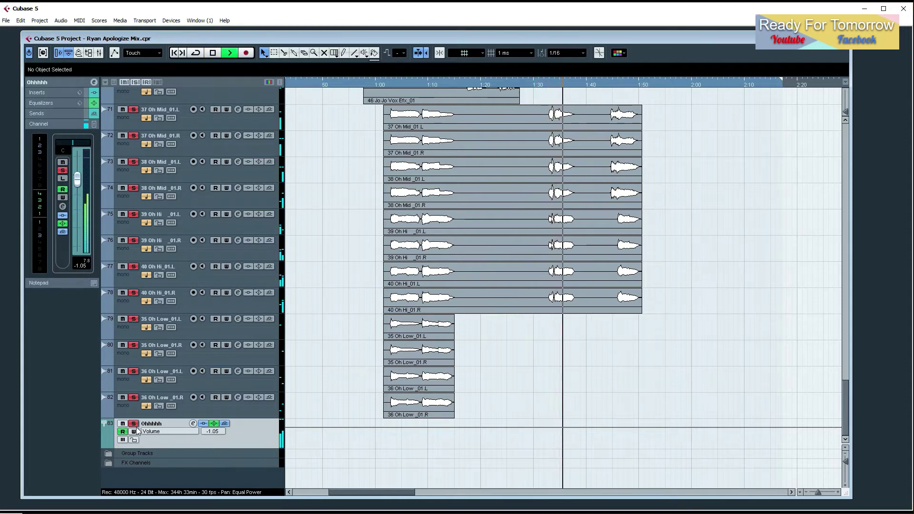
Inspect the Ohhhhh group's channel settings while playing the second Oh section, and unsolo the group.
click(193, 424)
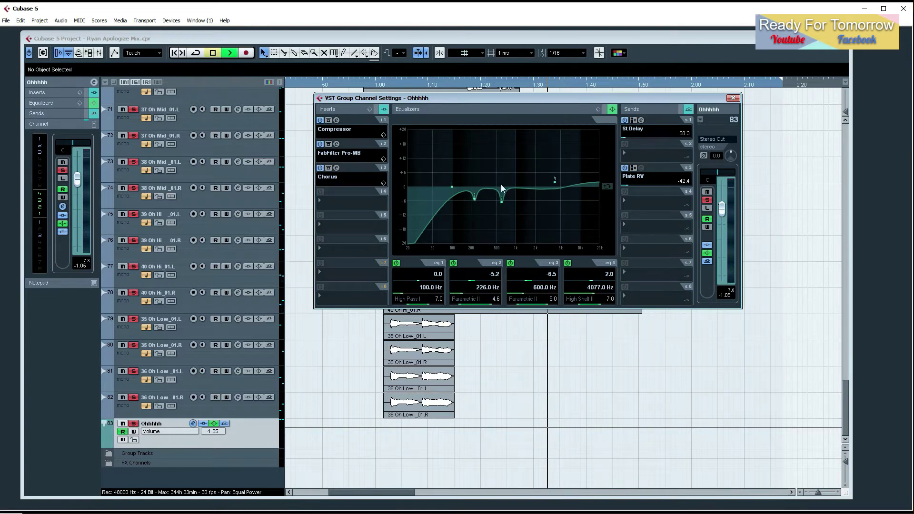
mouse_move(623, 138)
mouse_down()
mouse_move(661, 139)
mouse_move(613, 139)
mouse_up()
key(space)
key(space)
key(space)
click(706, 200)
key(space)
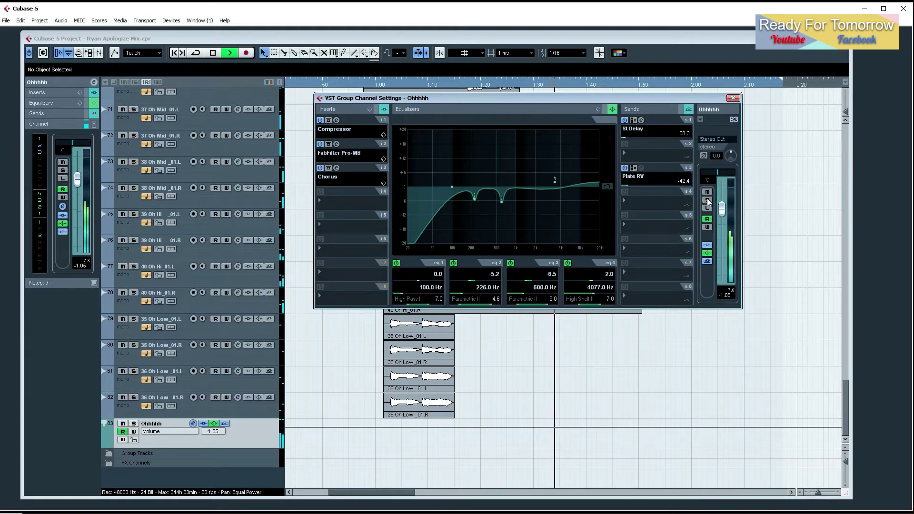
click(732, 98)
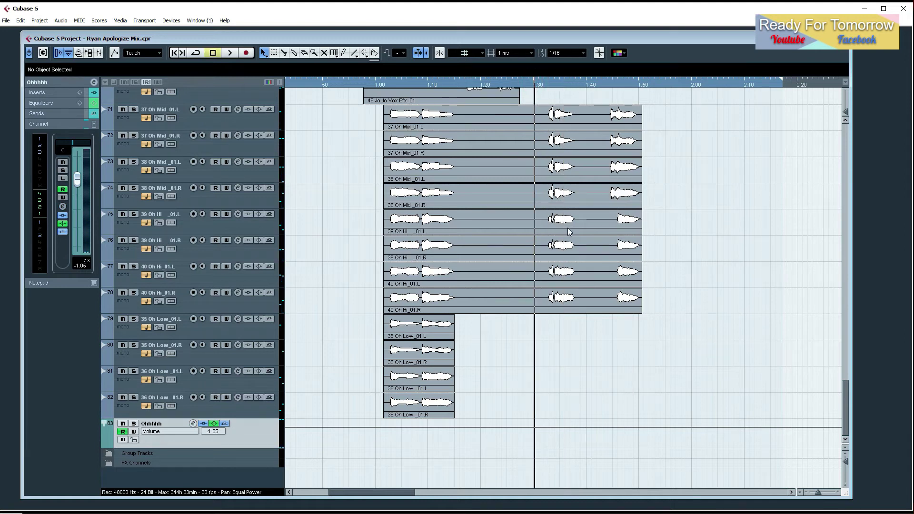
Write volume automation on the Ohhhhh group by lowering its fader to -8.78 dB as the second Oh section plays.
drag(241, 447, 246, 472)
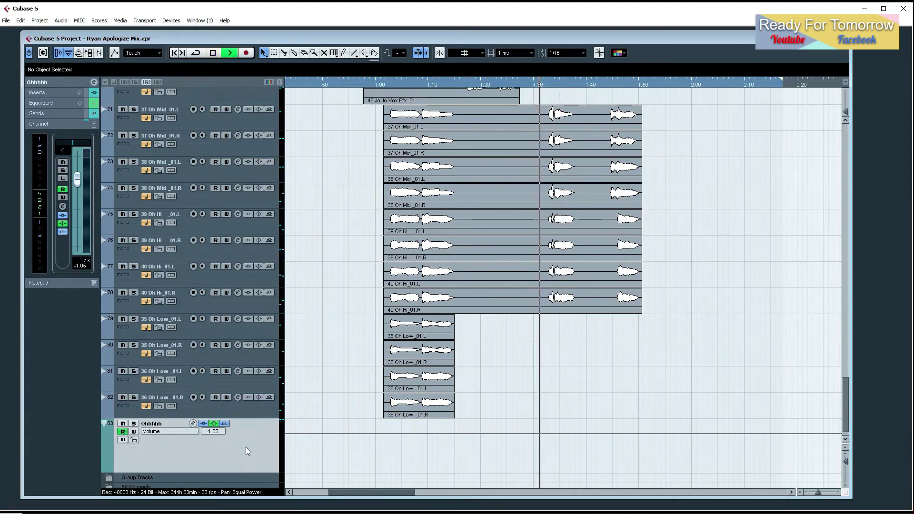
click(133, 431)
drag(77, 180, 82, 196)
key(space)
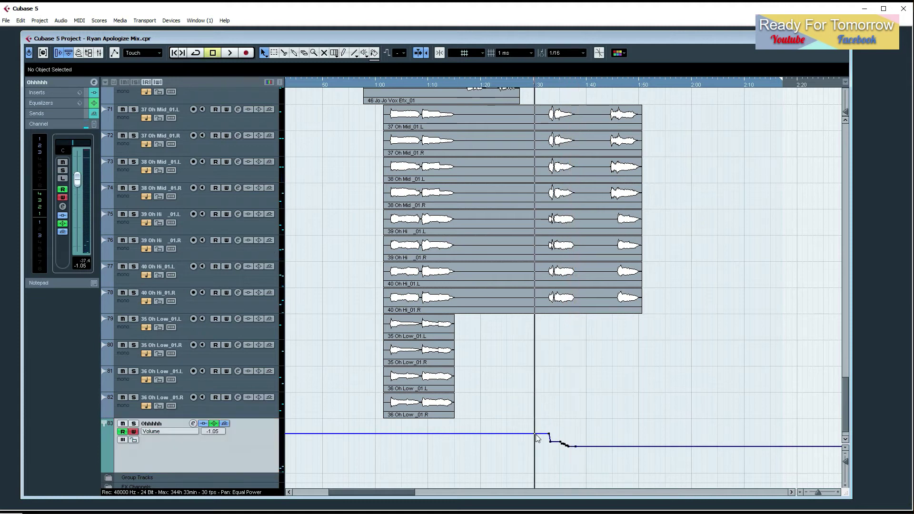
Move the Ohhhhh group's volume drop ahead of the second Oh section, set the level after it to -3.63 dB, and play it.
click(539, 434)
drag(547, 446, 577, 446)
key(space)
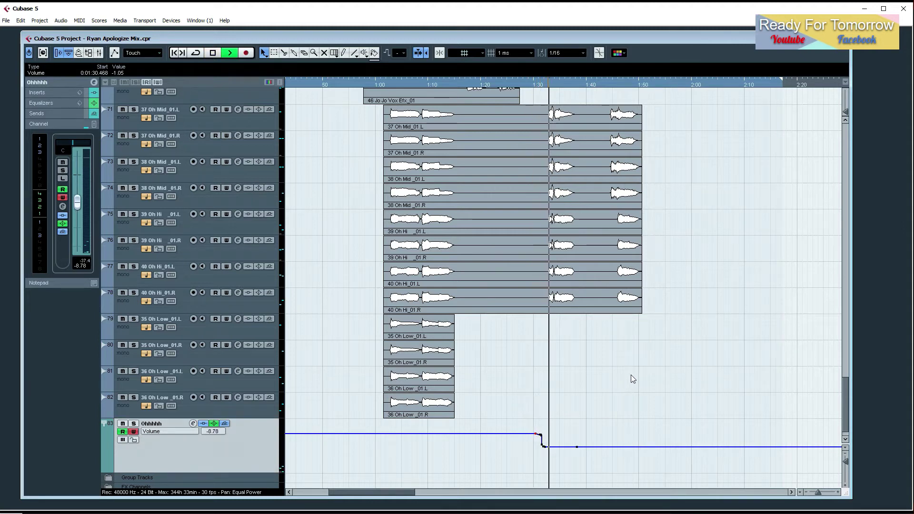
key(space)
drag(544, 447, 543, 445)
key(space)
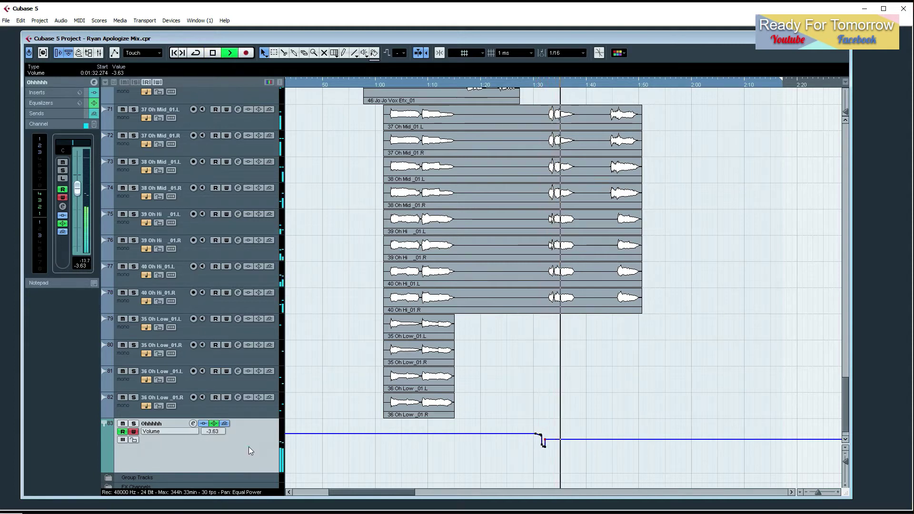
drag(680, 405, 633, 392)
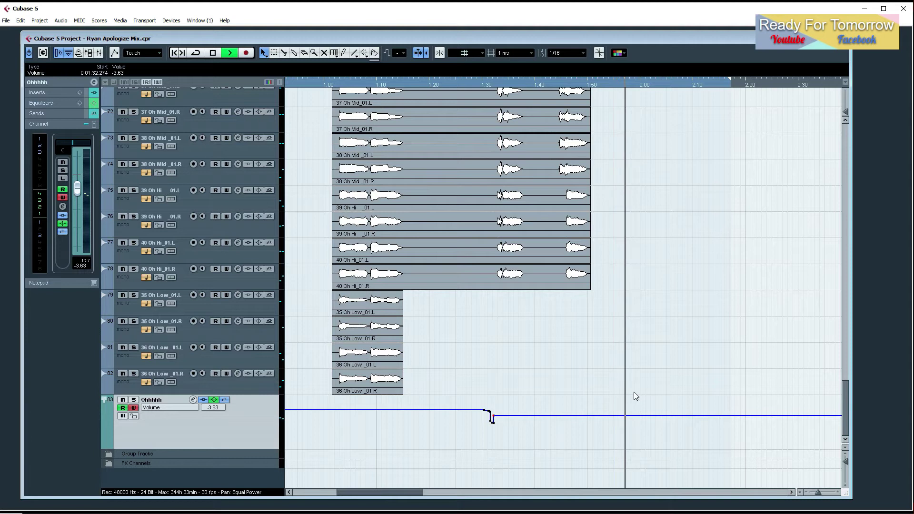
Play the mix from the end of the Oh vocals at about 1:50 and again from about 1:53.
key(space)
click(589, 83)
drag(631, 201, 525, 232)
click(526, 233)
scroll(544, 239, up, 3)
key(space)
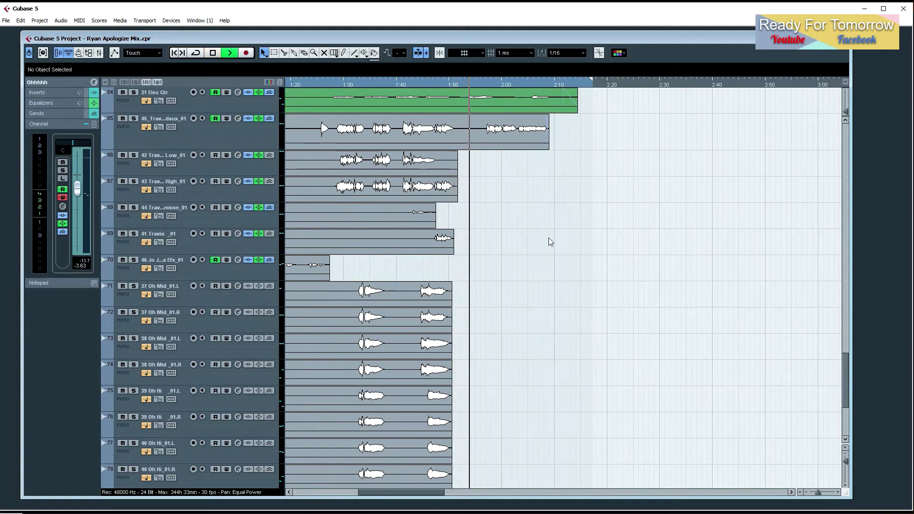
key(space)
click(470, 82)
scroll(566, 252, up, 20)
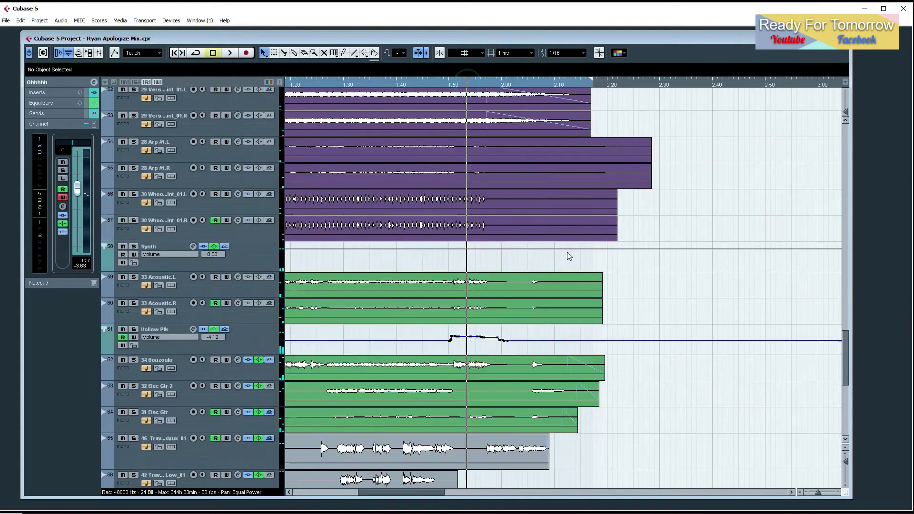
key(space)
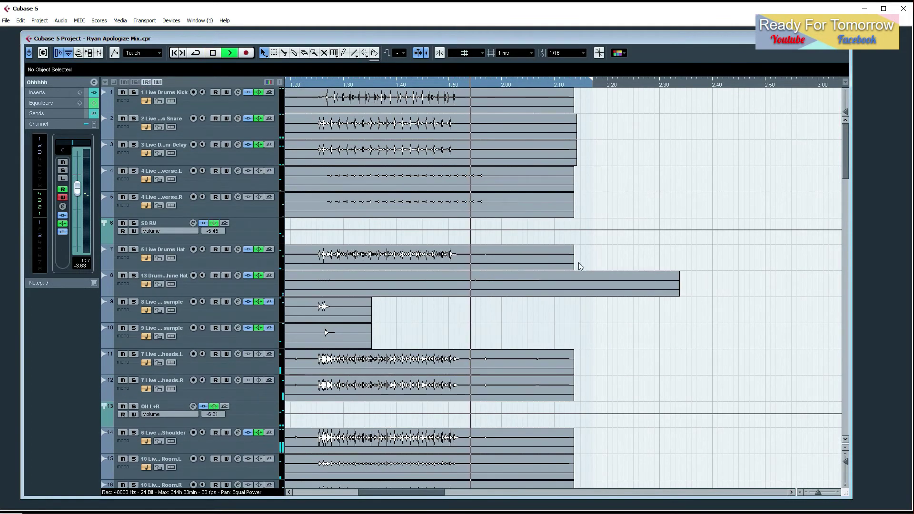
Examine the drum and effect tracks closely from about 1:45 to 2:00 for stray hits while the mix plays.
key(h)
key(h)
key(h)
key(h)
key(h)
key(h)
key(h)
key(h)
key(h)
scroll(631, 301, down, 8)
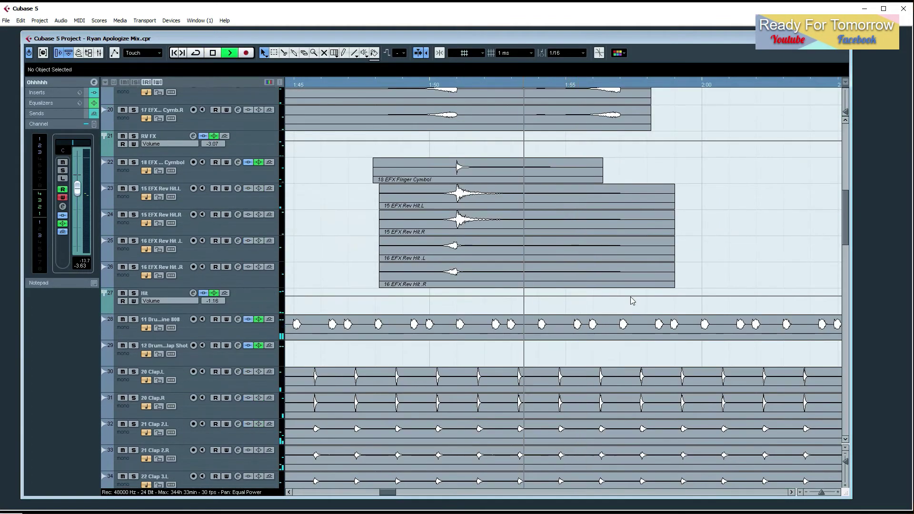
scroll(631, 301, up, 8)
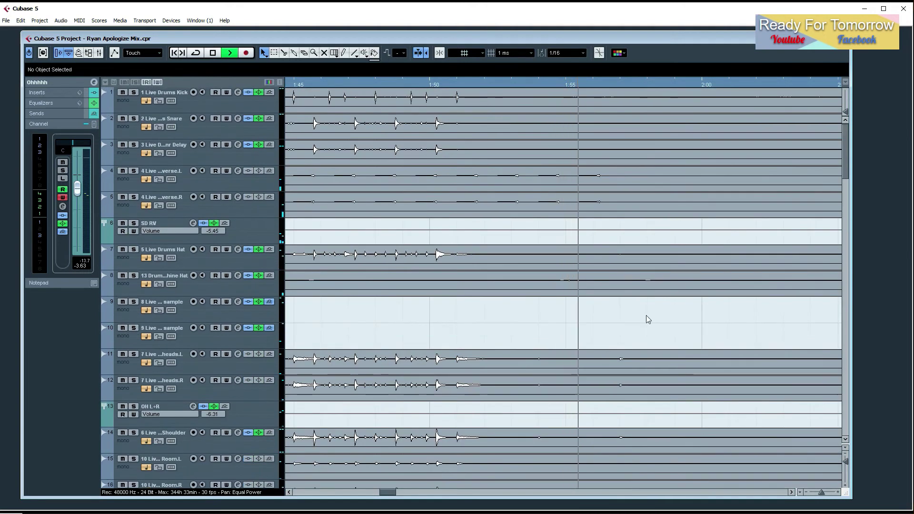
drag(845, 460, 845, 462)
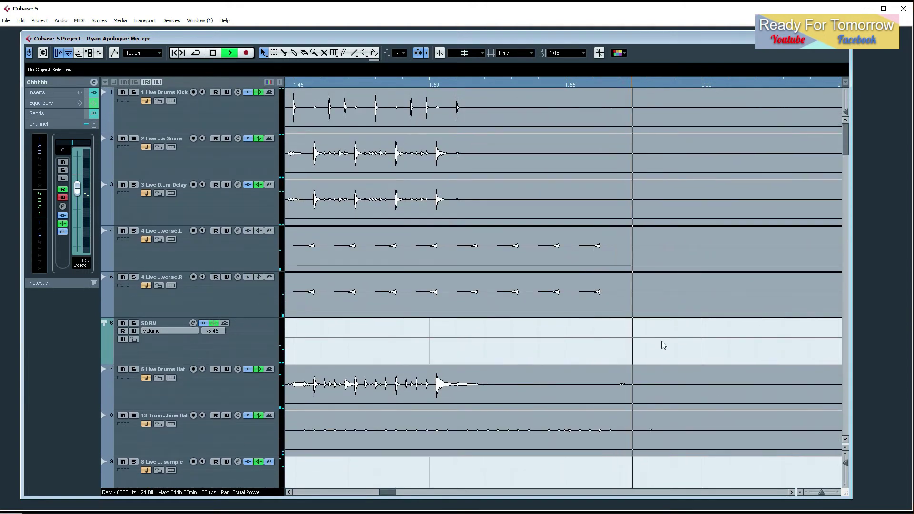
scroll(666, 328, down, 4)
mouse_move(847, 113)
mouse_down()
mouse_move(847, 97)
mouse_move(848, 106)
mouse_up()
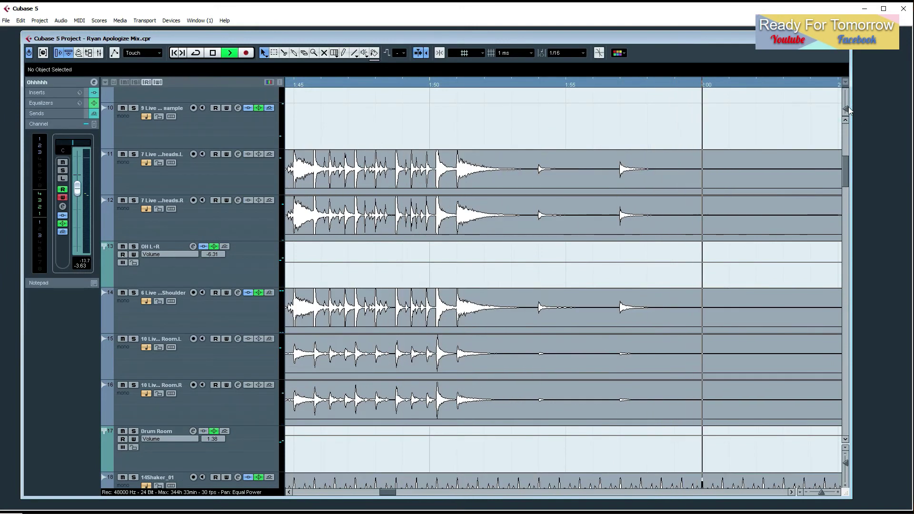
Listen to the OH L+R and Drum Room groups in solo, one after the other, from about 1:53.
key(space)
click(136, 247)
key(space)
key(space)
click(136, 247)
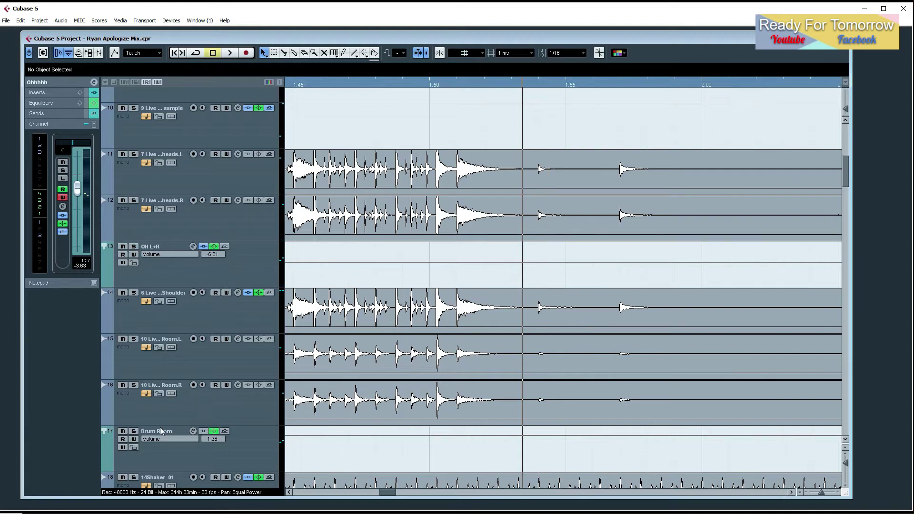
key(space)
click(135, 432)
key(space)
key(space)
key(space)
Solo the Live Drums Shoulder track and separate its passage from 1:53.826 to 1:59.723 into its own clip.
click(135, 293)
key(space)
drag(533, 314, 689, 317)
click(616, 291)
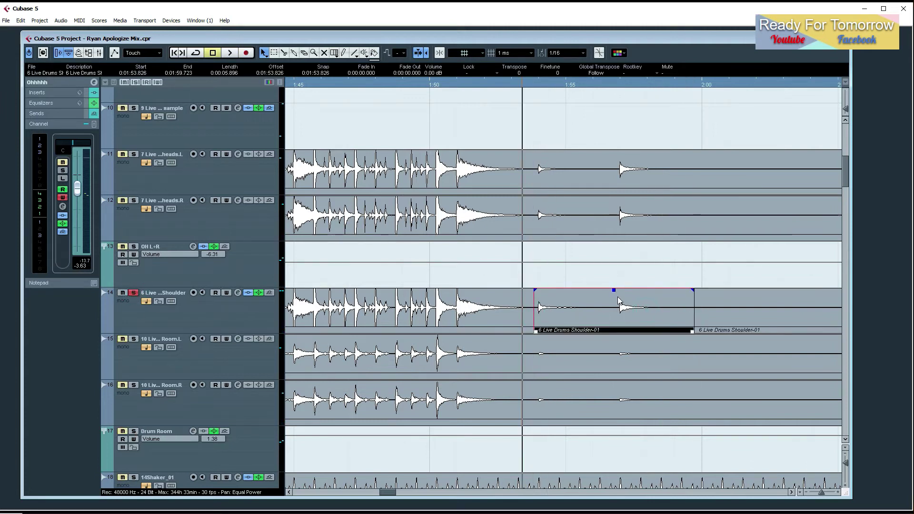
Lower the separated Live Drums Shoulder clip's volume to -18.06 dB and play it in solo.
drag(613, 289, 614, 308)
key(space)
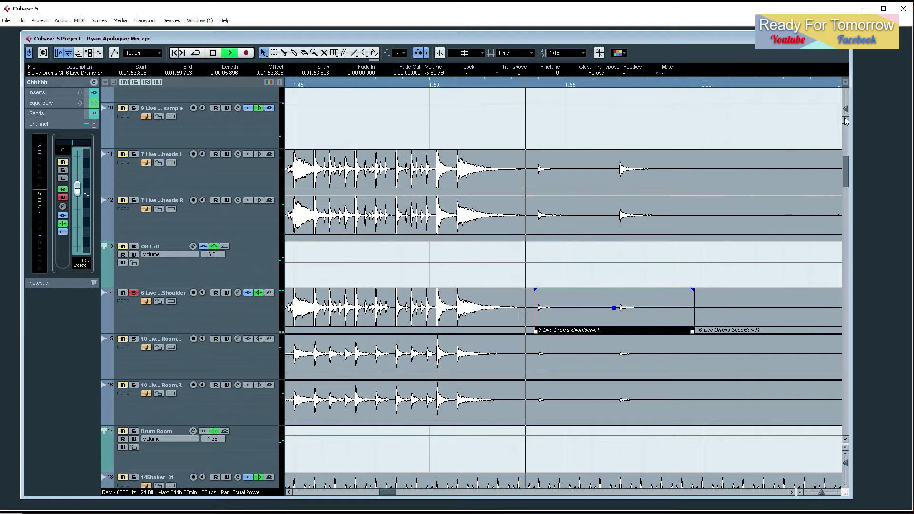
drag(614, 308, 620, 324)
key(space)
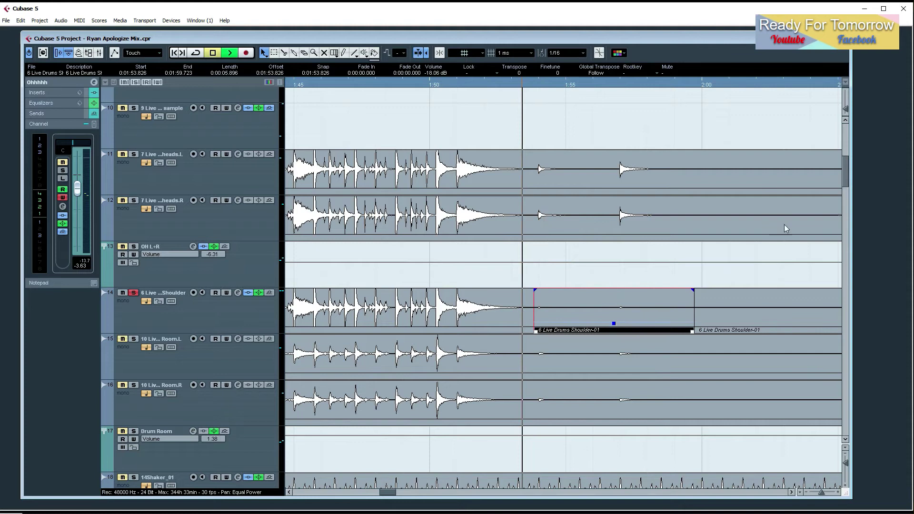
key(space)
key(space)
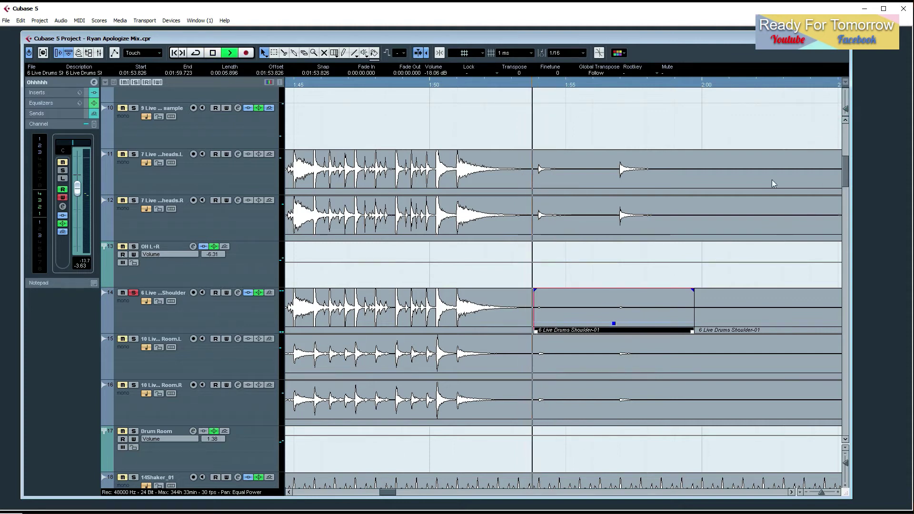
Play the full mix from about 1:49 with the Live Drums Shoulder track out of solo.
key(space)
click(406, 84)
key(space)
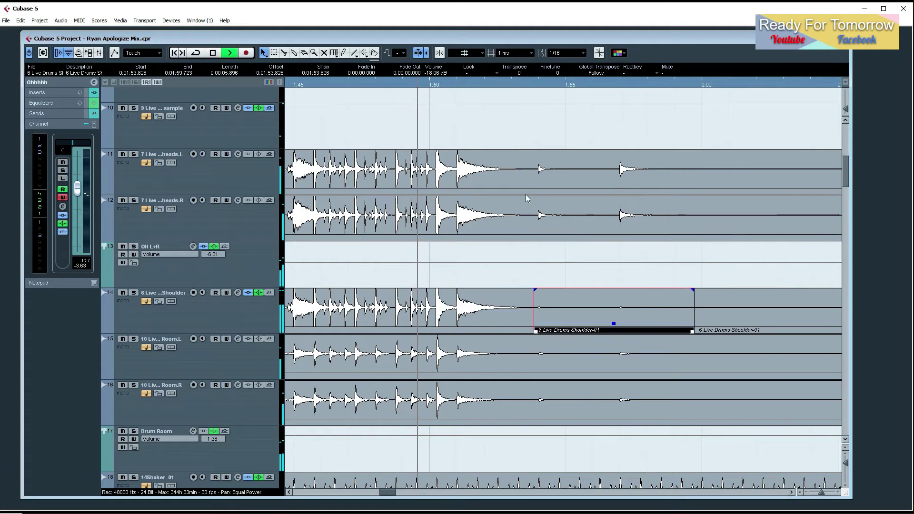
click(720, 276)
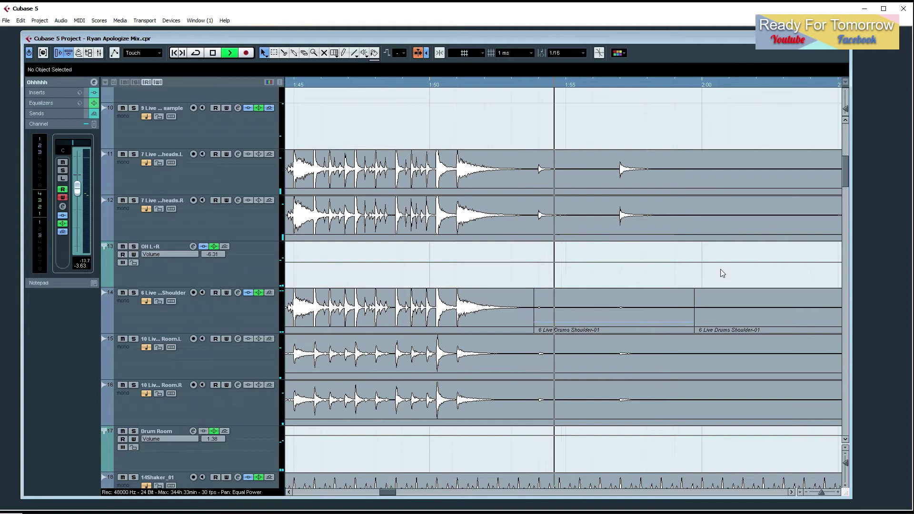
Look over the whole arrangement, from the drum tracks to the Ohhhhh group, while the mix plays on.
key(g)
key(g)
key(g)
key(g)
key(g)
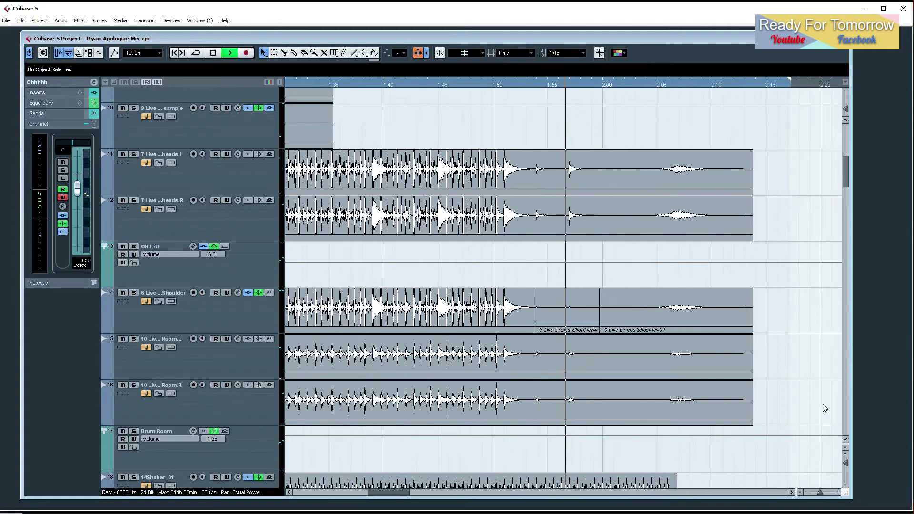
key(g)
key(g)
key(g)
key(g)
drag(844, 465, 844, 463)
key(g)
key(g)
key(g)
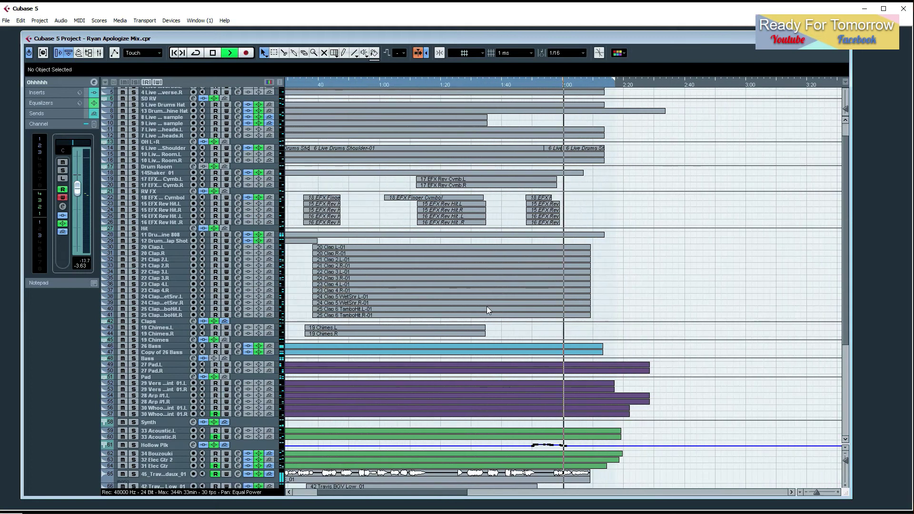
key(g)
key(g)
key(g)
key(g)
key(g)
scroll(523, 308, down, 5)
Turn off automation writing on the Ohhhhh group, leaving automation reading enabled.
key(h)
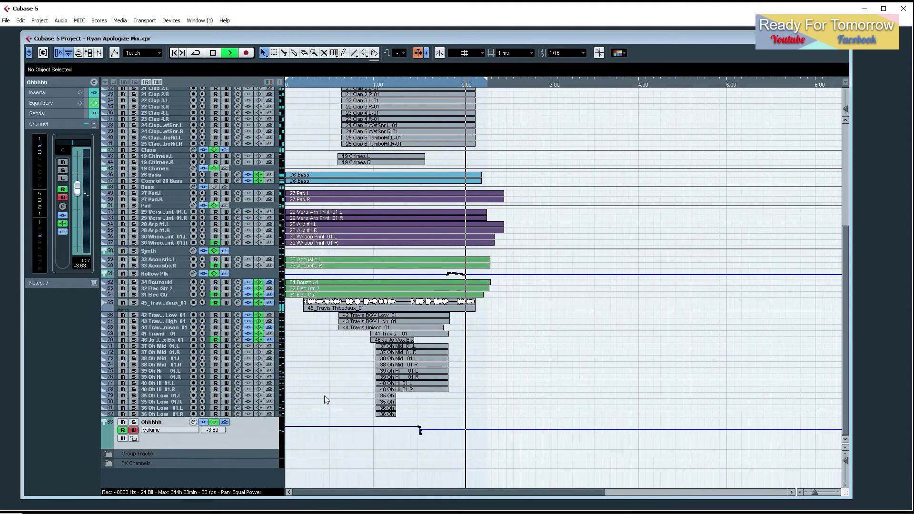
key(h)
key(h)
click(134, 430)
click(122, 431)
drag(844, 462, 845, 462)
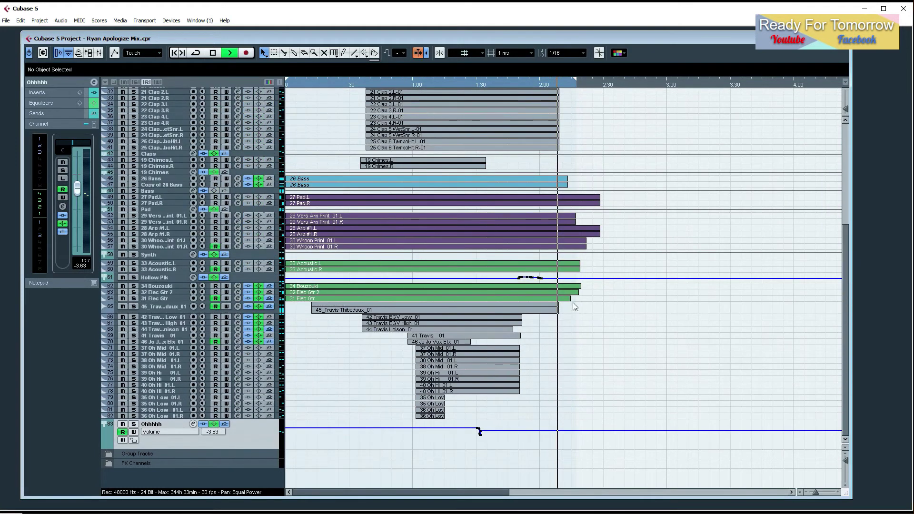
Play the ending from about 2:00 and examine how the pad, arp, guitar and vocal clips fade out.
scroll(595, 344, up, 8)
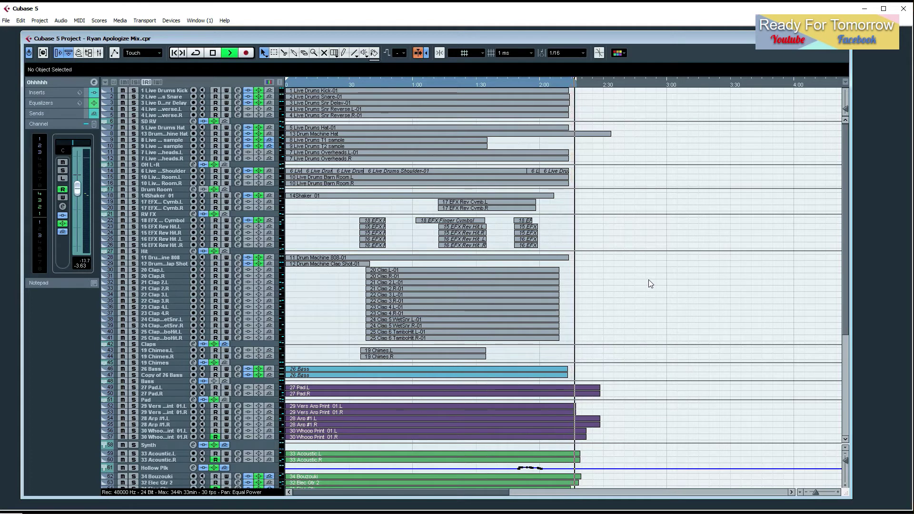
scroll(648, 266, down, 4)
click(543, 82)
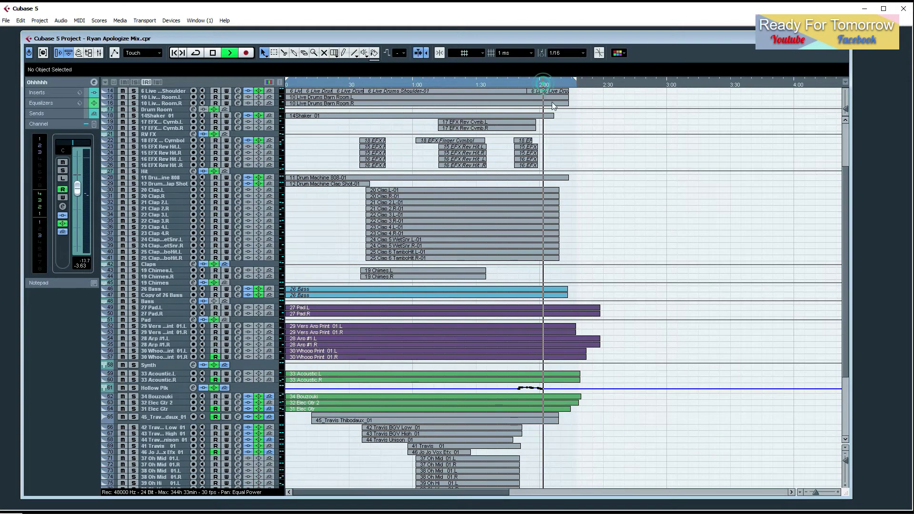
drag(845, 461, 845, 464)
scroll(674, 359, down, 3)
scroll(673, 359, down, 6)
key(h)
key(h)
key(h)
key(h)
key(h)
key(h)
key(h)
key(h)
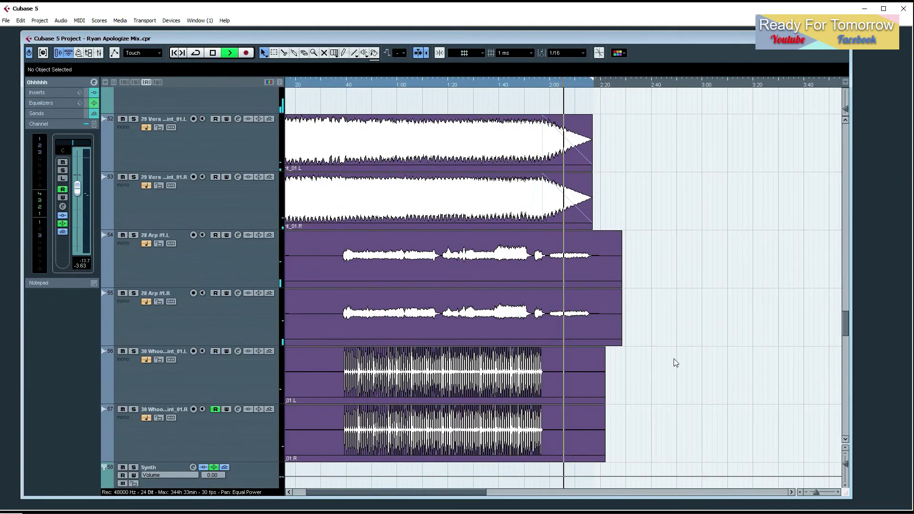
scroll(673, 359, down, 3)
scroll(673, 359, down, 5)
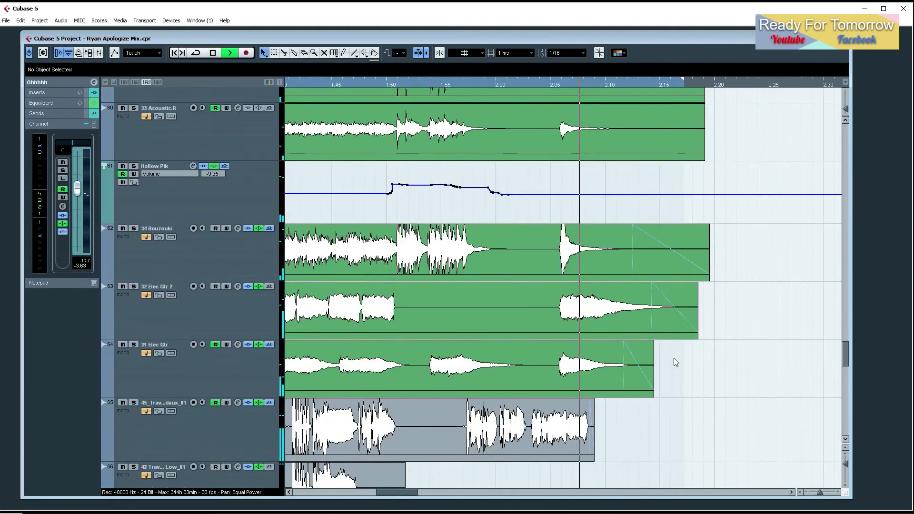
scroll(673, 359, up, 8)
scroll(674, 362, up, 3)
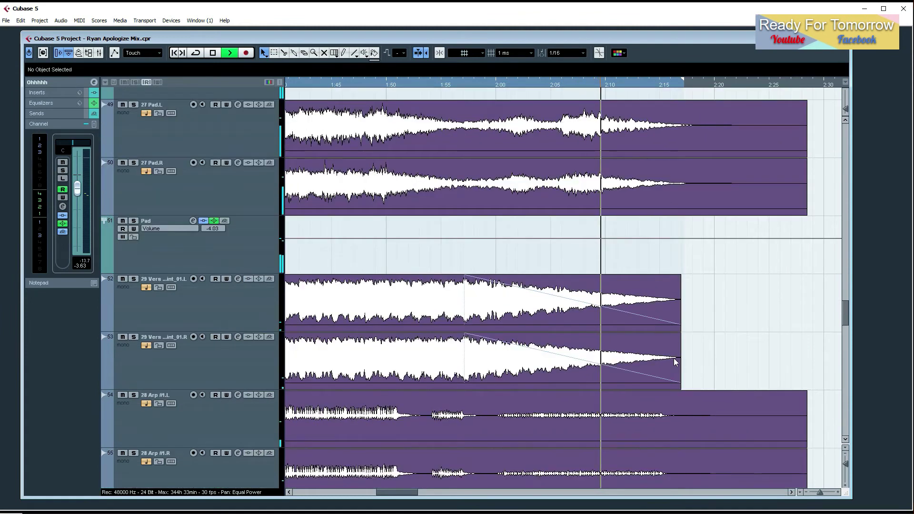
scroll(674, 362, down, 1)
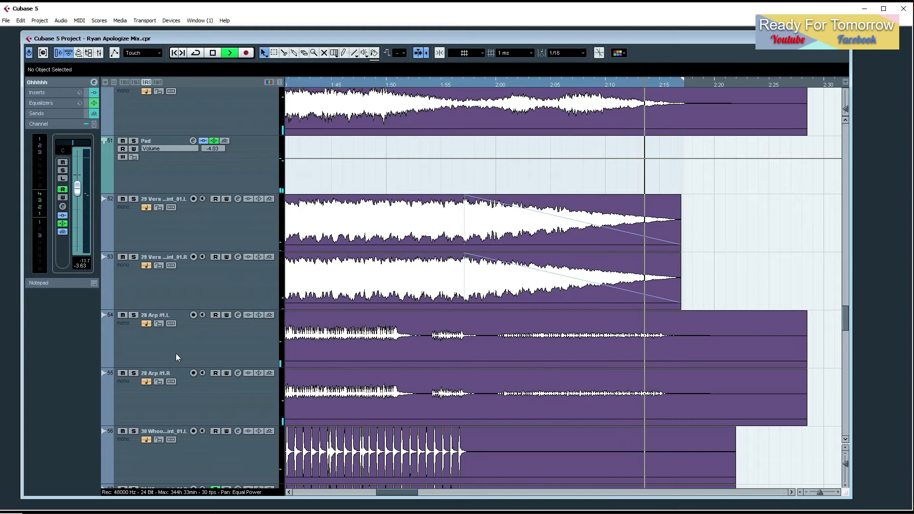
Trim both Arp #1 clips to end at about 2:15 and fade them out from about 2:01.
click(134, 315)
click(134, 317)
key(space)
drag(822, 346, 767, 395)
drag(804, 366, 681, 366)
key(space)
drag(681, 313, 532, 318)
drag(681, 365, 663, 367)
click(701, 363)
Review the ends of the synth, bass and guitar clips across the full song length during playback.
key(g)
key(g)
key(g)
key(g)
key(g)
key(g)
key(g)
key(g)
key(g)
key(g)
key(g)
key(g)
key(g)
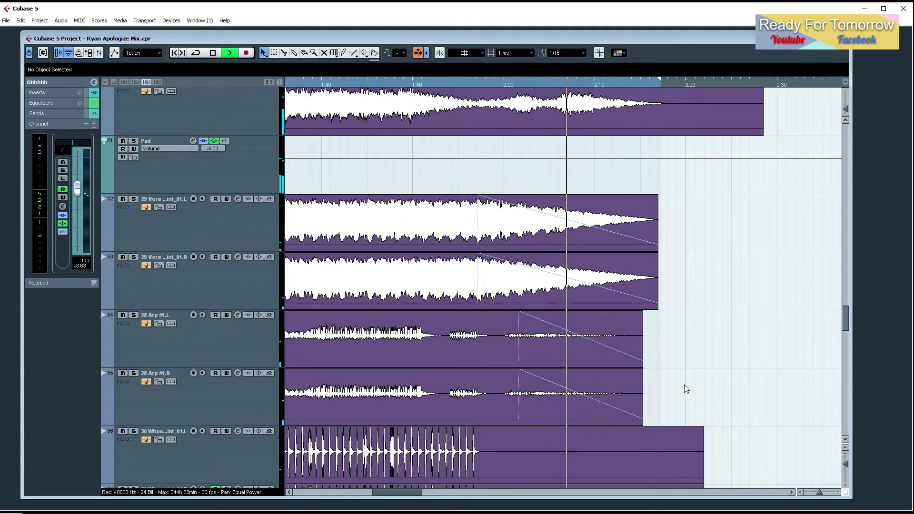
click(843, 461)
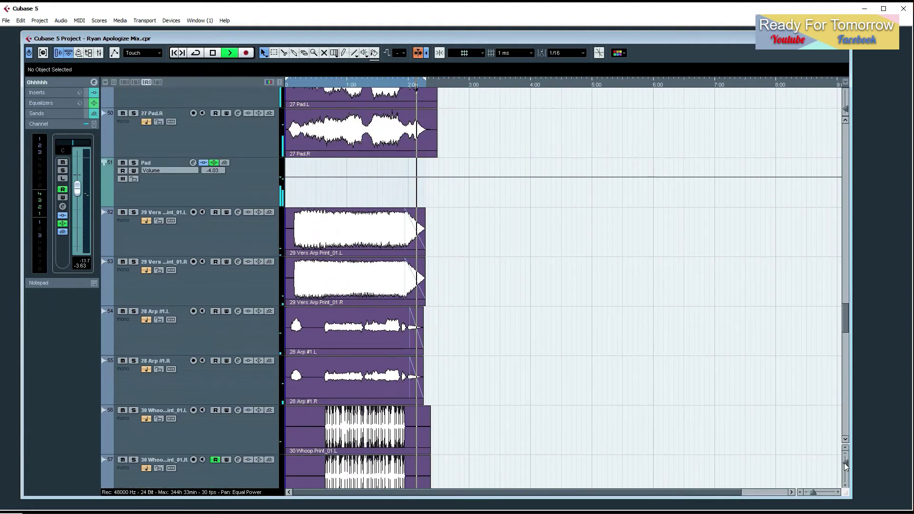
click(844, 462)
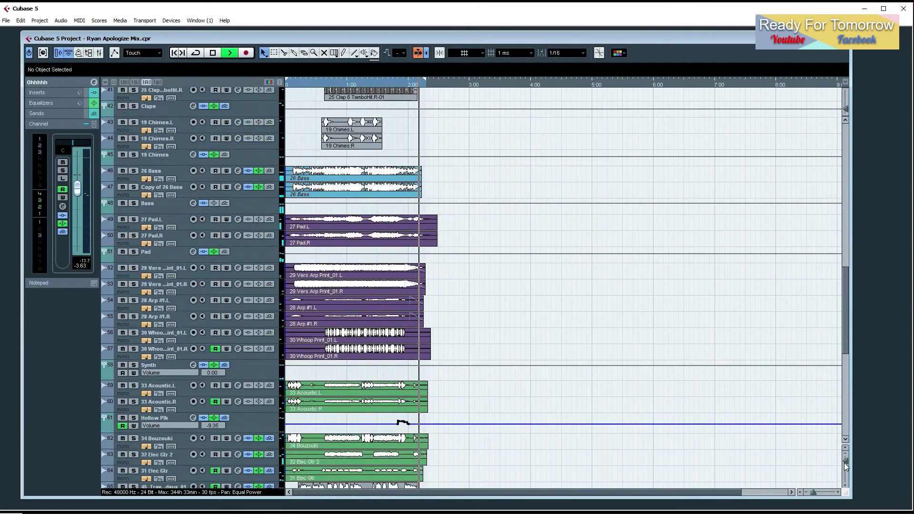
Save the project and play the mix back from near the beginning of the song.
click(844, 461)
click(844, 462)
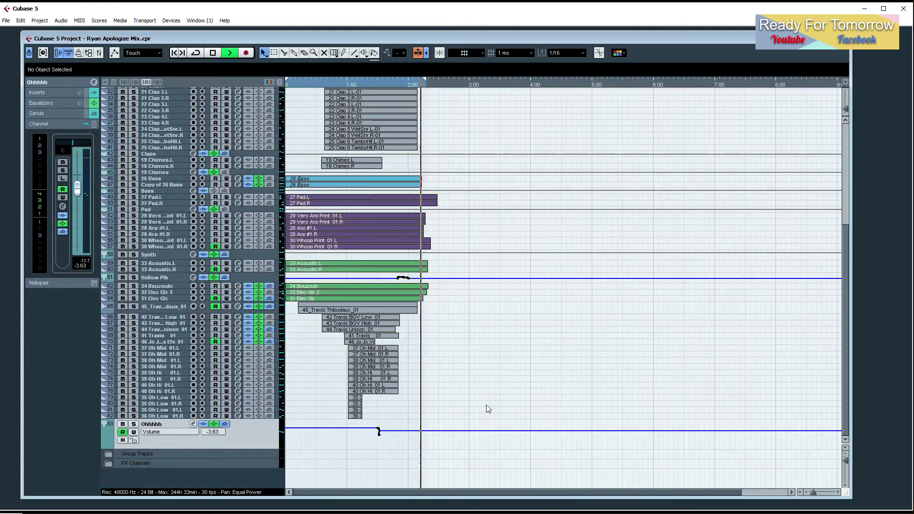
scroll(486, 408, down, 3)
click(296, 86)
click(307, 83)
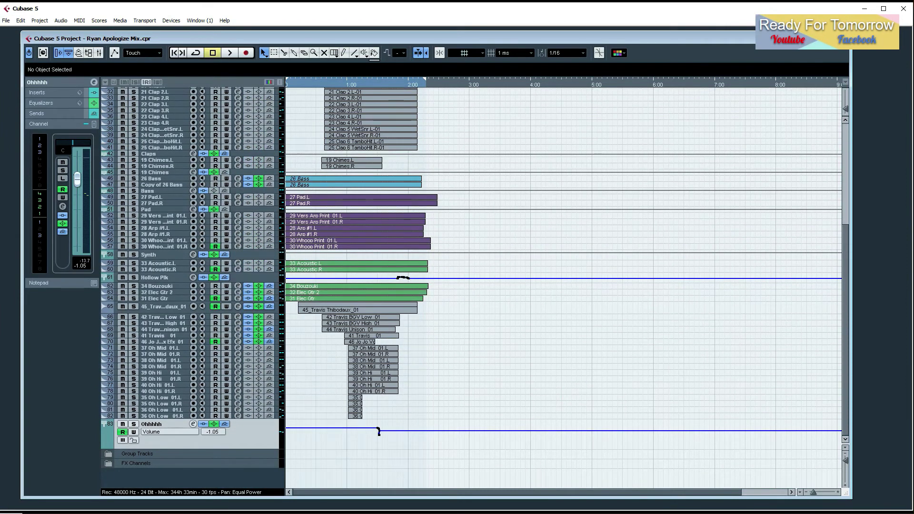
click(9, 21)
click(24, 87)
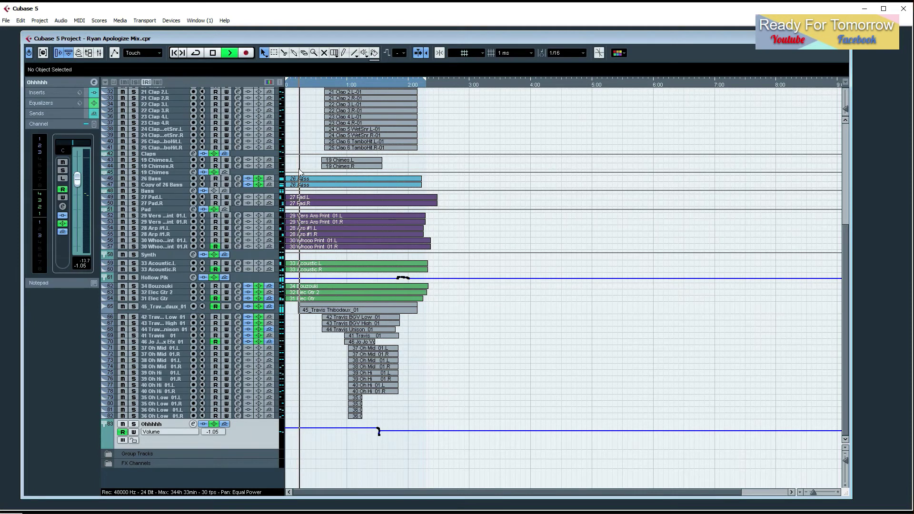
Lower the 14Shaker_01 track's level to -3.35 dB during playback.
drag(846, 459, 846, 459)
scroll(586, 344, up, 5)
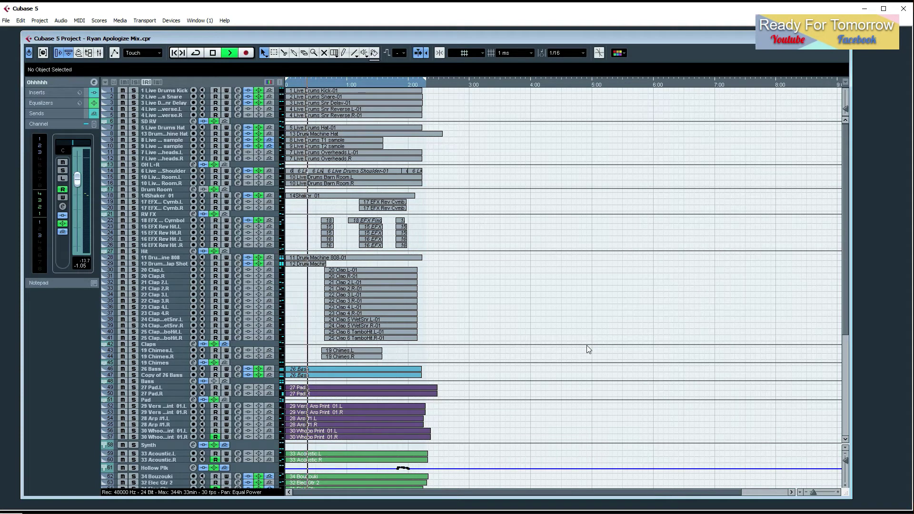
click(845, 463)
scroll(489, 344, down, 2)
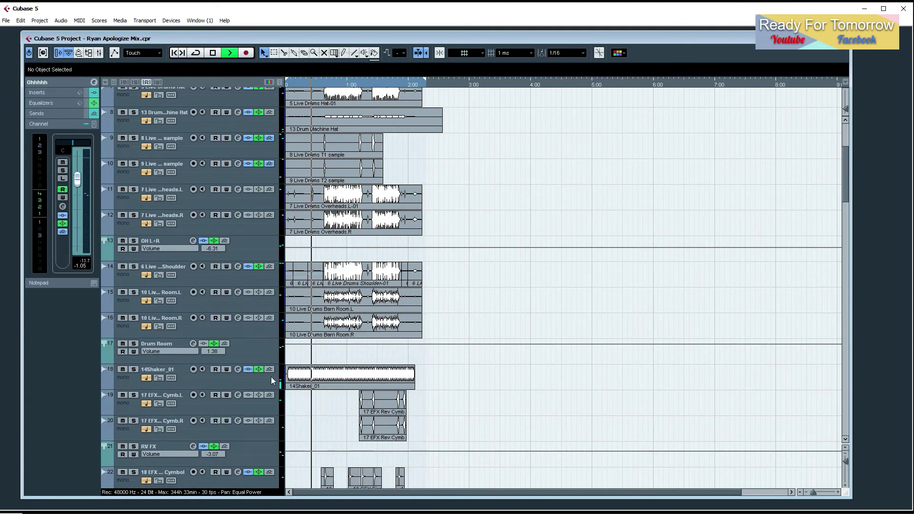
click(209, 381)
drag(77, 183, 78, 185)
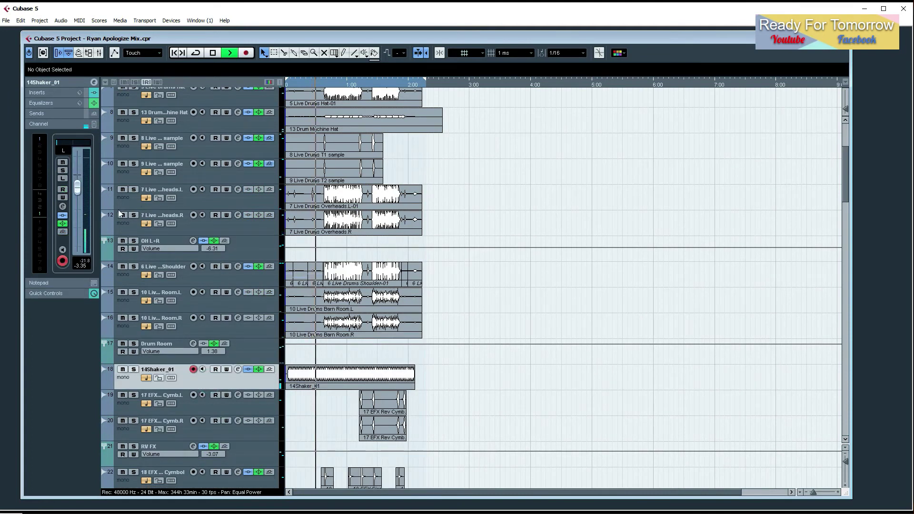
Solo the 3 Live Drums Snr Delay track briefly, then set its level to -0.78 dB in the full mix.
click(845, 460)
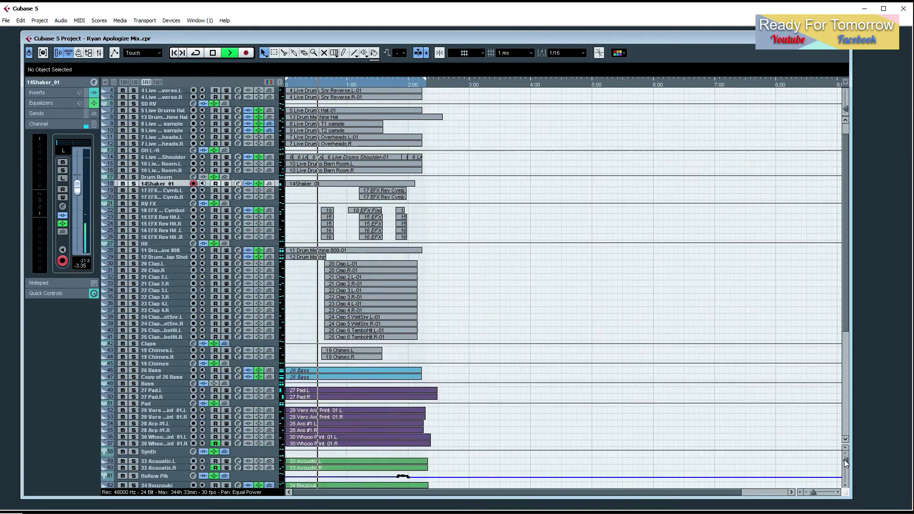
scroll(521, 364, down, 5)
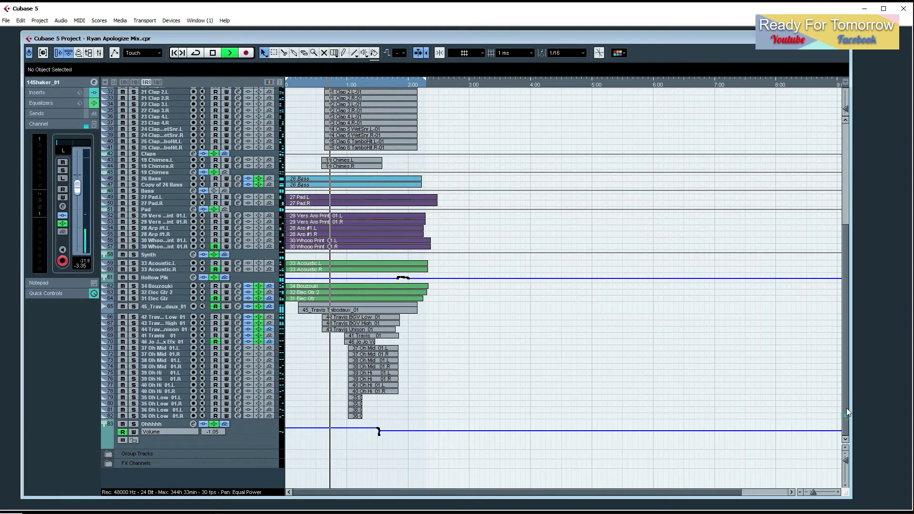
drag(846, 408, 845, 217)
drag(845, 461, 844, 463)
click(203, 157)
click(190, 203)
click(133, 181)
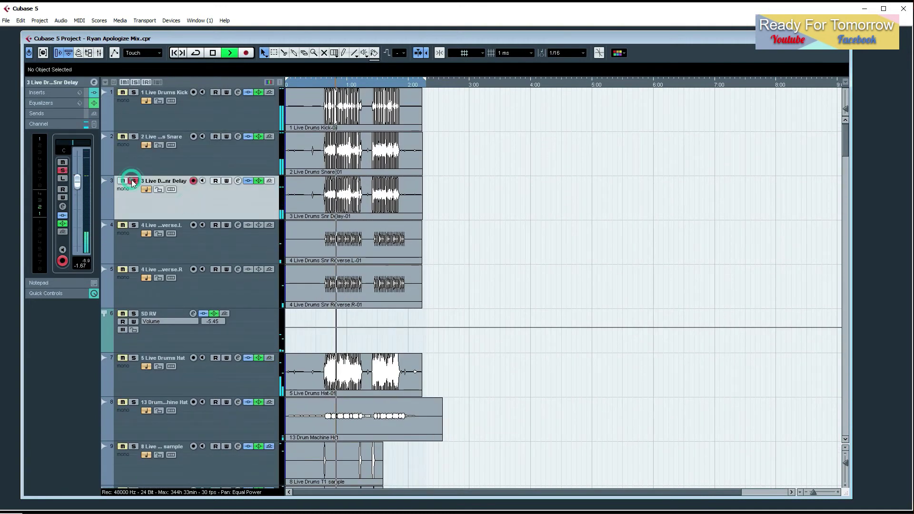
click(133, 182)
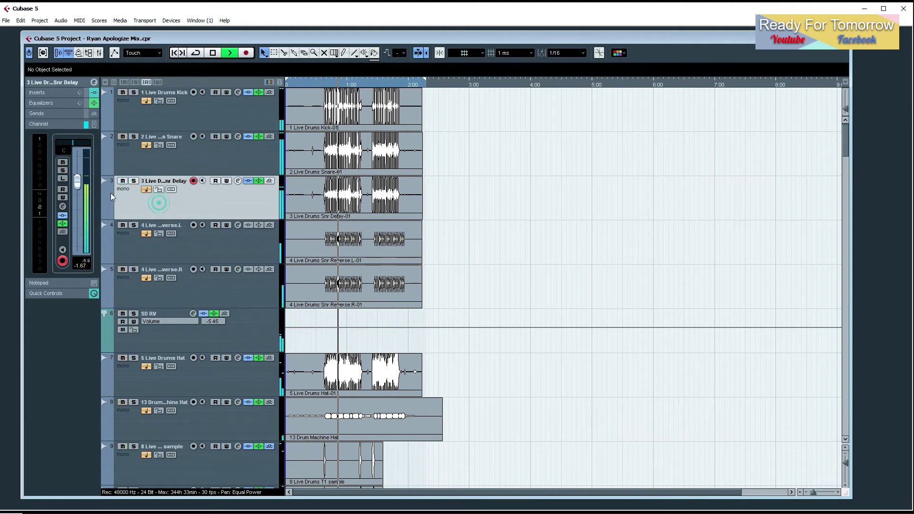
mouse_move(77, 182)
mouse_down()
mouse_move(78, 165)
mouse_move(77, 185)
mouse_up()
Adjust the Mix amount of the MonoDelay insert on the 3 Live Drums Snr Delay channel.
click(238, 181)
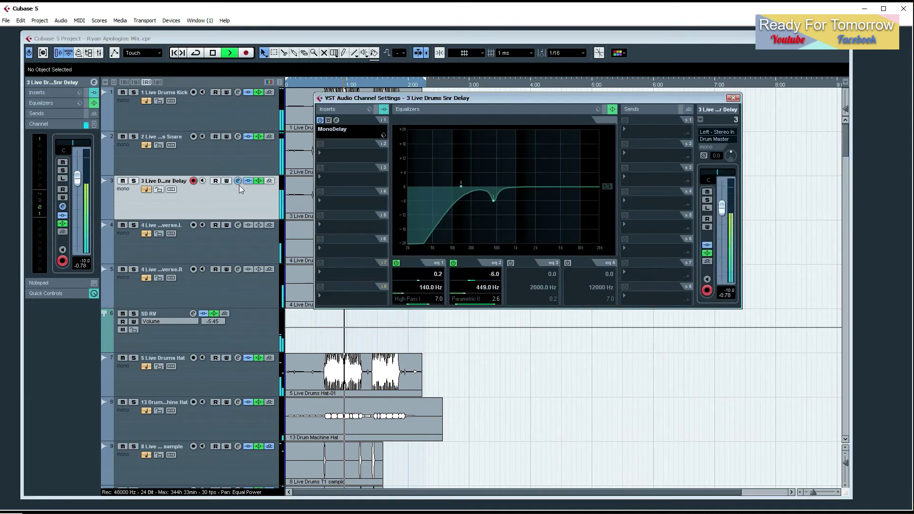
click(336, 120)
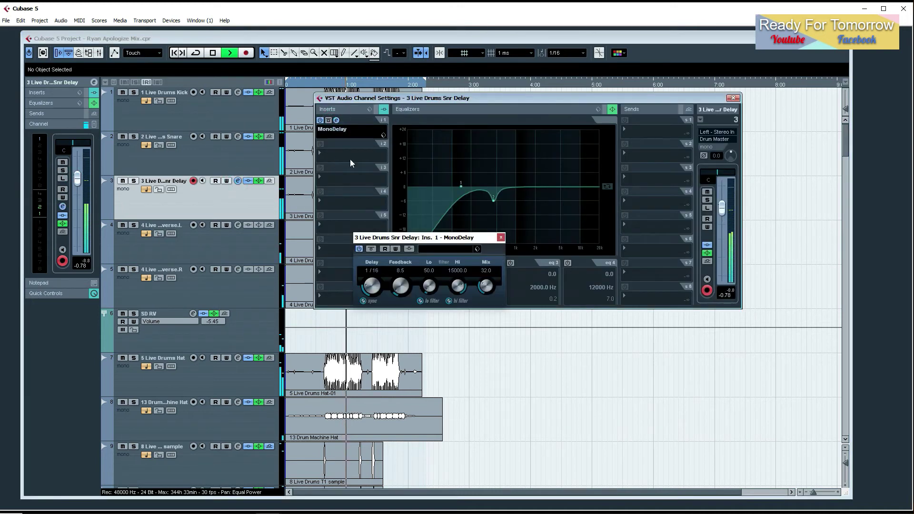
drag(485, 282, 485, 275)
click(501, 237)
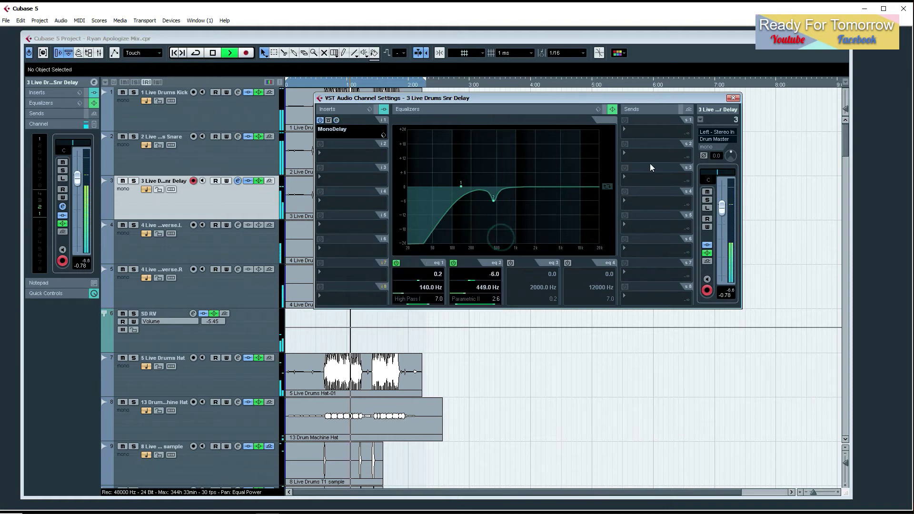
click(733, 98)
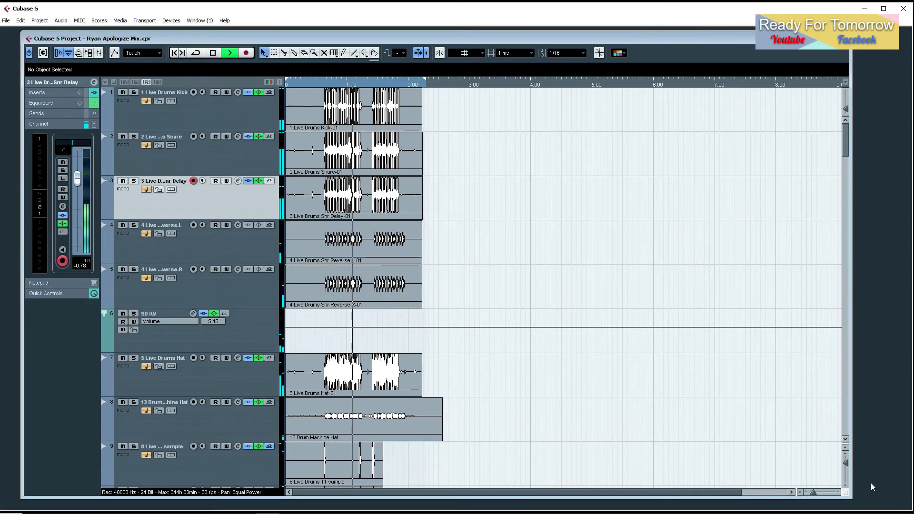
Add a volume automation point at about 1:00 on the Ohhhhh group, lower it to about -3.5 dB and enlarge the lane.
drag(845, 463, 846, 463)
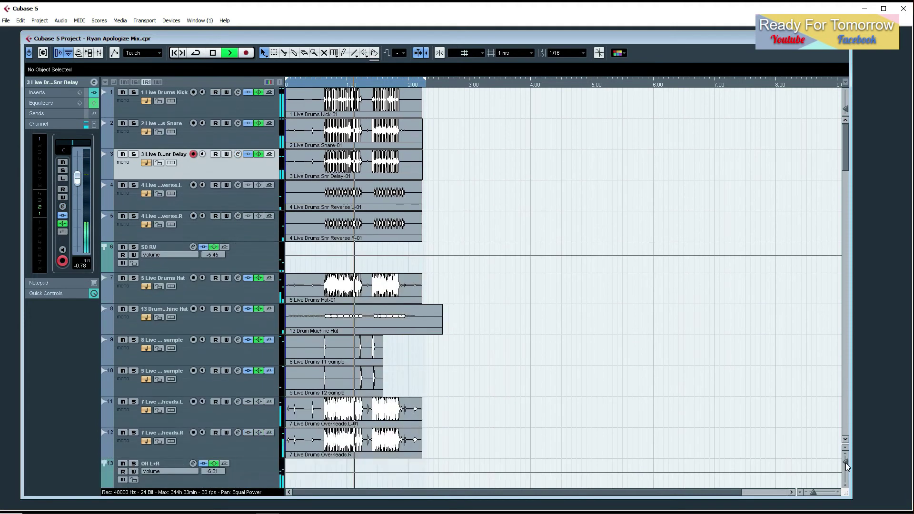
scroll(846, 463, down, 3)
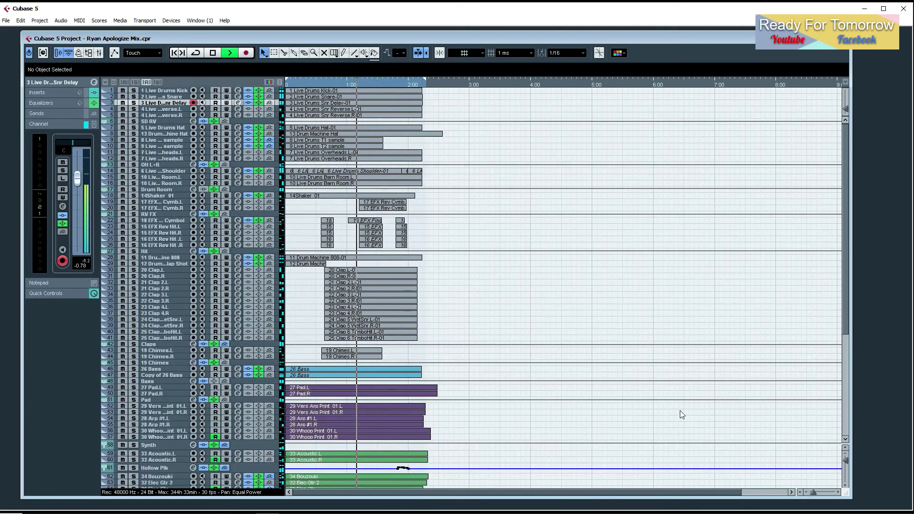
scroll(680, 410, down, 6)
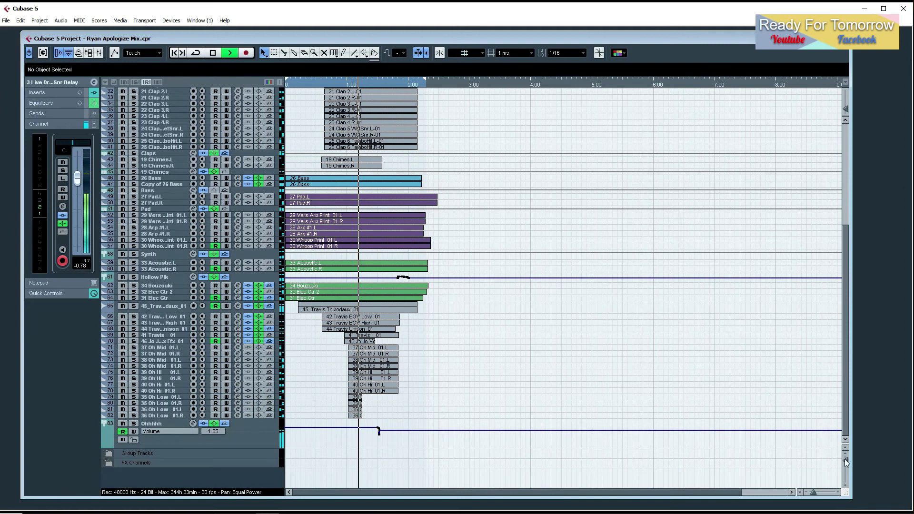
scroll(844, 459, up, 5)
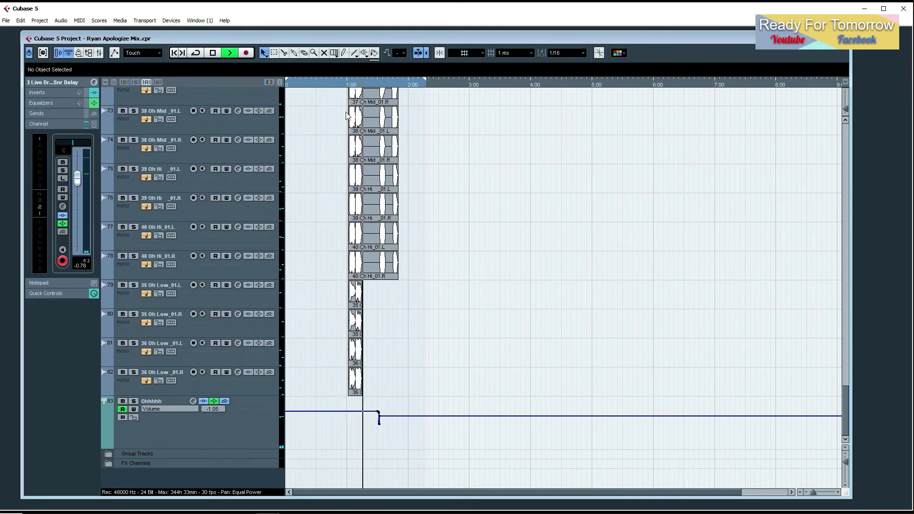
drag(340, 84, 341, 119)
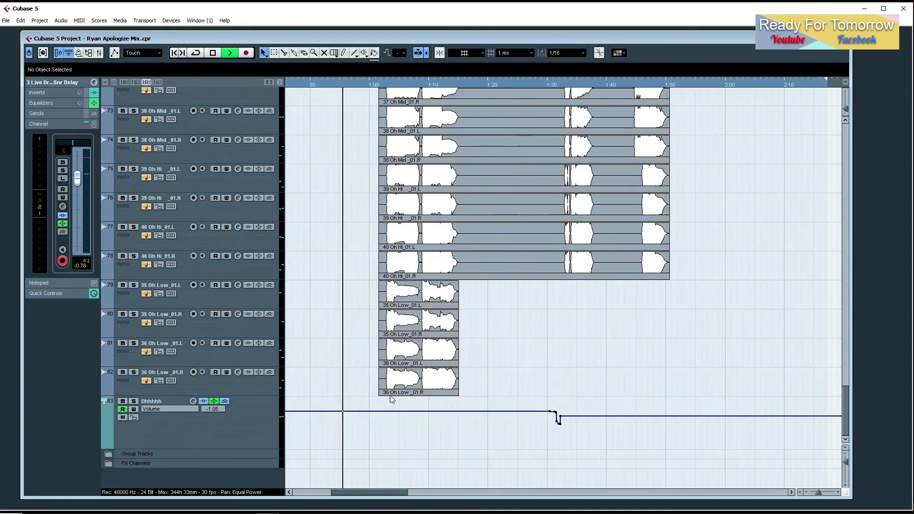
drag(370, 413, 371, 417)
drag(268, 448, 267, 485)
scroll(566, 373, down, 2)
Add a volume automation point at about 1:25 on the Ohhhhh group and level it with the 1:00 point at about -2.5 dB.
click(517, 390)
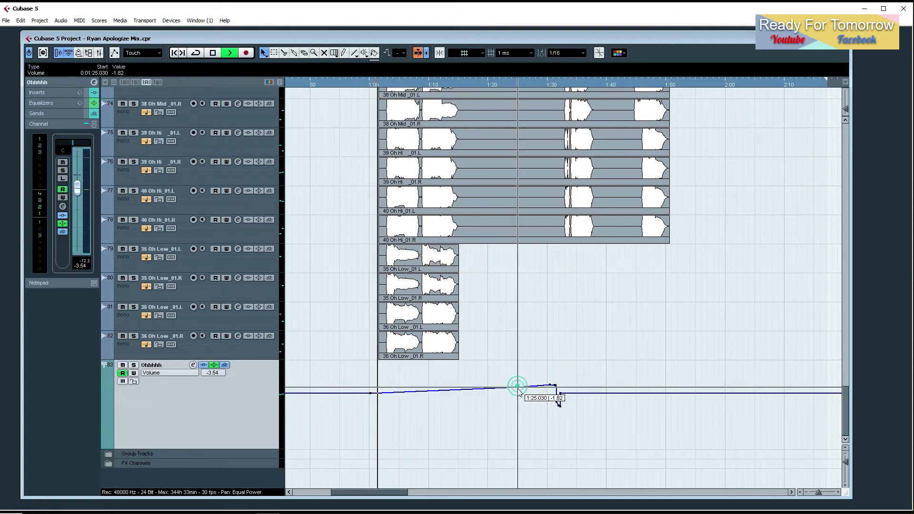
drag(371, 393, 370, 391)
key(space)
drag(517, 390, 517, 388)
click(515, 408)
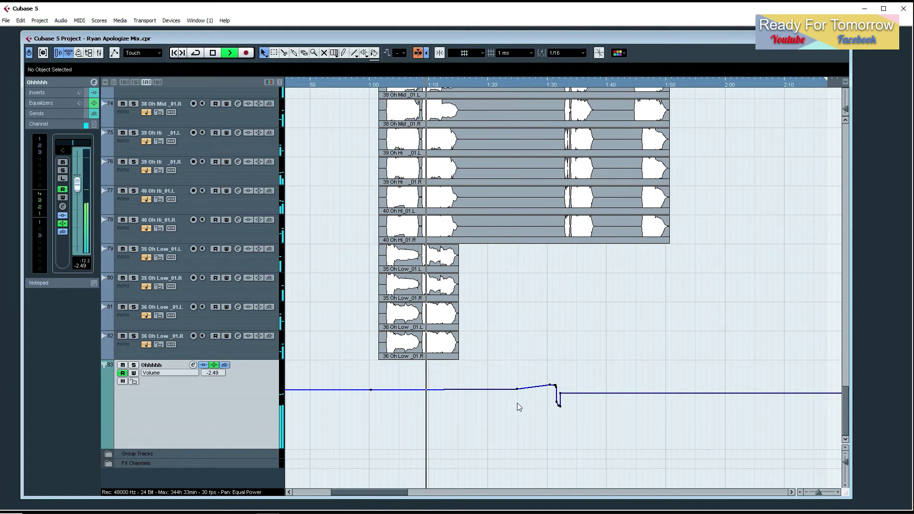
Shrink the Ohhhhh track's height and review all tracks across the full song length during playback.
key(g)
key(g)
key(g)
key(g)
key(g)
key(g)
key(g)
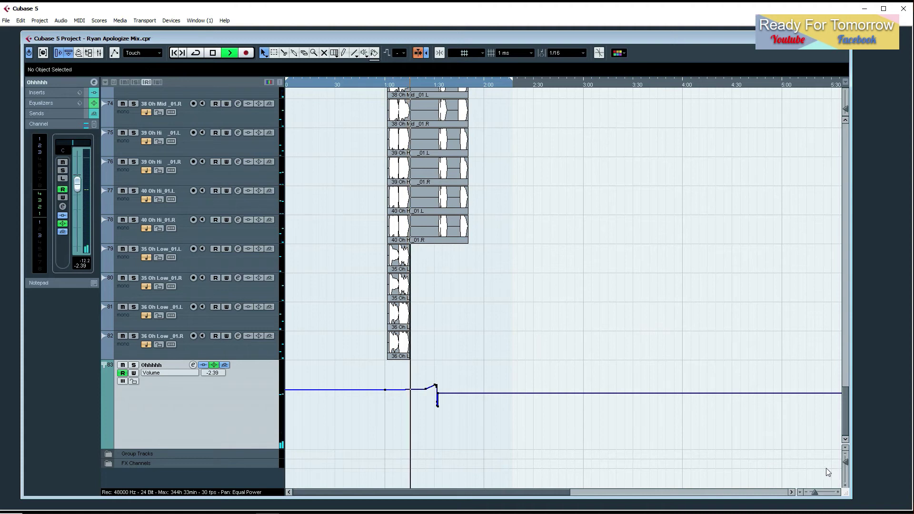
drag(847, 462, 845, 460)
drag(222, 424, 226, 390)
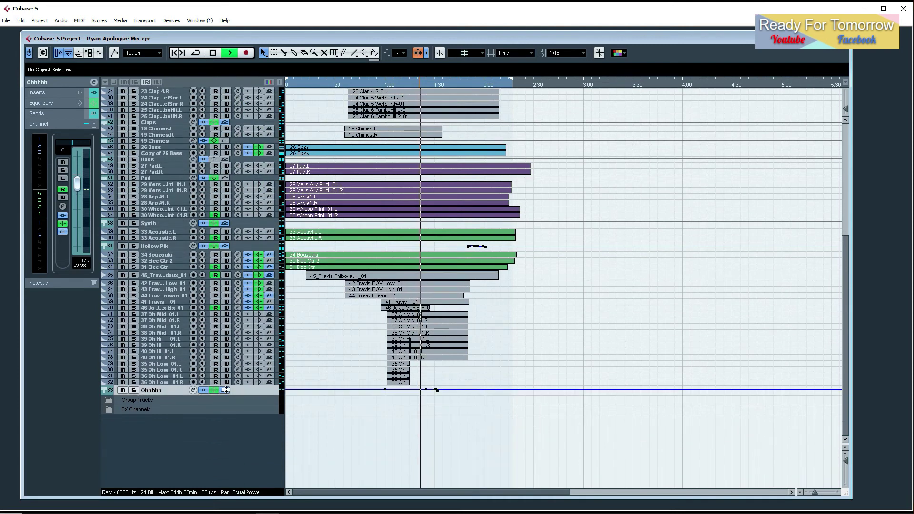
scroll(589, 391, up, 6)
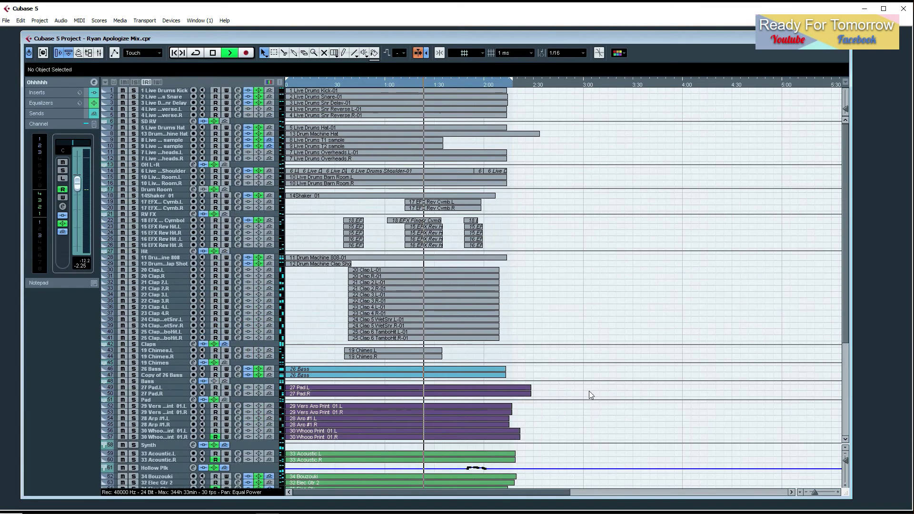
scroll(589, 390, down, 5)
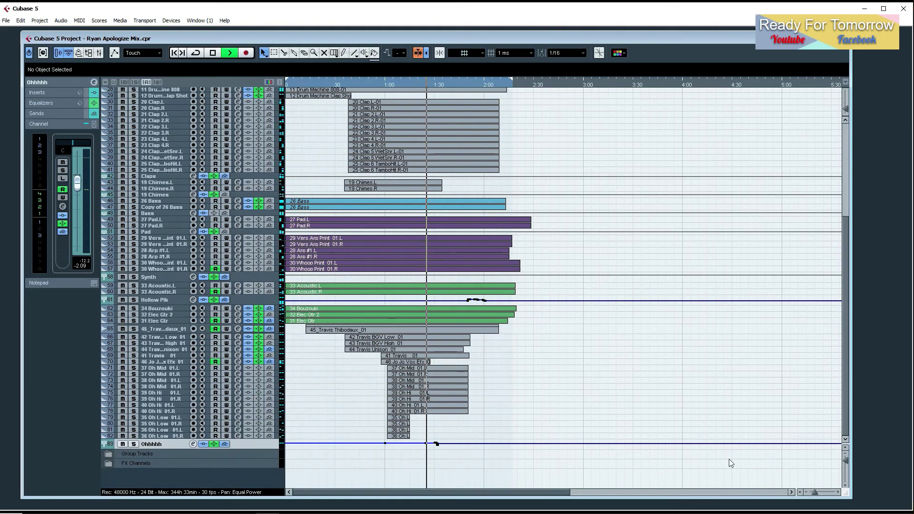
Cut the silent gaps out of the Oh Mid and Oh Hi clips at about 1:16 to 1:32 and 1:38 to 1:44.
click(844, 461)
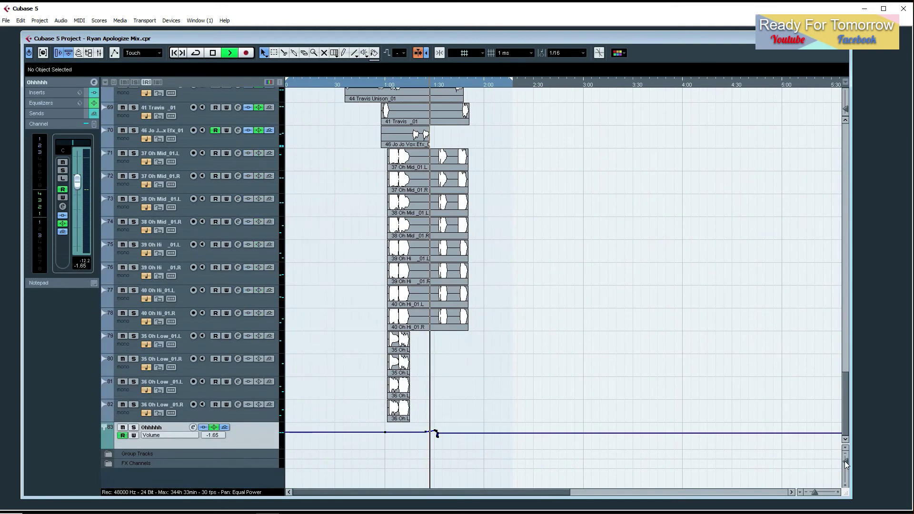
key(h)
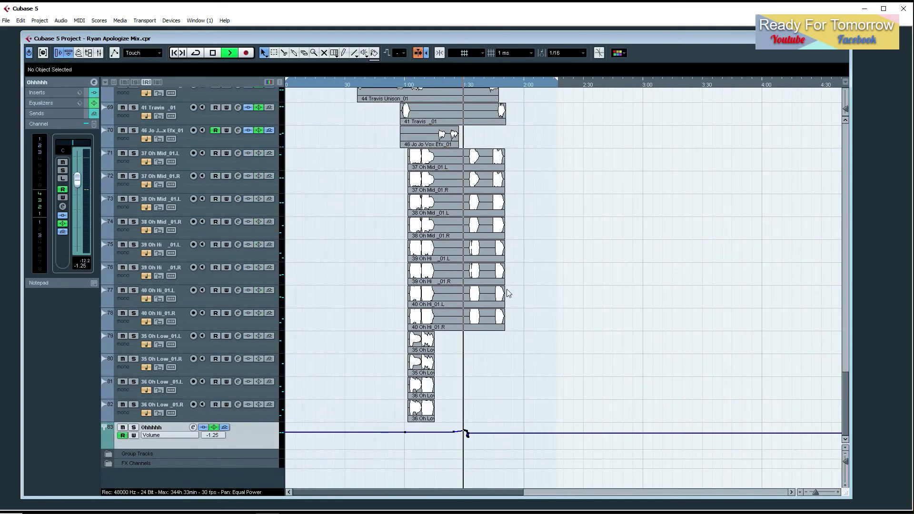
key(h)
key(h)
key(h)
drag(581, 368, 592, 175)
key(alt+x)
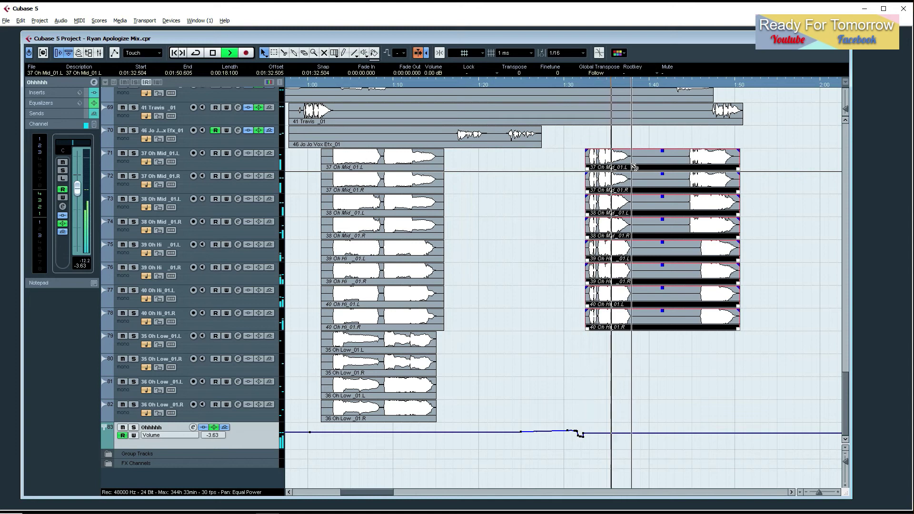
alt+click(634, 168)
drag(636, 169, 693, 173)
Split vocal clips 44 and 41 at about 1:11 and trim their second parts to start at about 1:42 and 1:47.
scroll(582, 257, up, 5)
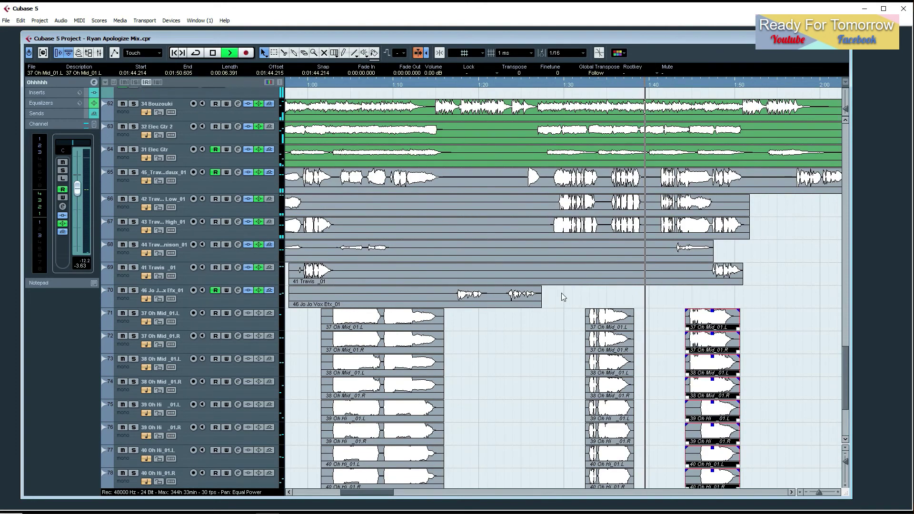
key(g)
key(g)
key(g)
key(g)
key(g)
drag(611, 251, 532, 269)
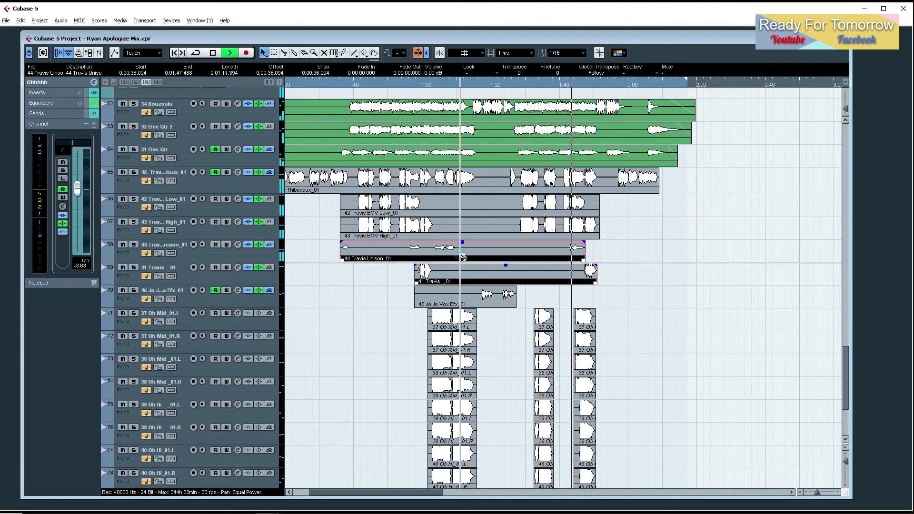
alt+click(461, 257)
drag(461, 257, 583, 282)
click(551, 261)
click(622, 279)
Cut the silence from about 1:04 to 1:27 out of the BGV Low and High clips, and end the first vocal clip 41 at 1:06.043.
drag(507, 259, 515, 216)
alt+click(437, 215)
click(493, 268)
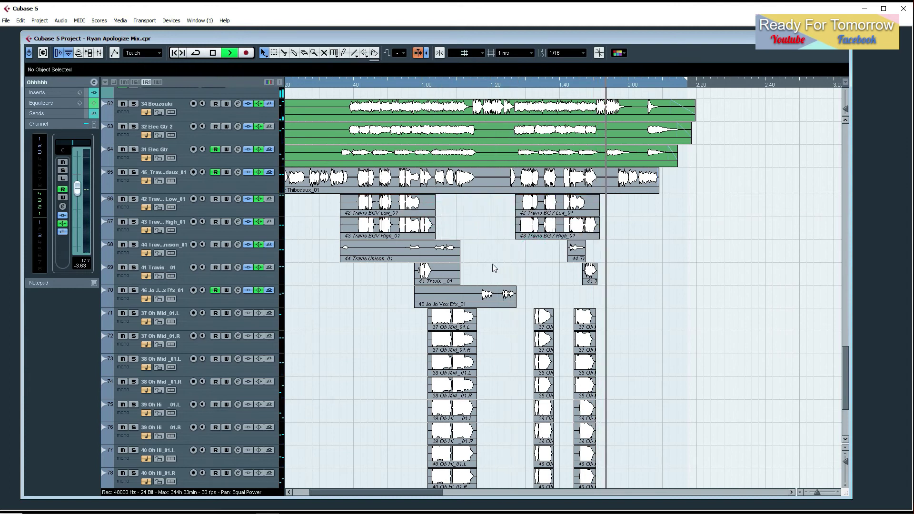
drag(458, 282, 443, 282)
click(507, 270)
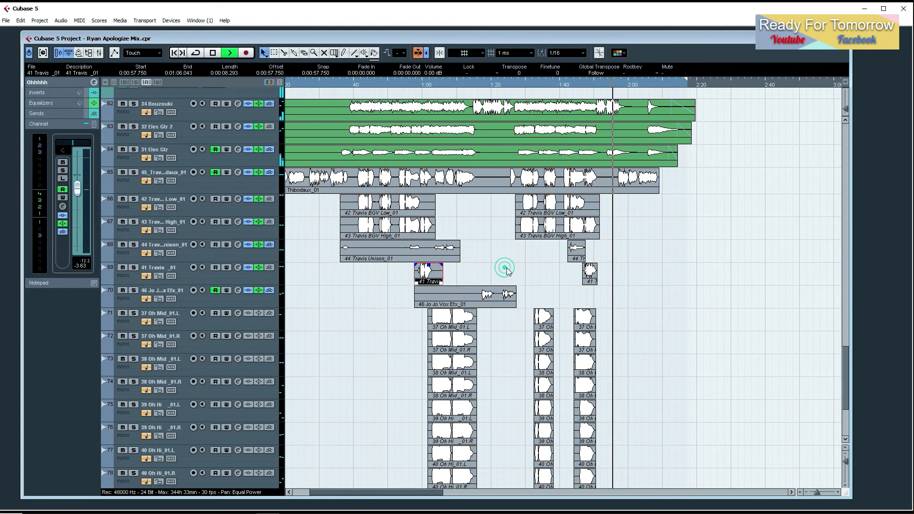
Split the 34 Bouzouki and 32 Elec Gtr 2 clips at about 0:17 and trim their second parts to start at 0:37.114.
scroll(507, 270, up, 7)
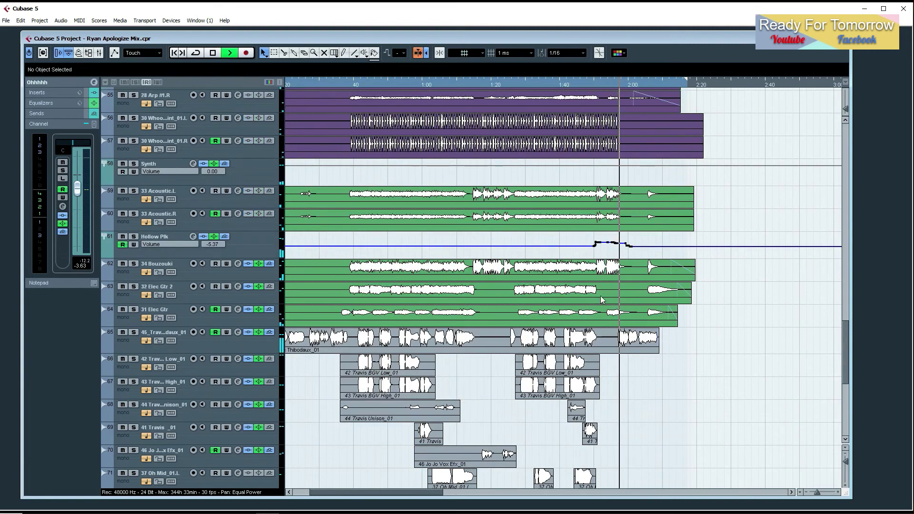
drag(716, 269, 609, 305)
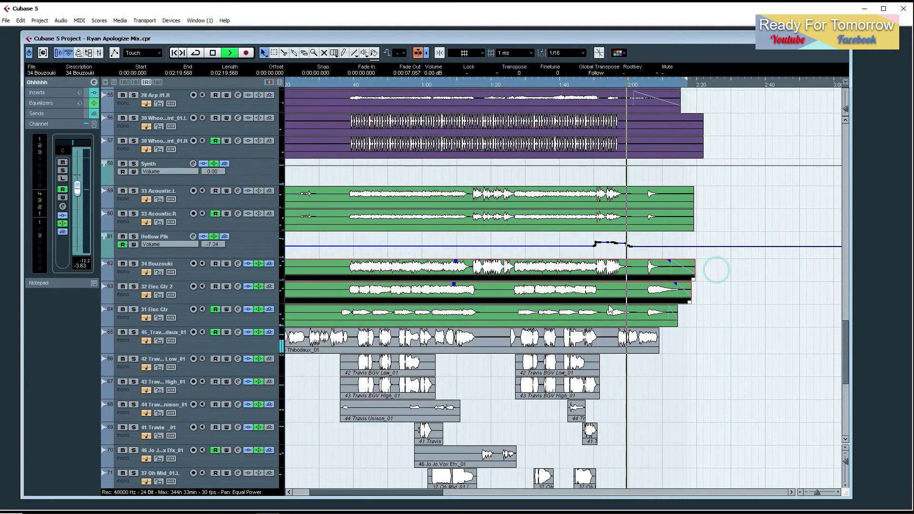
key(g)
key(g)
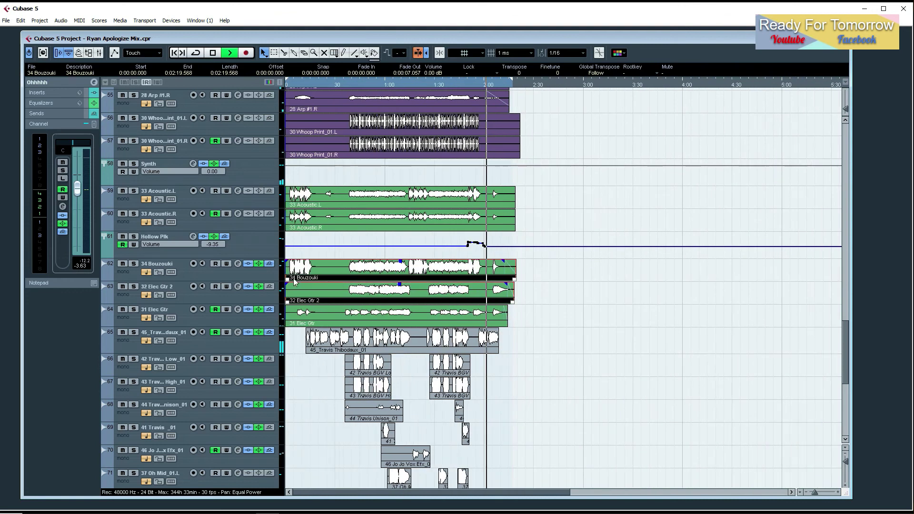
drag(293, 281, 348, 279)
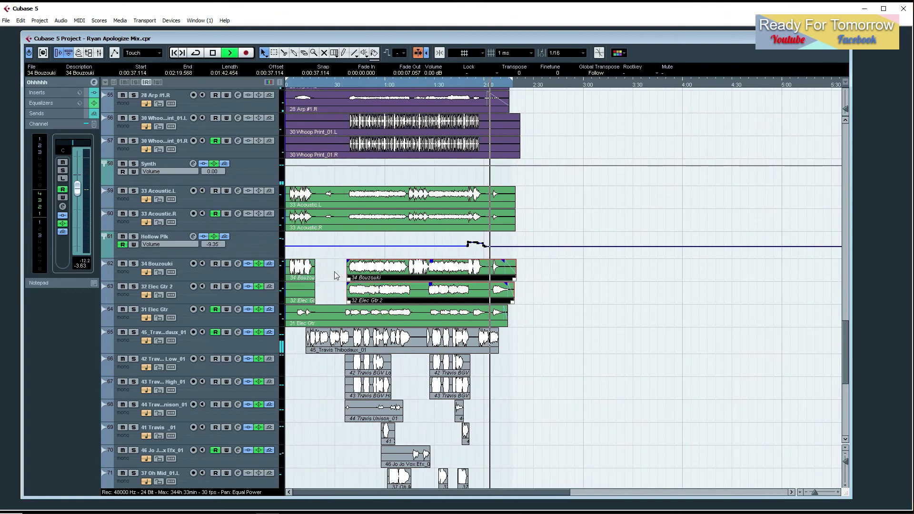
click(335, 273)
Split the 31 Elec Gtr clip at about 0:19 and trim its second part to start at 0:35.387.
key(h)
key(h)
key(h)
key(g)
key(g)
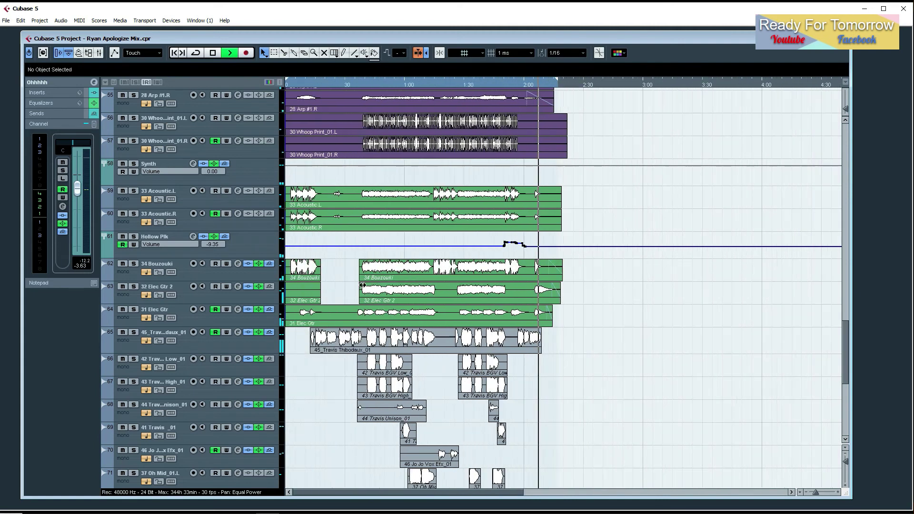
key(g)
alt+click(319, 310)
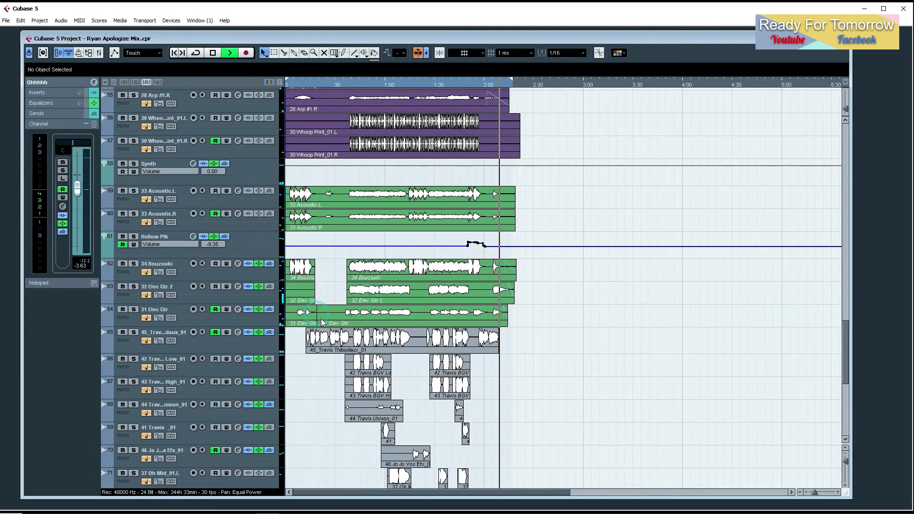
drag(317, 319, 341, 315)
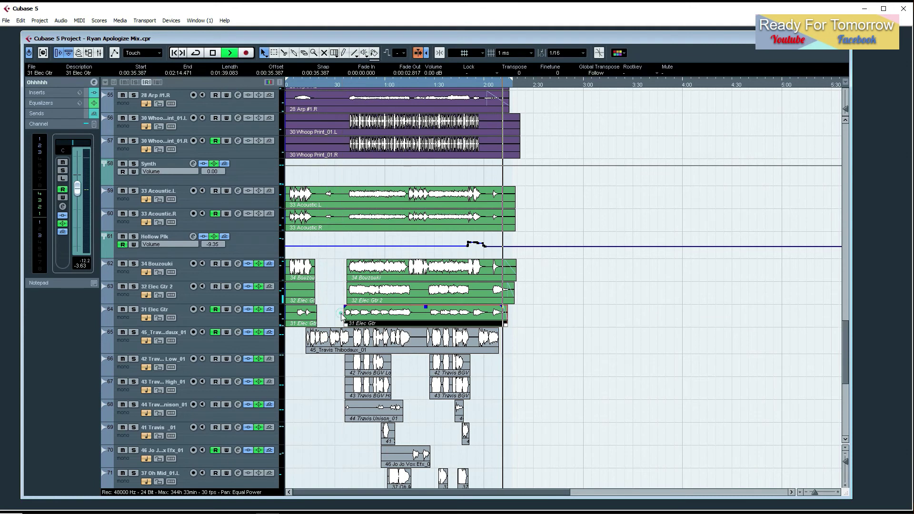
click(340, 314)
Cut the silence from about 1:16 to 1:24 out of the 32 Elec Gtr 2 and 31 Elec Gtr clips.
drag(532, 292, 428, 301)
alt+click(414, 303)
click(649, 330)
Stop playback, reduce all track heights for an overview and extend the locator range's end to about 2:22.
key(space)
scroll(561, 291, up, 15)
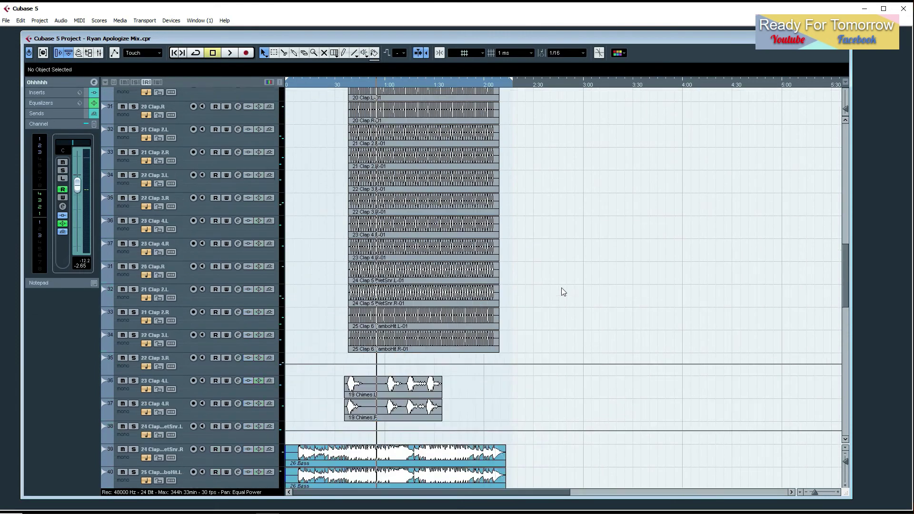
drag(847, 456, 847, 461)
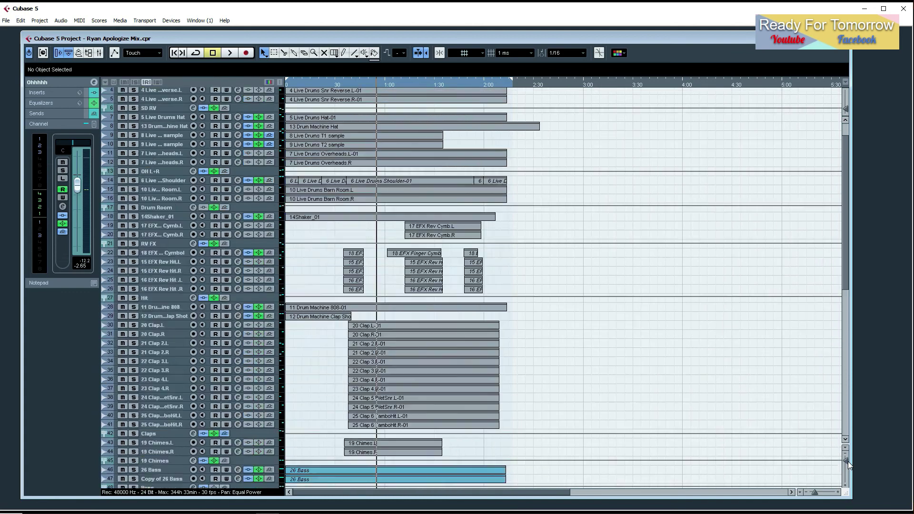
scroll(588, 322, down, 5)
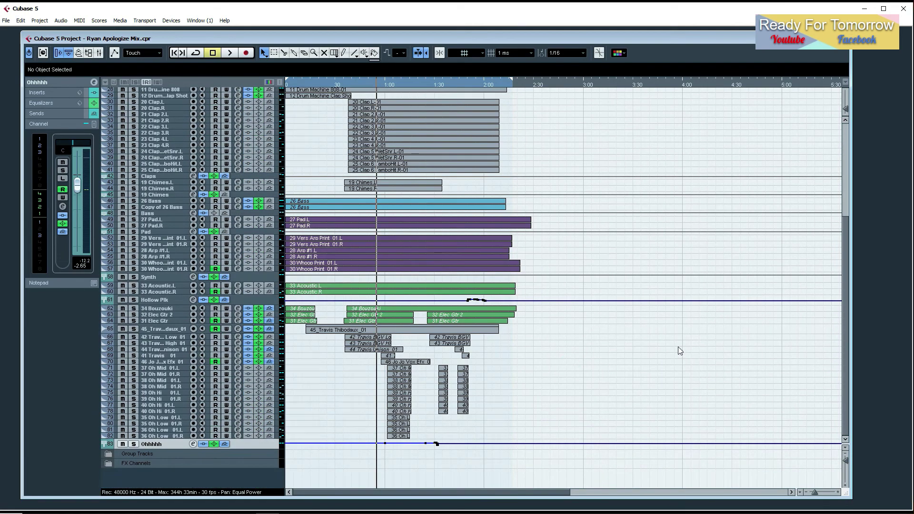
drag(316, 84, 251, 90)
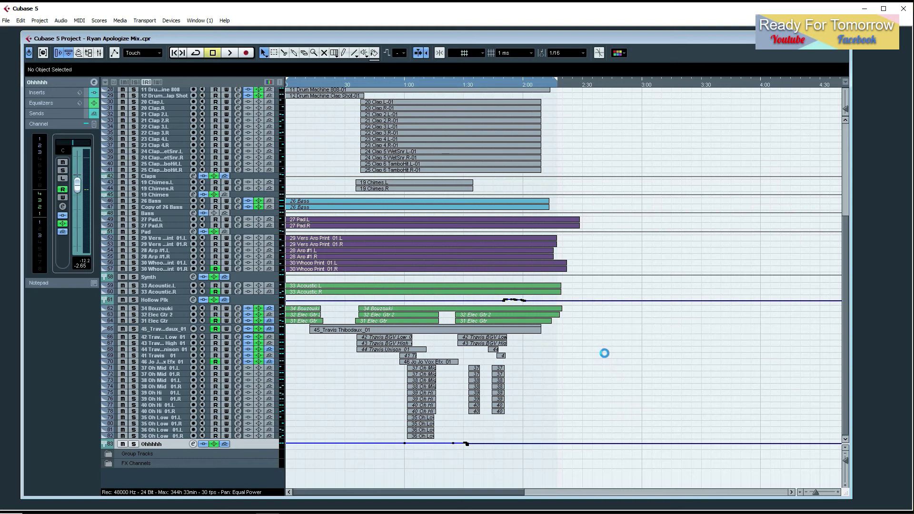
drag(847, 459, 846, 460)
Start an audio mixdown export of the Stereo Out and review the bit depth options, keeping 32 Bit (float).
click(7, 21)
mouse_move(69, 189)
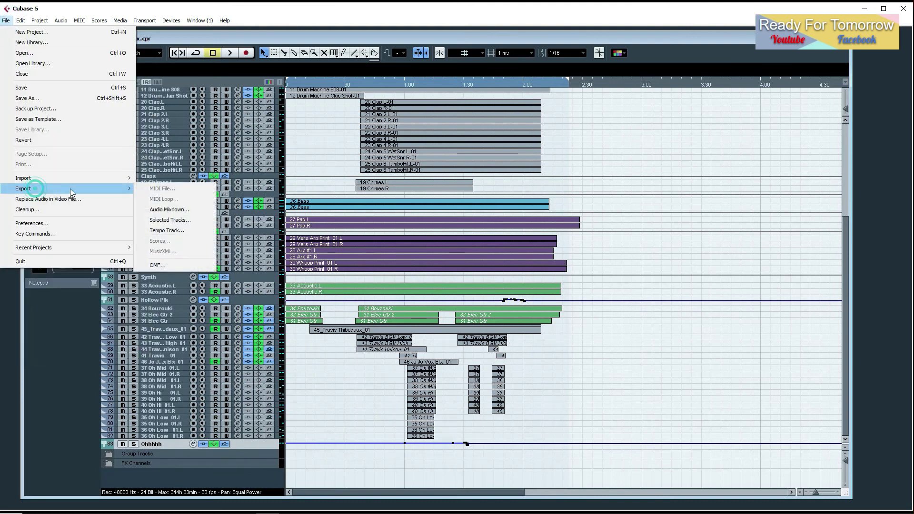
click(177, 209)
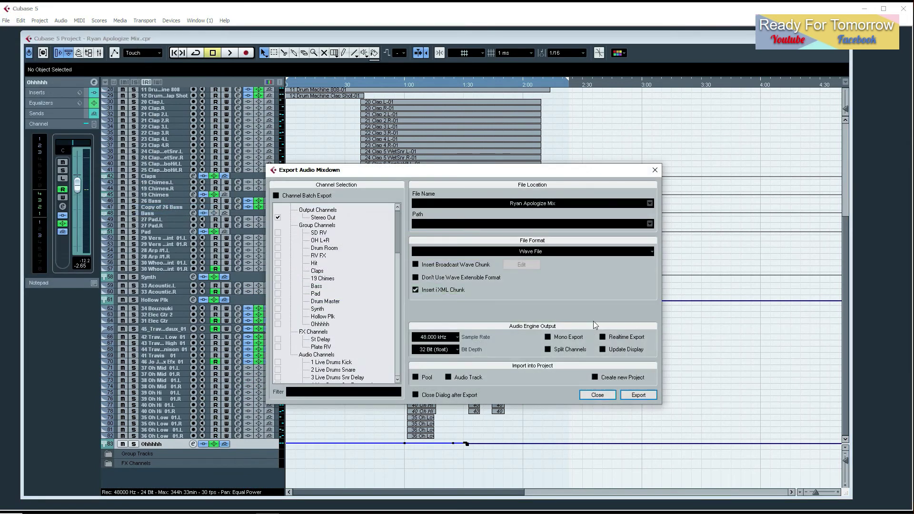
click(454, 352)
click(454, 353)
click(455, 352)
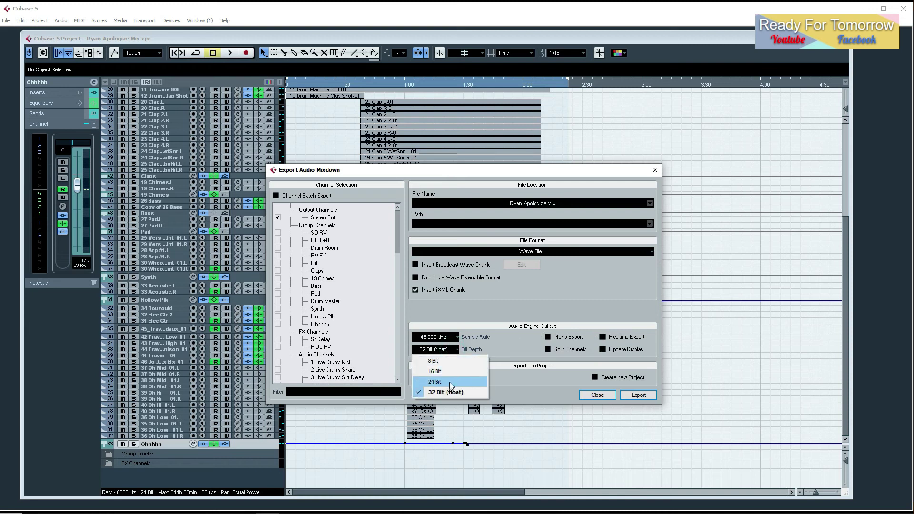
click(506, 343)
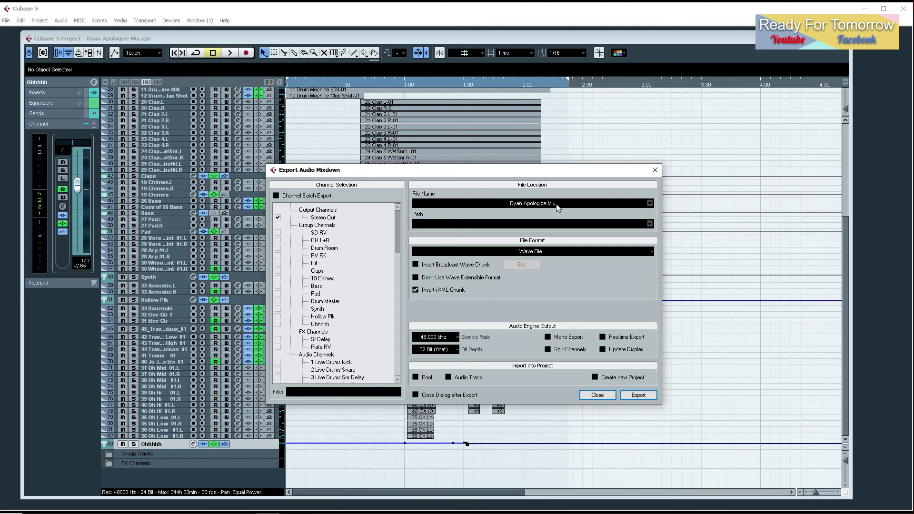
Browse for the export path to D:\001 Cubase 5 tutorials\001 Ryan Apologize Mix.
click(650, 202)
click(626, 210)
click(650, 224)
click(657, 233)
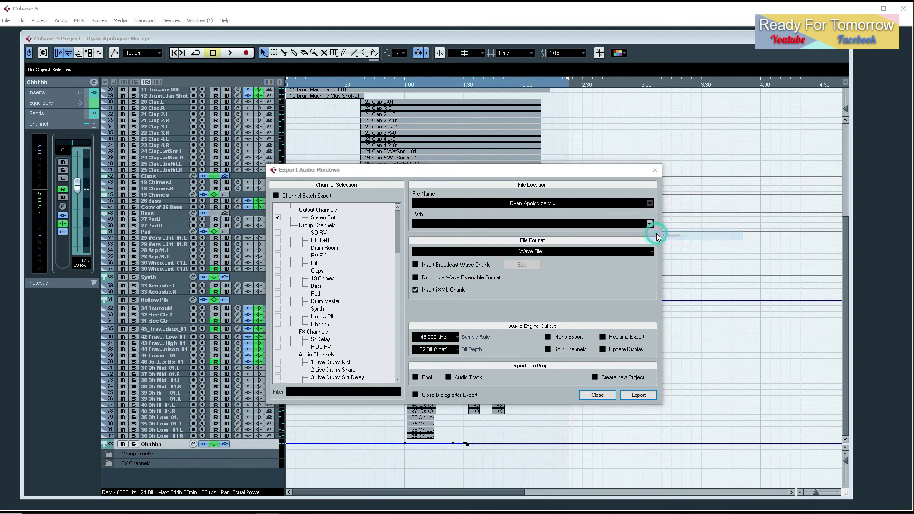
drag(18, 25, 286, 62)
drag(231, 64, 372, 75)
click(285, 204)
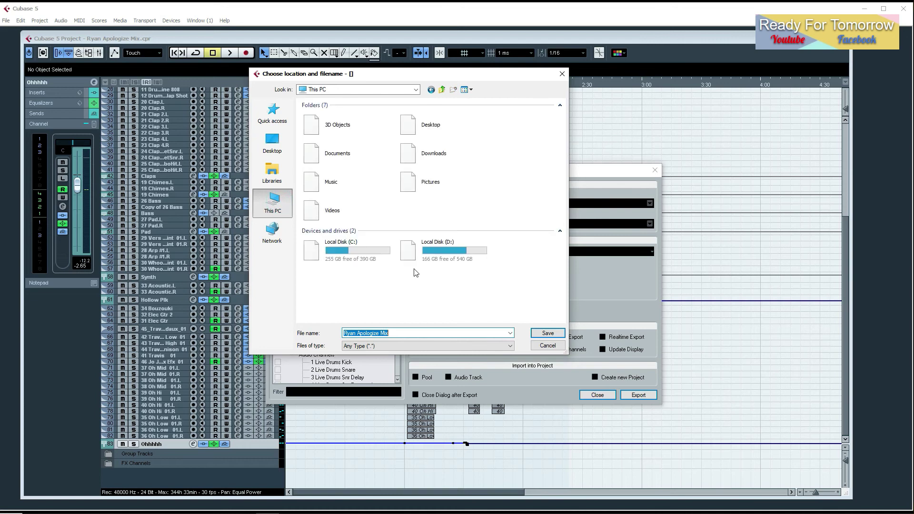
double_click(446, 264)
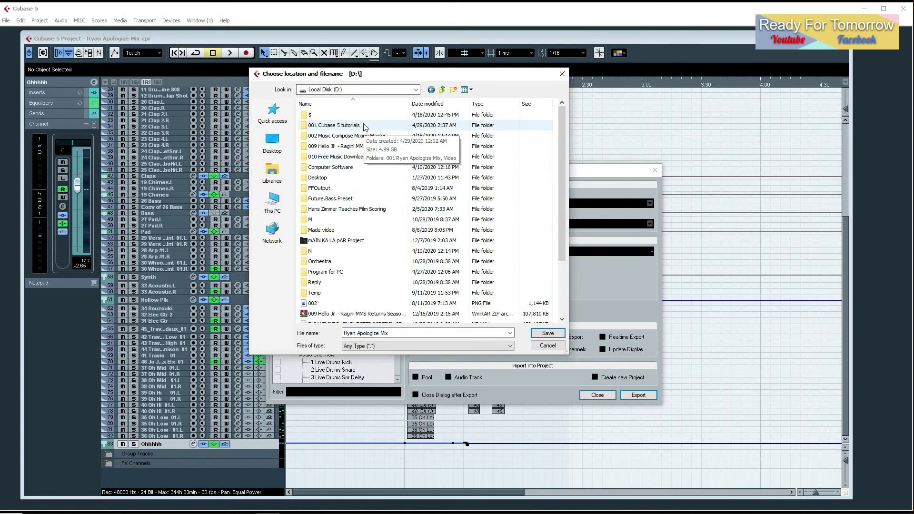
double_click(363, 124)
double_click(355, 116)
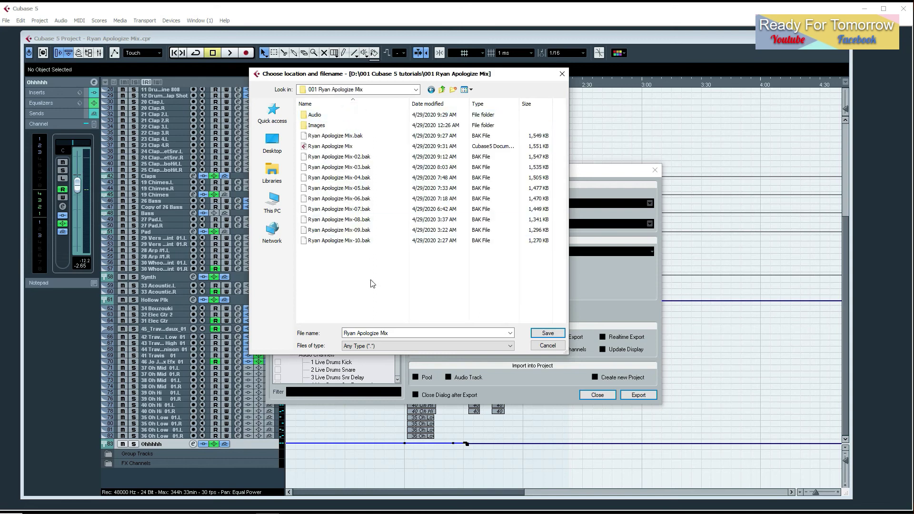
Create a new folder named Ryan Mixing inside the project folder.
right_click(345, 280)
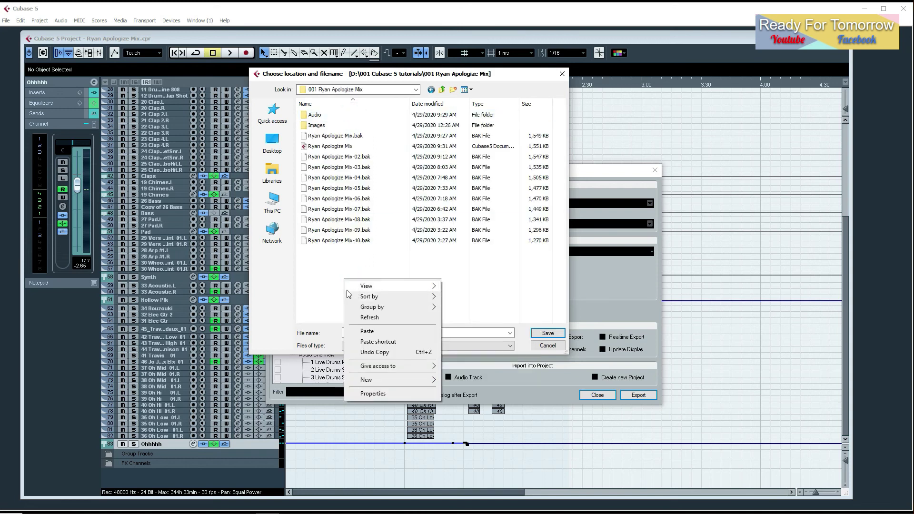
click(402, 379)
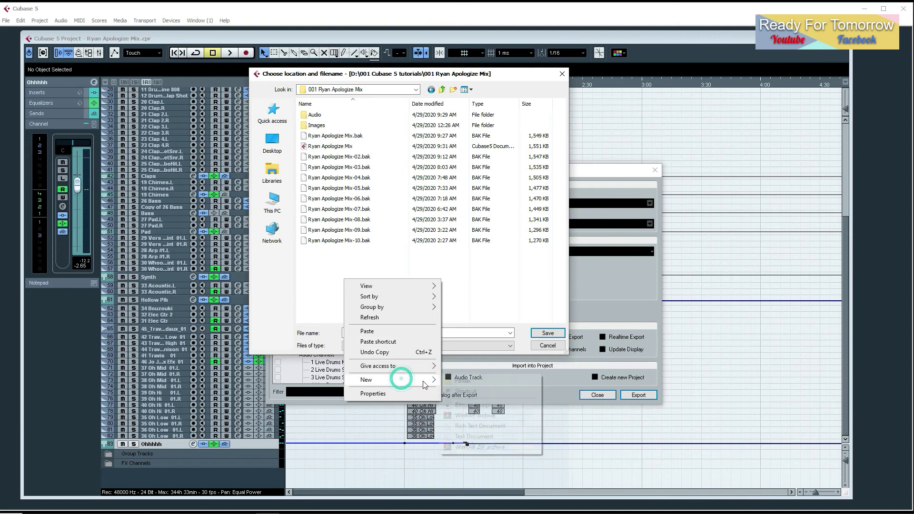
click(463, 381)
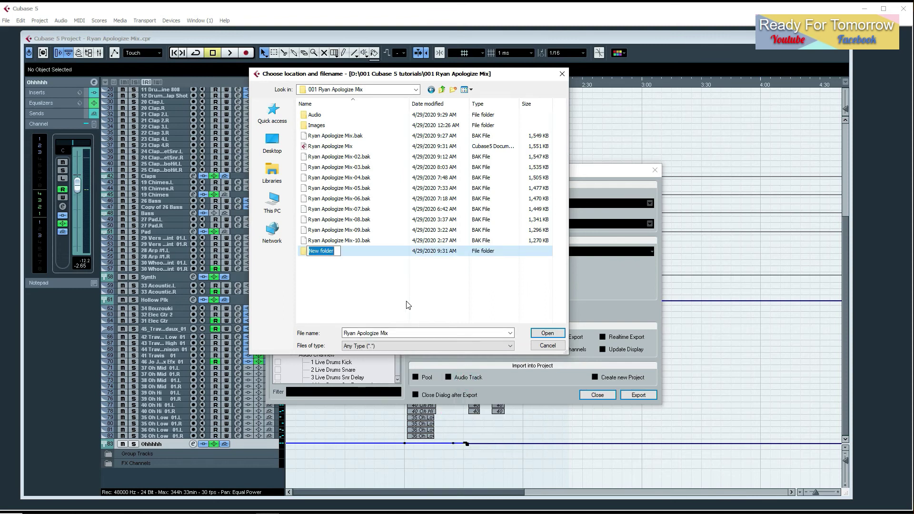
text(Mixing)
click(308, 251)
text(Ryan)
click(366, 254)
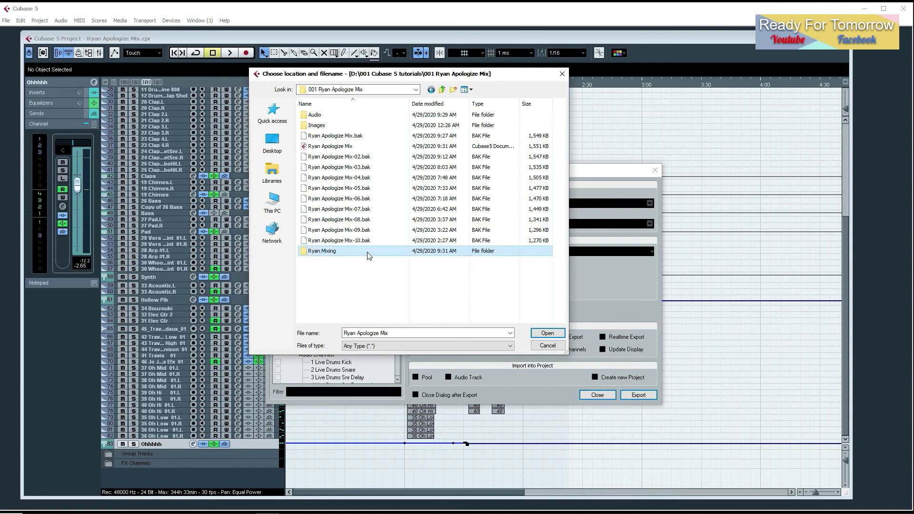
Set the Ryan Mixing folder as the export location, keeping the file name Ryan Apologize Mix.
double_click(367, 256)
double_click(403, 333)
click(402, 334)
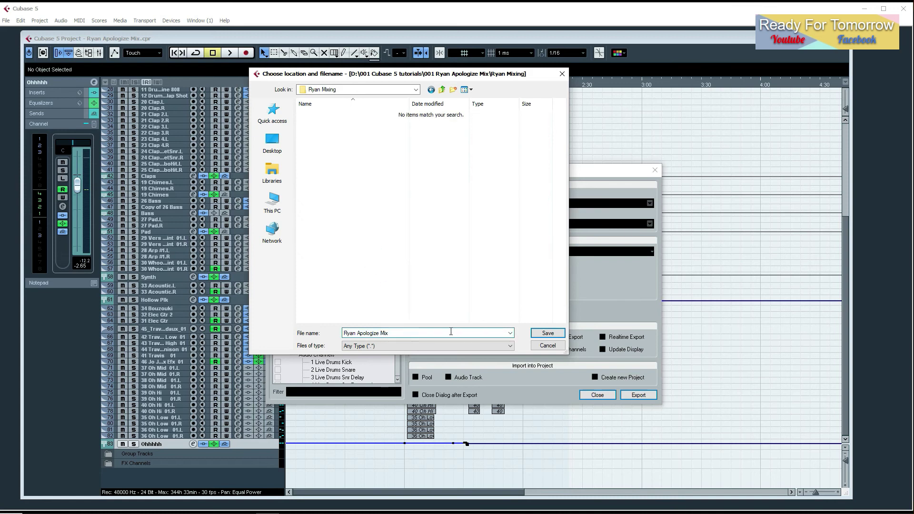
click(546, 334)
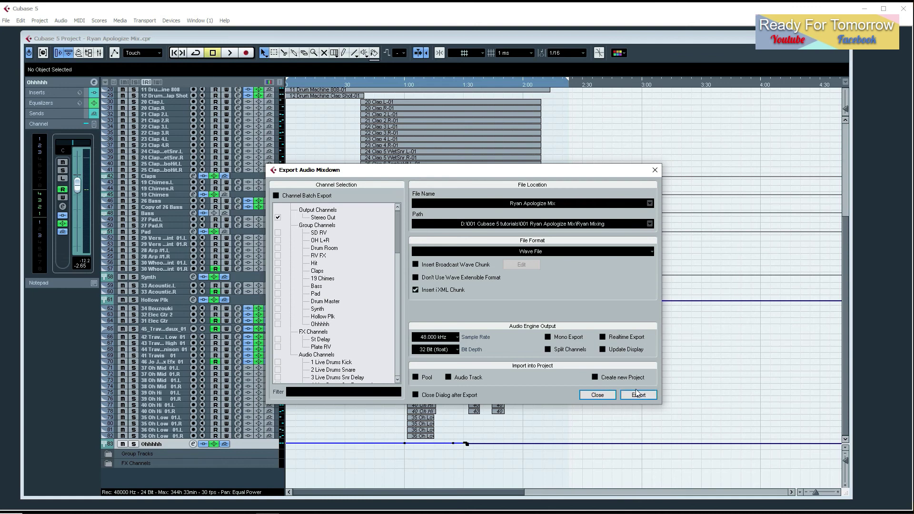
Export the mixdown as a 48 kHz, 32 Bit (float) Wave file without Realtime Export and close the export dialog.
click(617, 337)
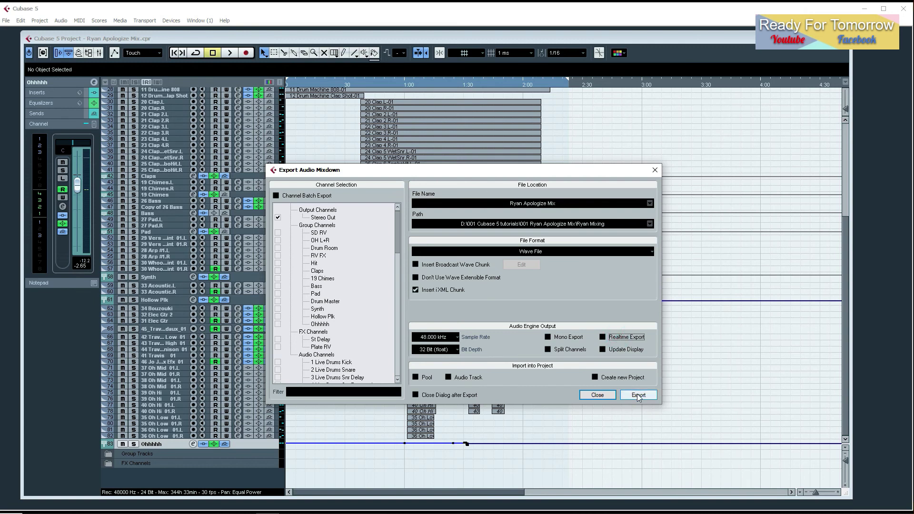
click(637, 395)
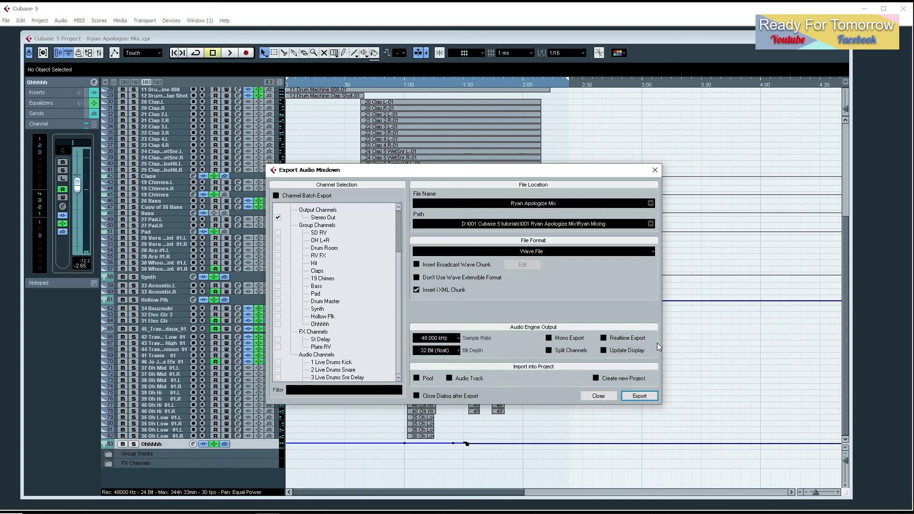
click(598, 397)
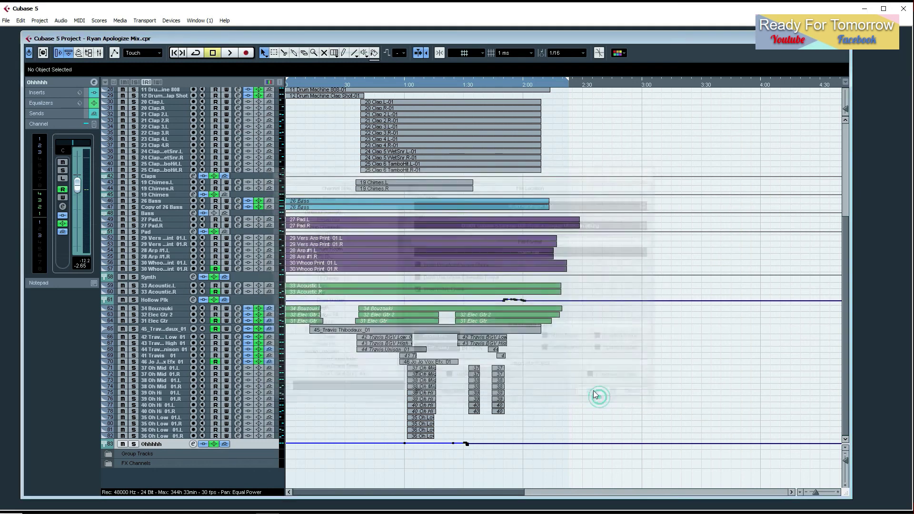
Save the project and exit Cubase.
click(9, 23)
click(24, 87)
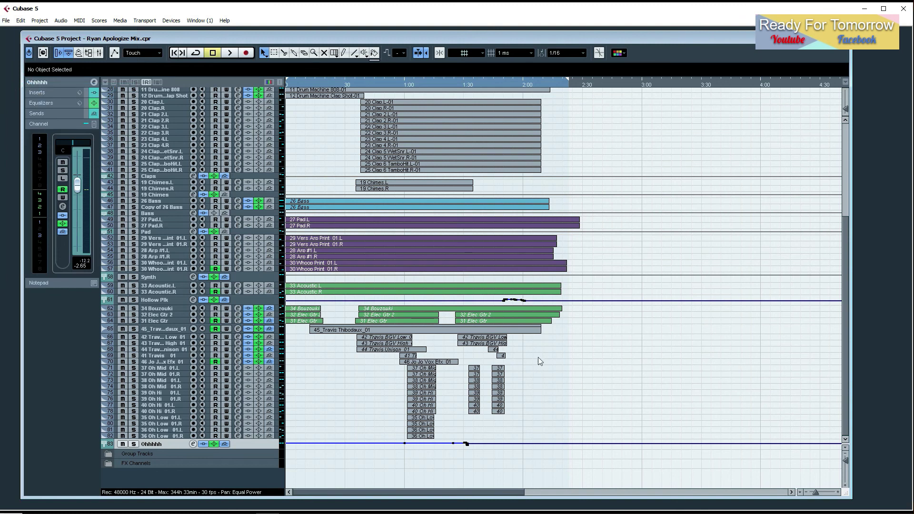
click(5, 21)
click(24, 87)
click(903, 10)
click(903, 10)
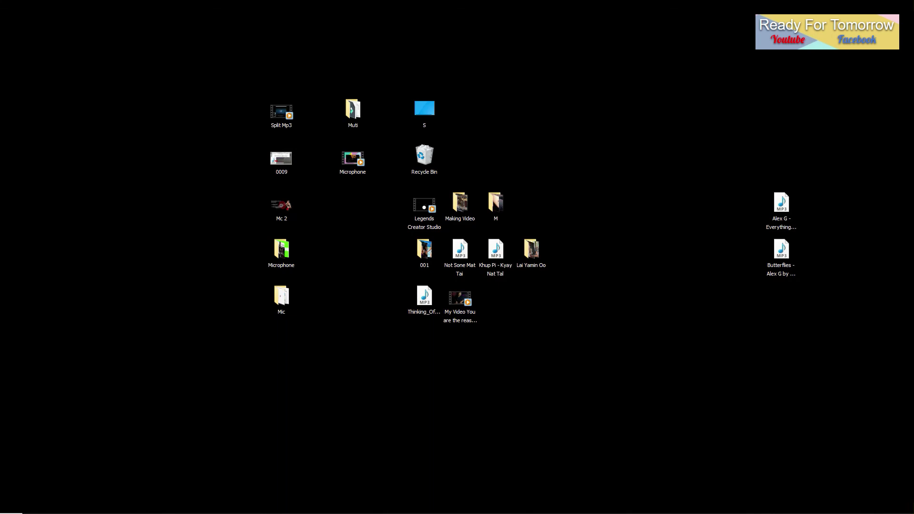
Open the Ryan Mixing folder in File Explorer under D:\001 Cubase 5 tutorials\001 Ryan Apologize Mix.
click(349, 112)
double_click(349, 112)
drag(186, 17, 543, 30)
click(302, 241)
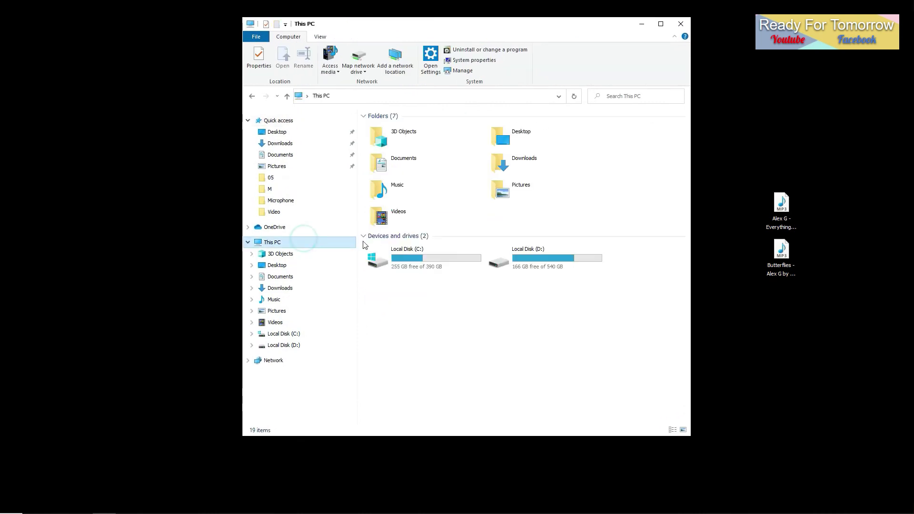
double_click(533, 263)
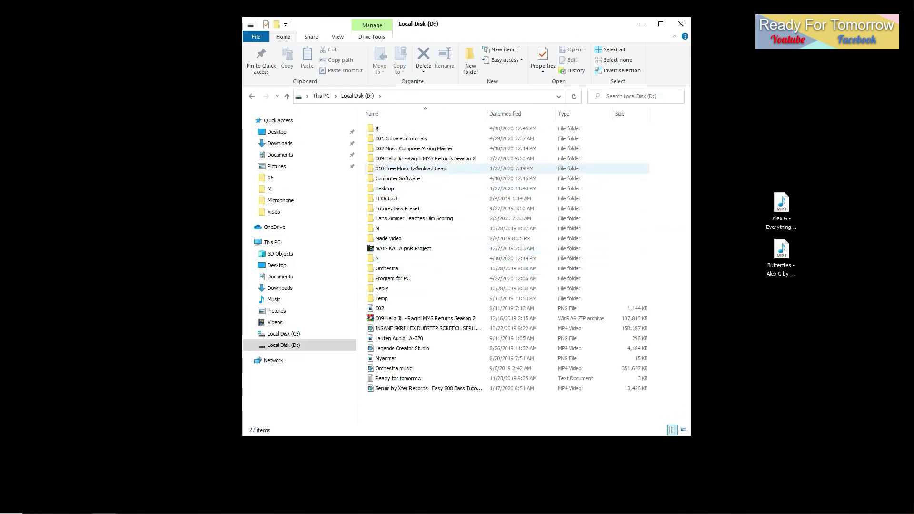
double_click(435, 139)
double_click(419, 128)
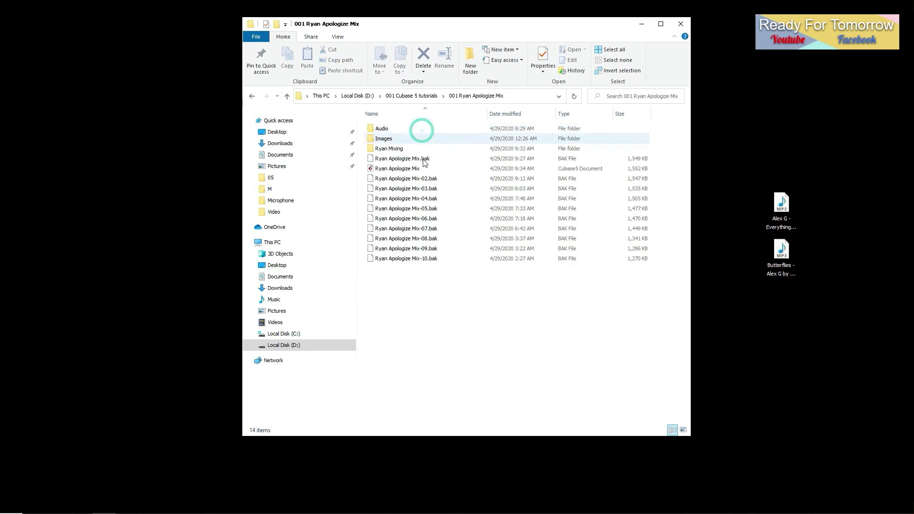
double_click(414, 148)
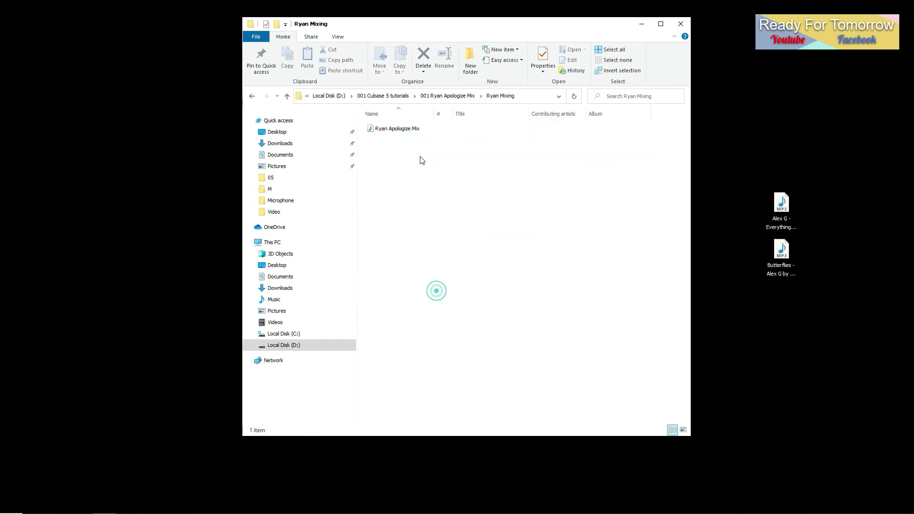
Play the exported Ryan Apologize Mix file in the media player, skipping ahead to about 0:21.
click(414, 130)
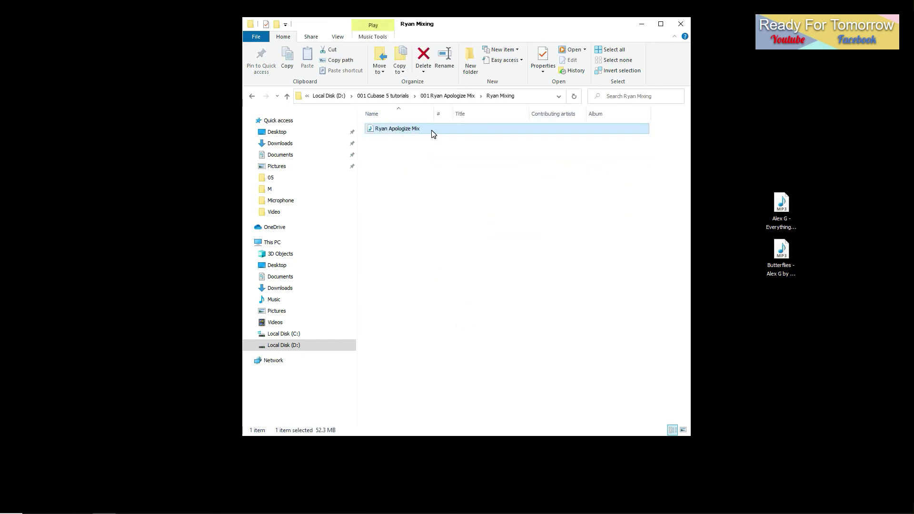
double_click(433, 131)
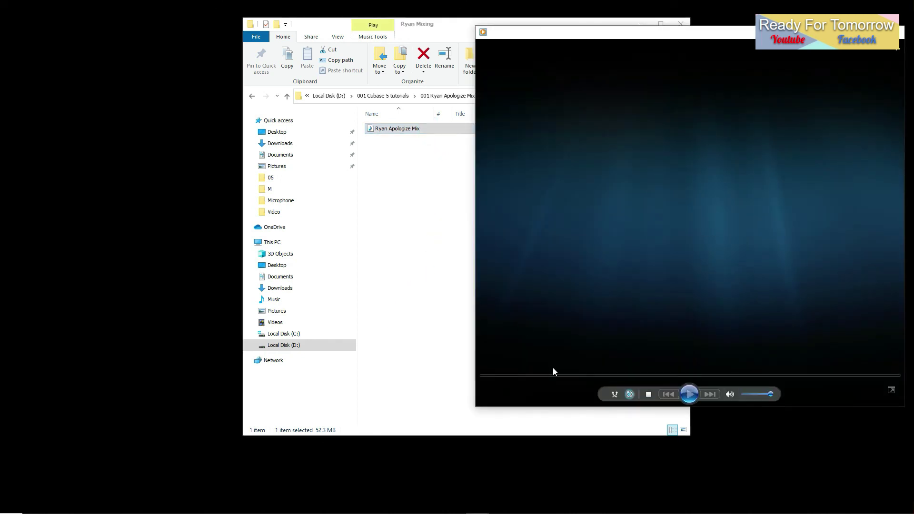
click(549, 376)
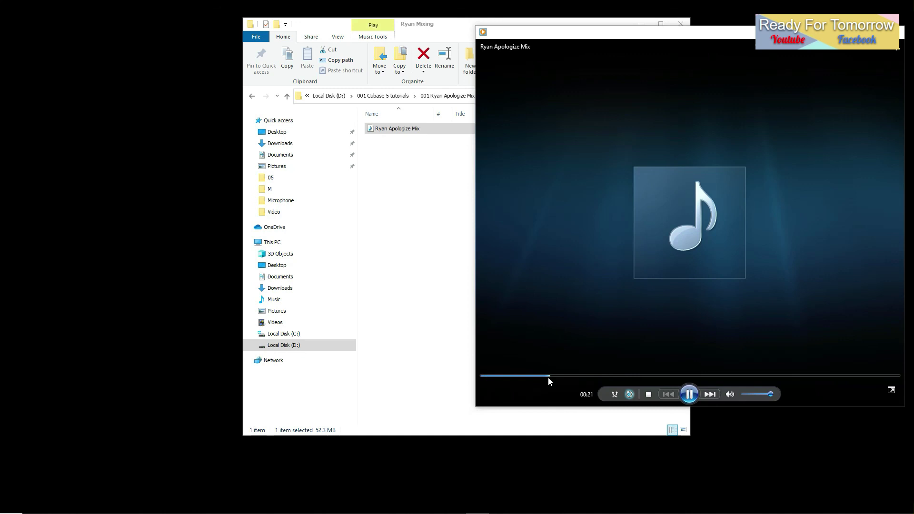